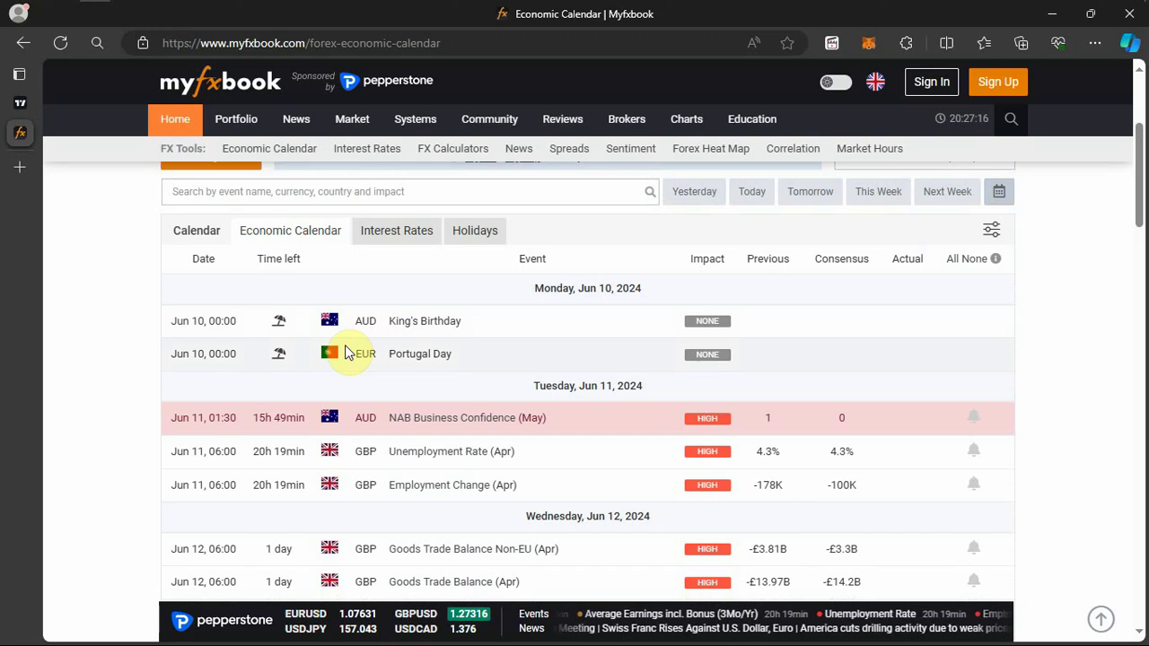
# Step: Scroll through the rest of the Myfxbook calendar and switch to the DXY chart tab
pyautogui.scroll(-1, 546, 341)
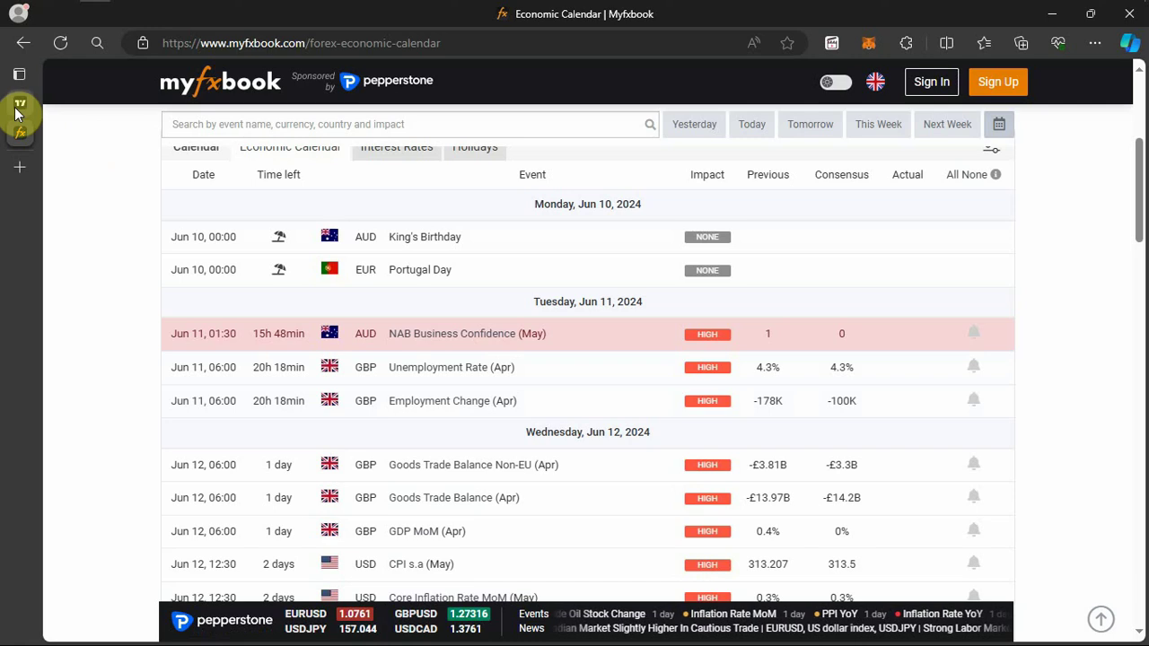
pyautogui.moveTo(18, 106)
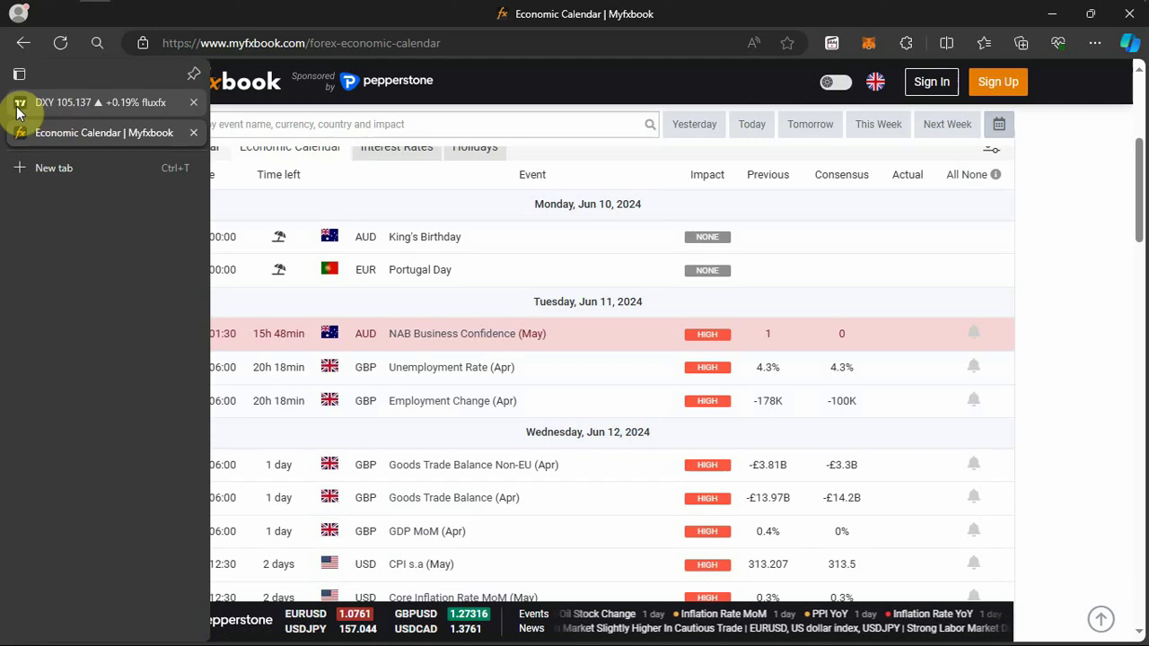
pyautogui.click(65, 107)
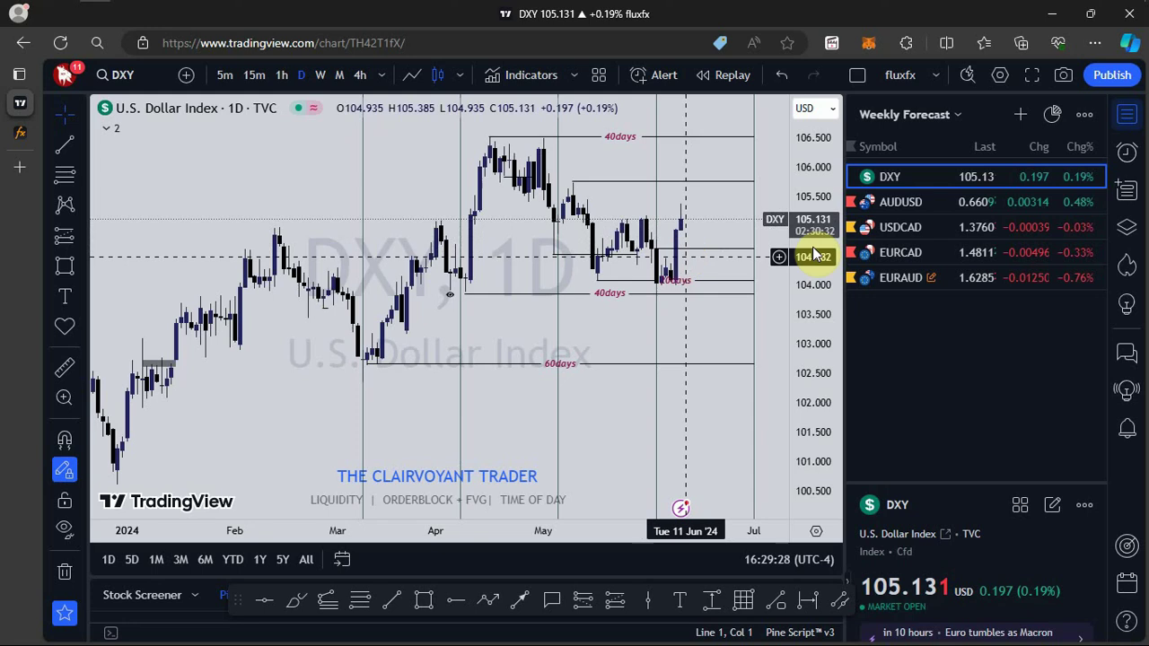
# Step: Switch DXY to the 4-hour interval and bring the latest candles into view
pyautogui.write('4h')
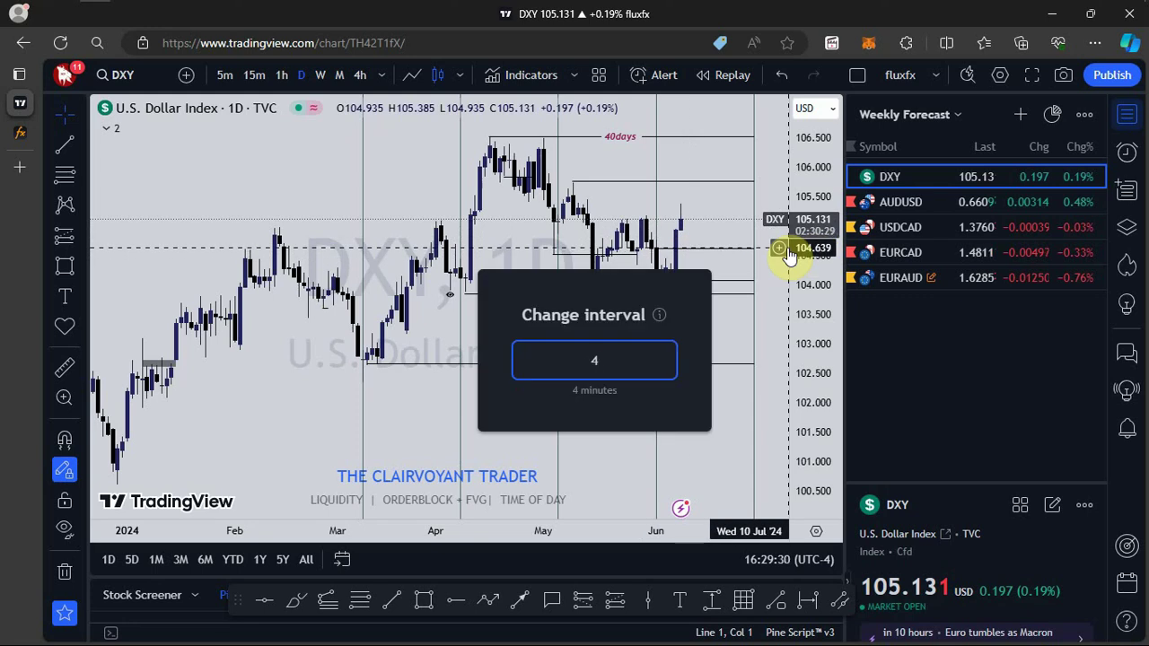
pyautogui.press('Return')
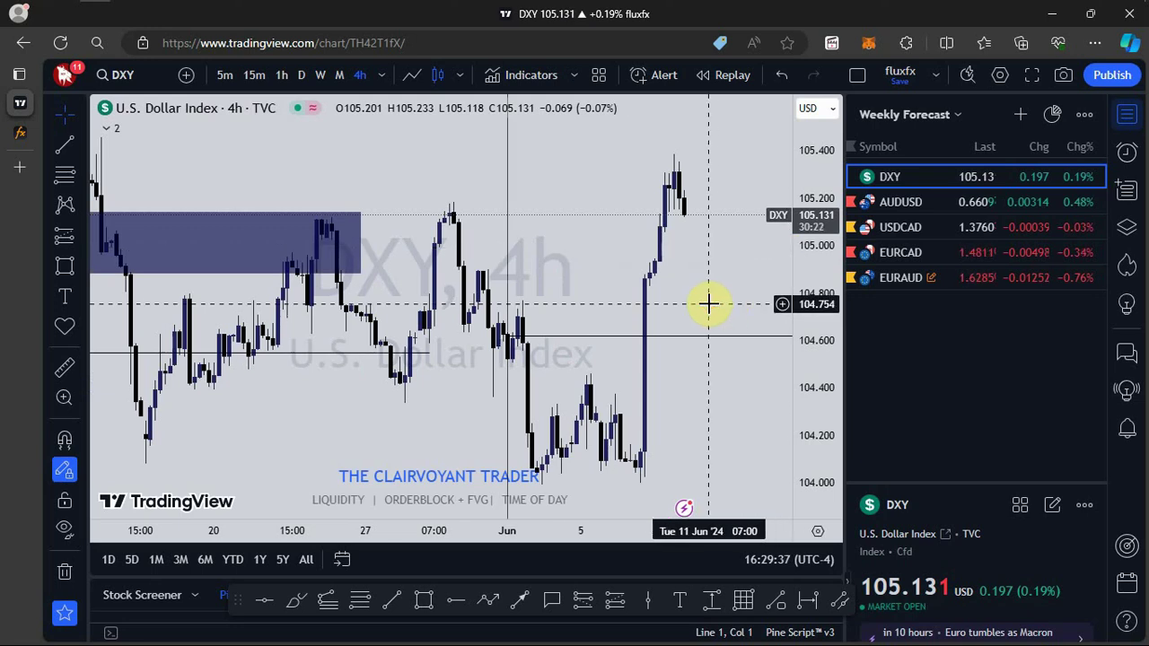
pyautogui.moveTo(710, 304); pyautogui.dragTo(548, 290)
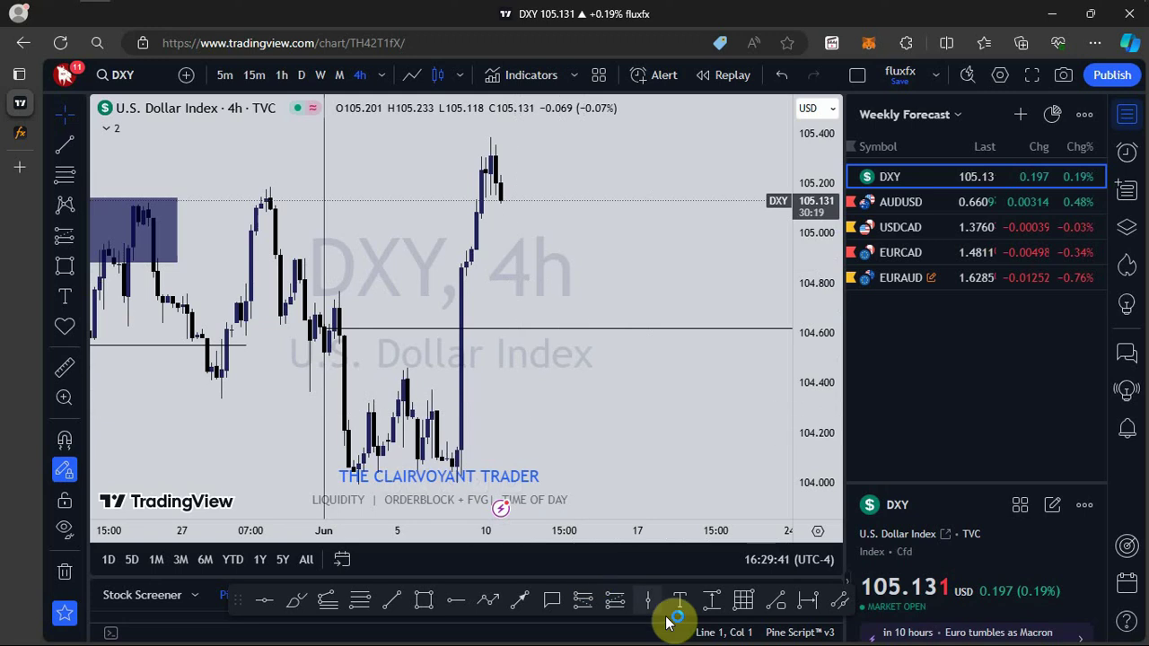
# Step: Draw a range box from the swing low near 104.137 and raise its top edge
pyautogui.click(744, 600)
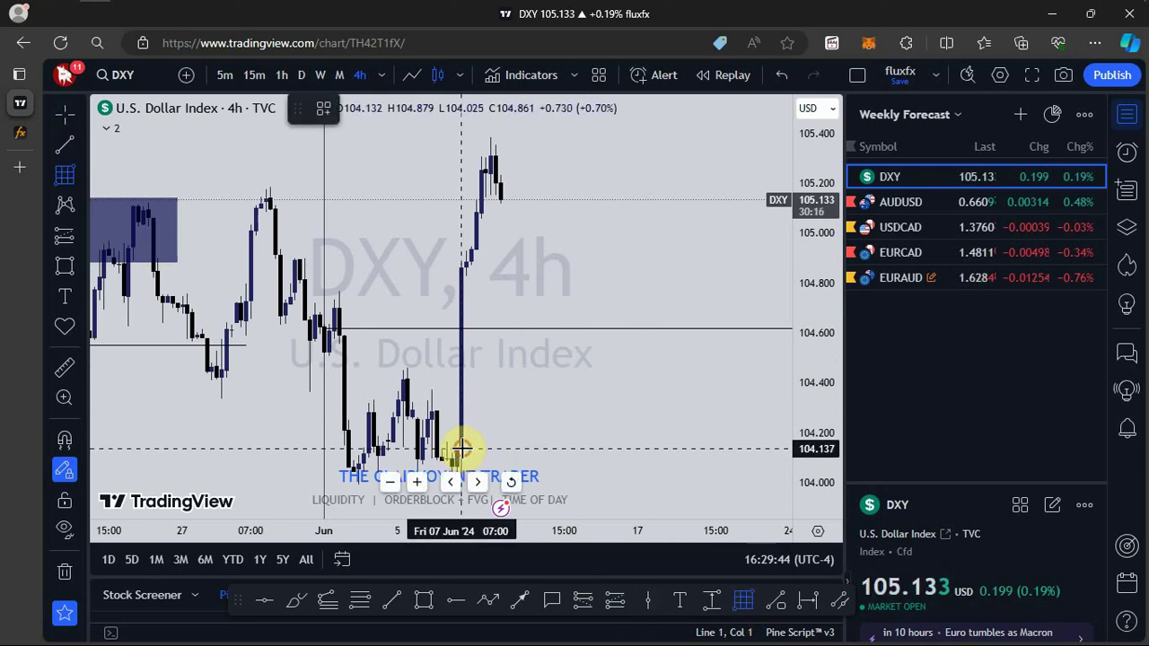
pyautogui.moveTo(463, 449); pyautogui.dragTo(463, 345)
pyautogui.moveTo(475, 289)
pyautogui.mouseDown()
pyautogui.moveTo(485, 267)
pyautogui.moveTo(526, 260)
pyautogui.moveTo(565, 273)
pyautogui.mouseUp()
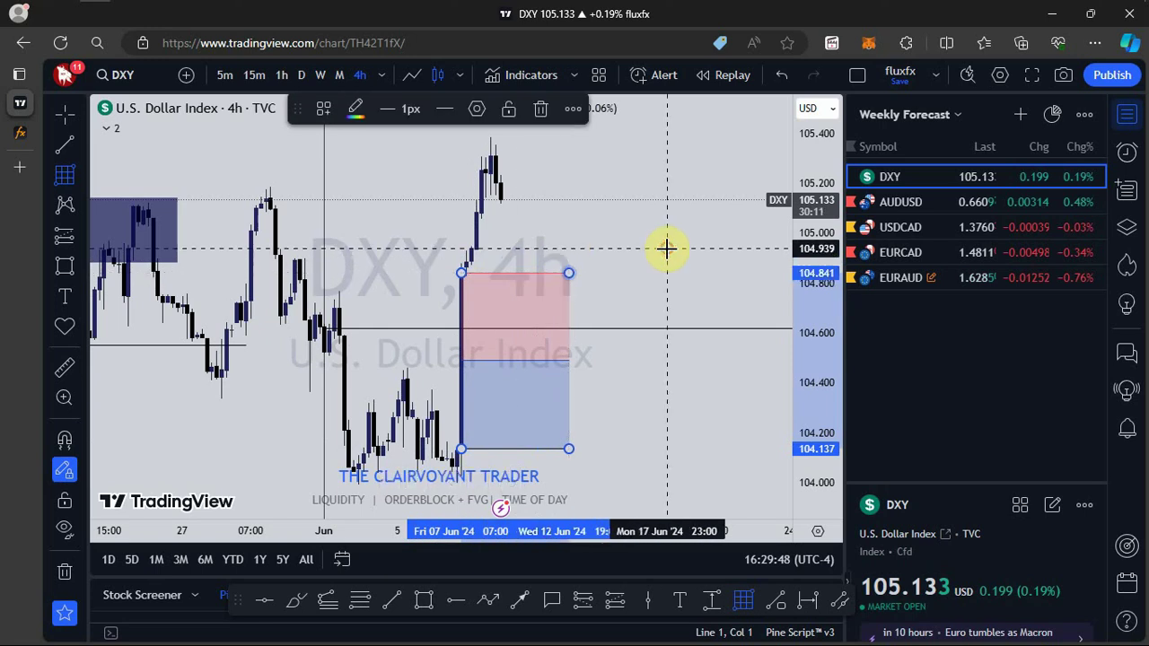
pyautogui.click(664, 249)
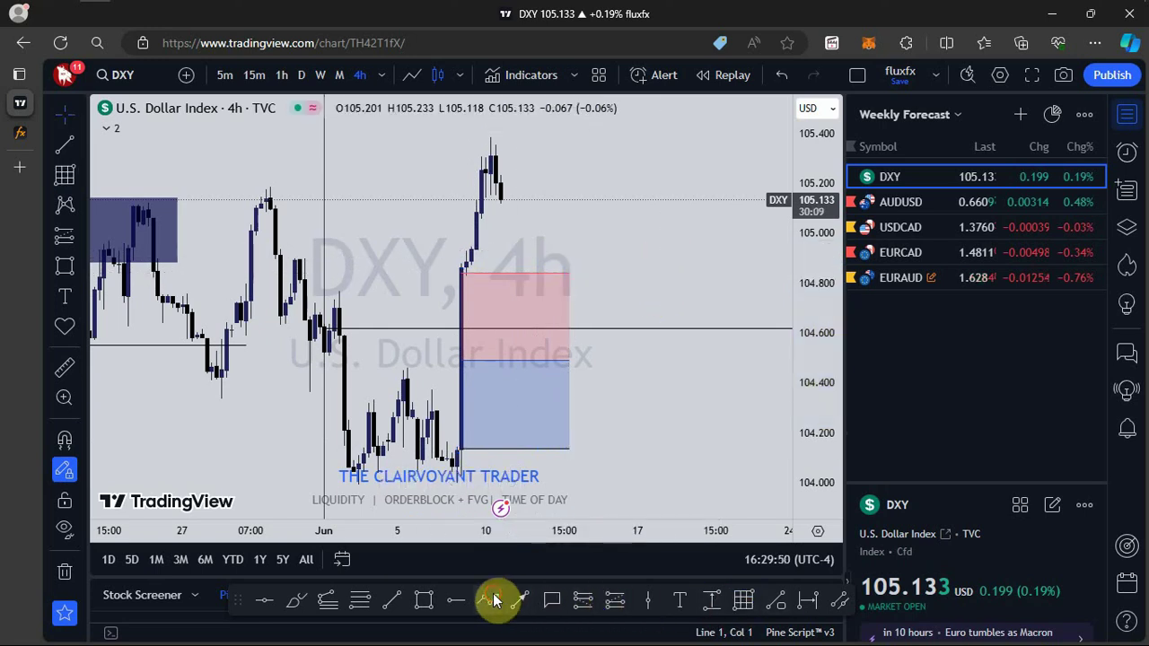
pyautogui.click(513, 285)
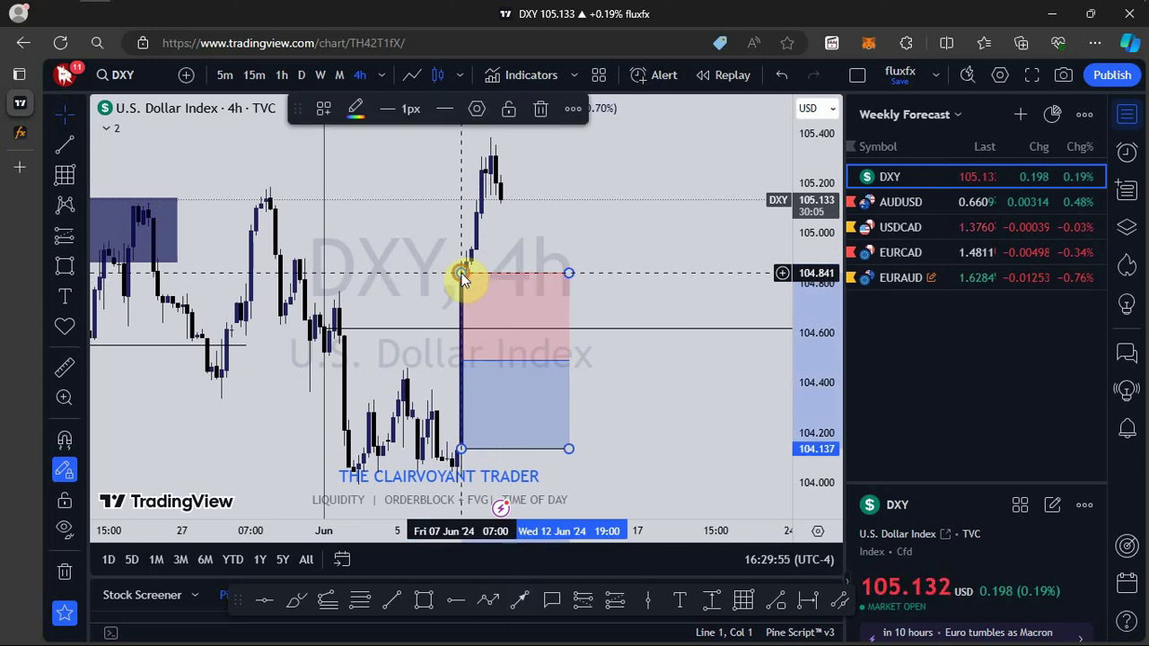
pyautogui.moveTo(462, 274); pyautogui.dragTo(485, 170)
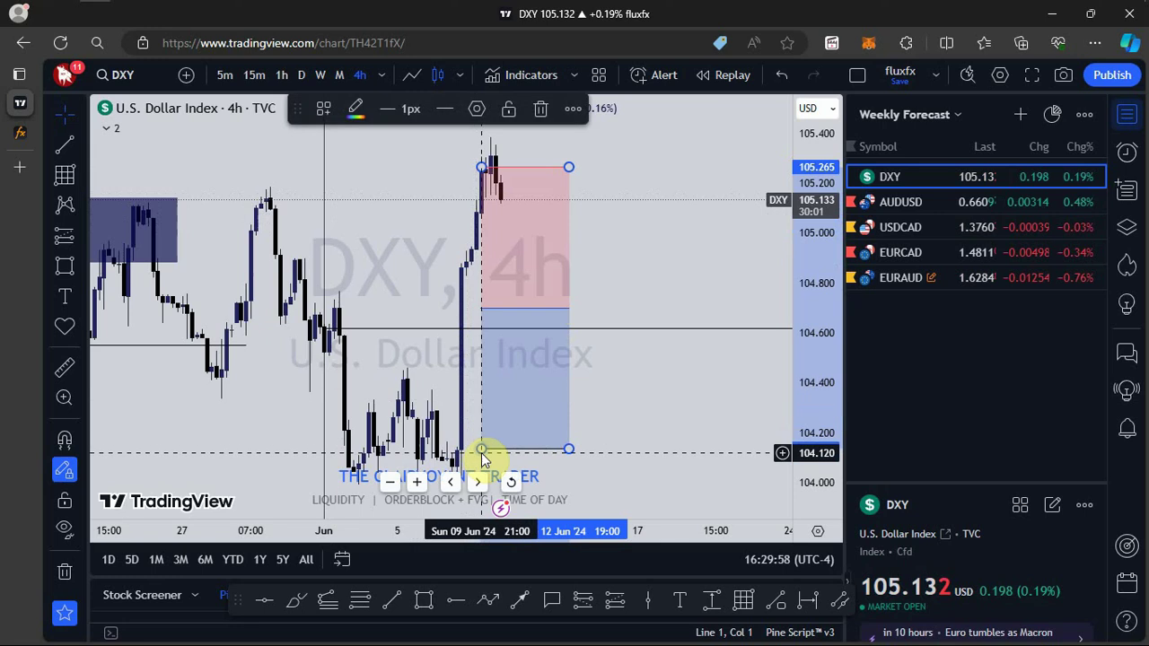
pyautogui.moveTo(483, 455); pyautogui.dragTo(460, 453)
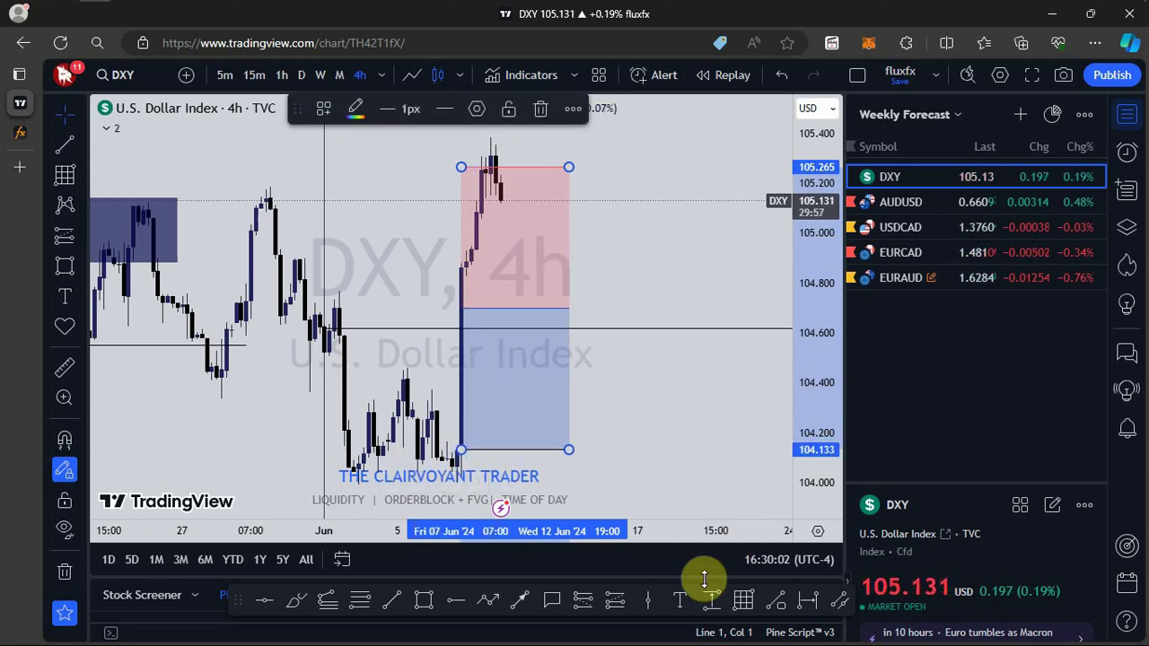
pyautogui.click(502, 190)
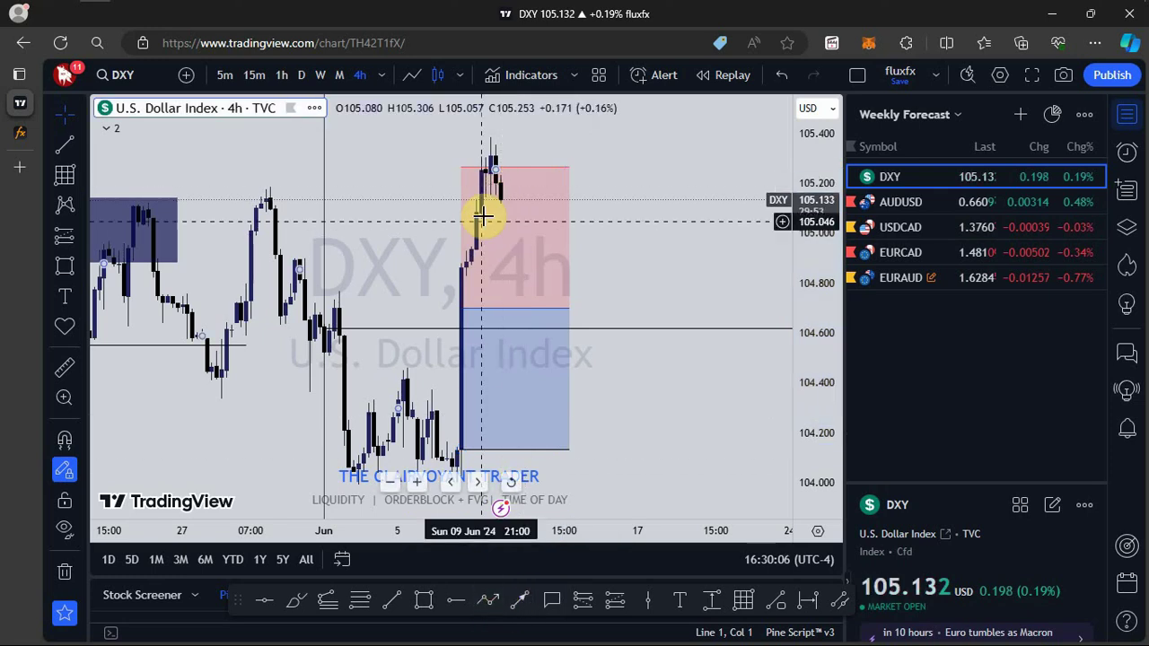
# Step: Sketch a projected path down toward 104.6, then delete the path and the range box
pyautogui.click(489, 600)
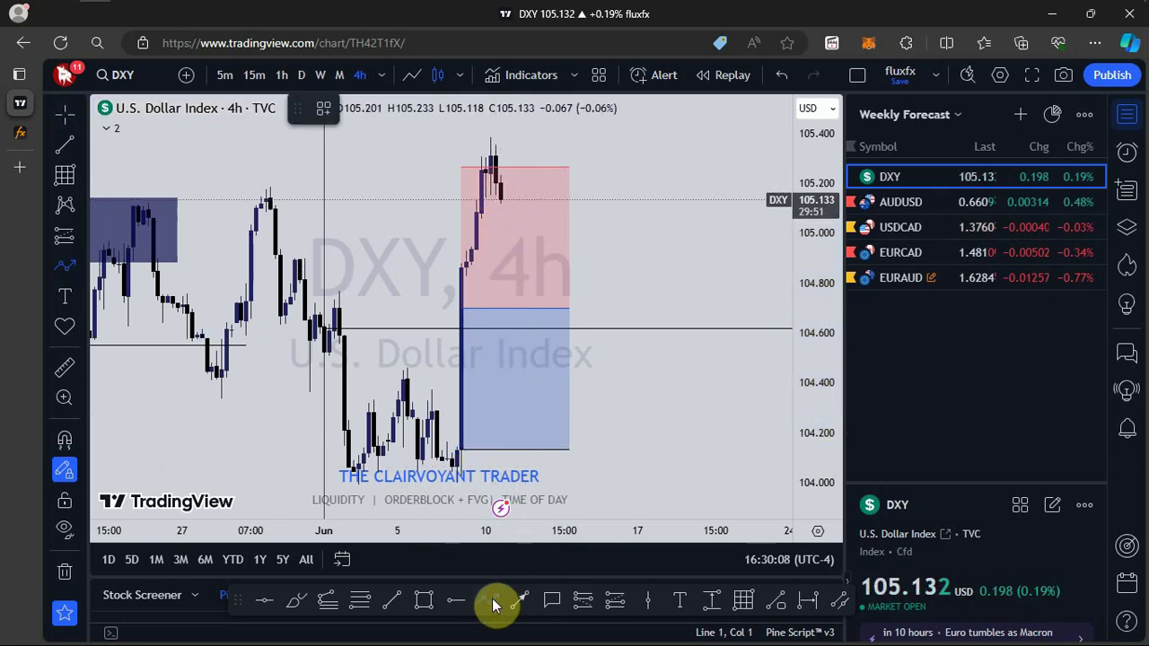
pyautogui.click(493, 172)
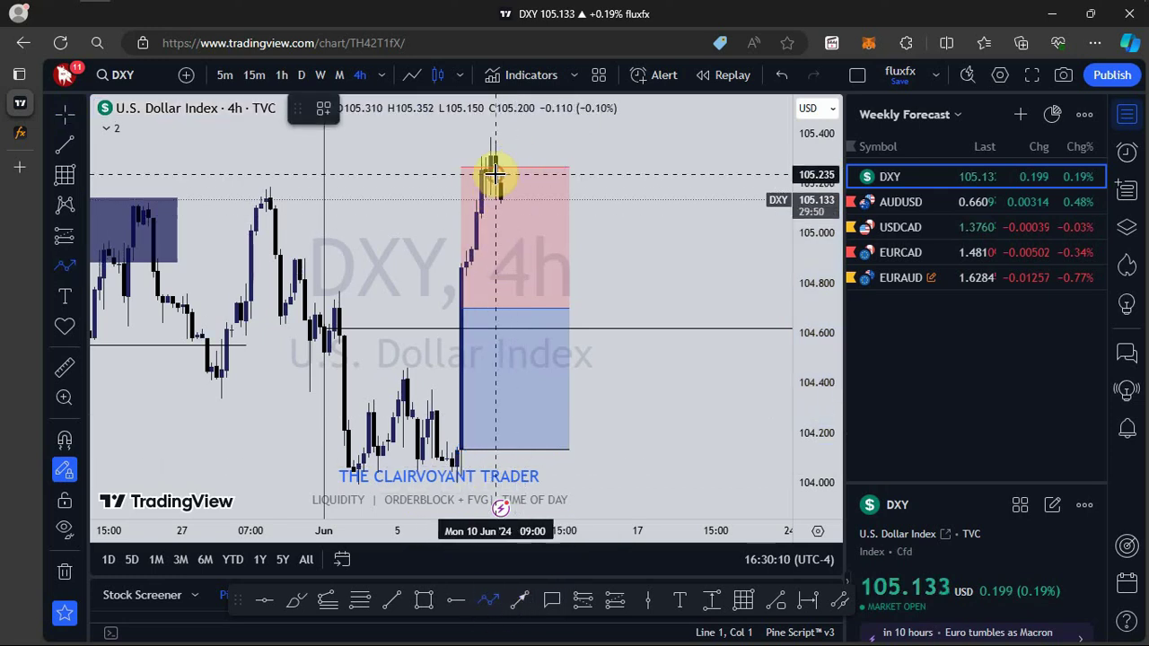
pyautogui.click(519, 323)
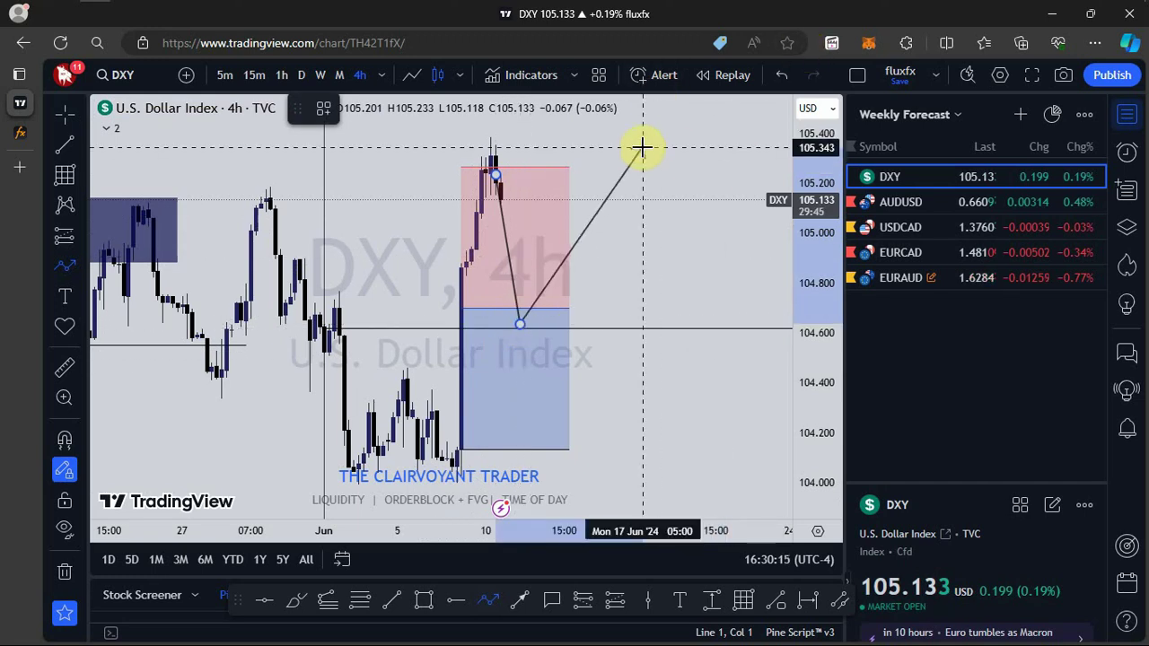
pyautogui.press('Escape')
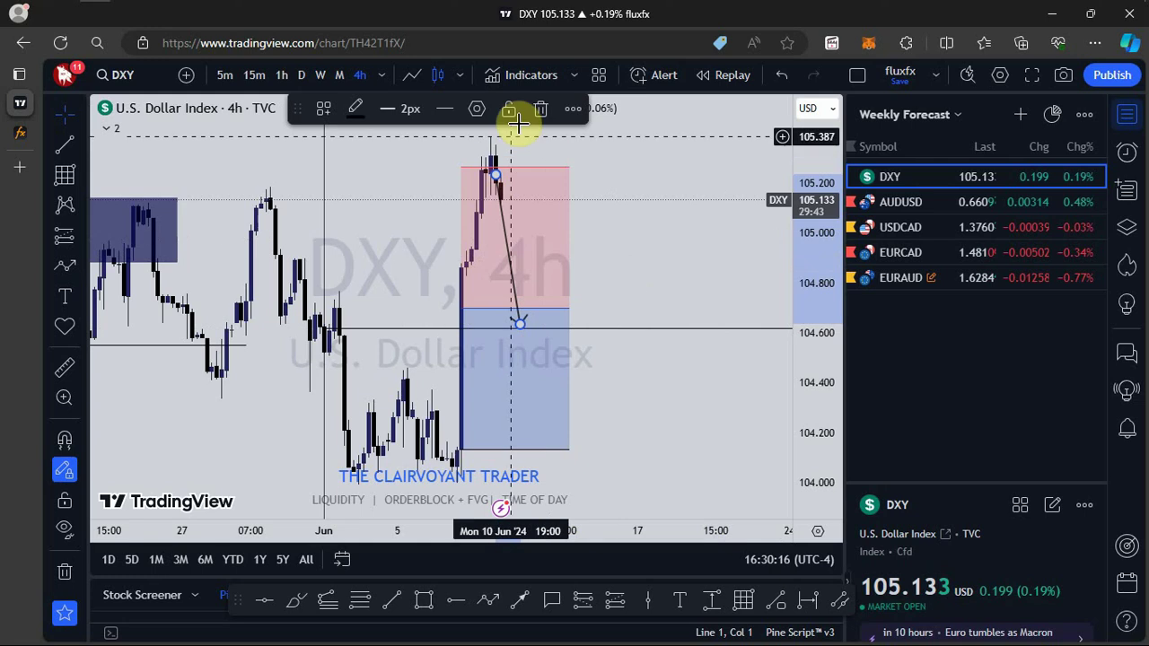
pyautogui.click(541, 109)
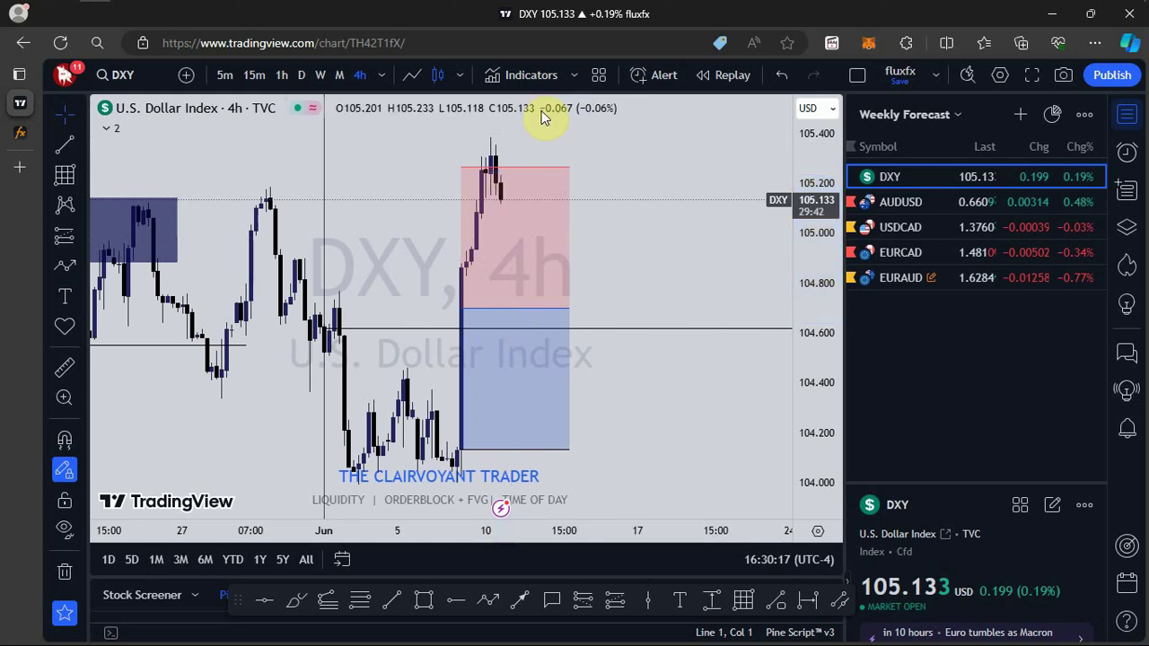
pyautogui.click(541, 171)
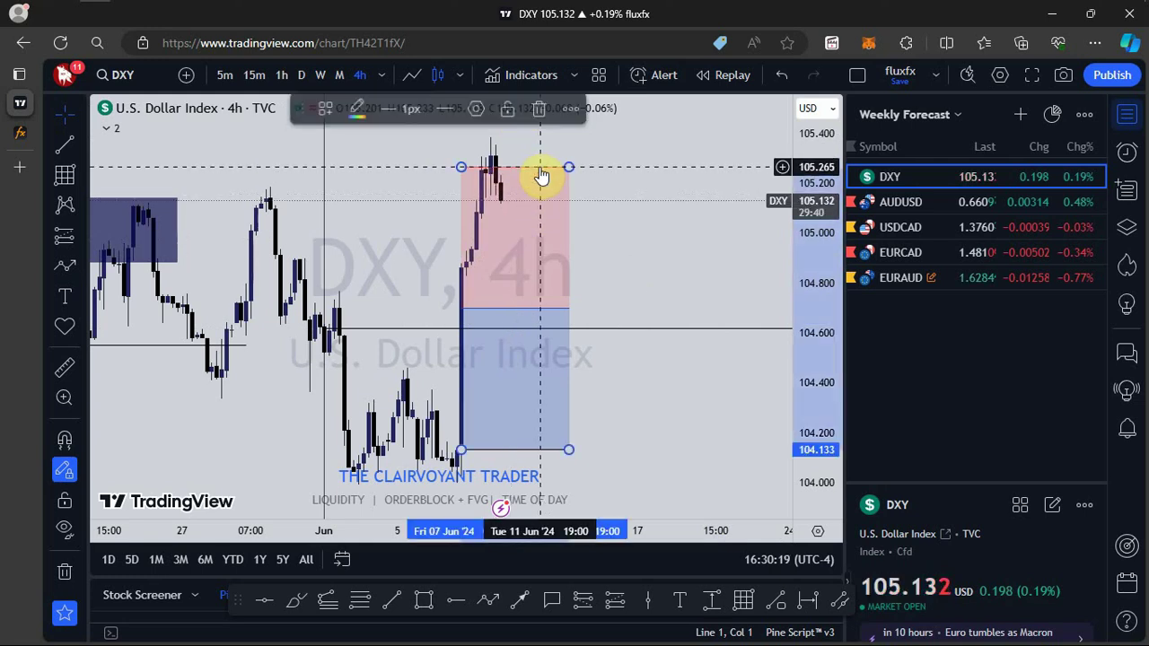
pyautogui.click(535, 115)
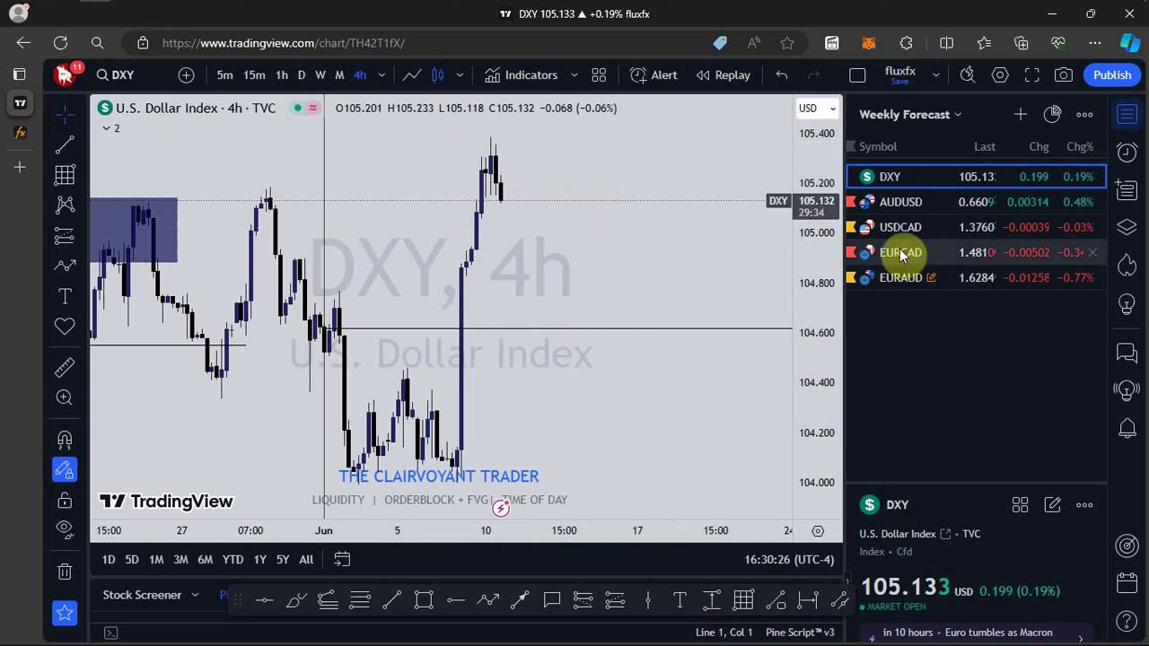
# Step: Open AUDUSD on the 1-hour interval, sketch a downward projected path, then delete it
pyautogui.click(924, 207)
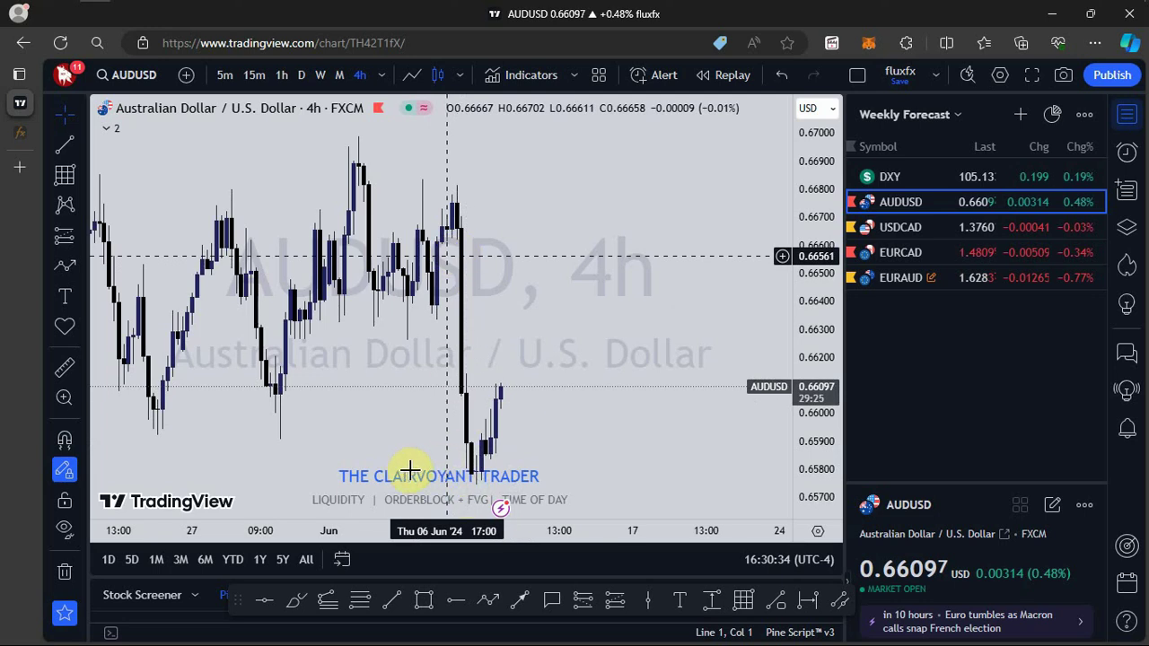
pyautogui.click(282, 77)
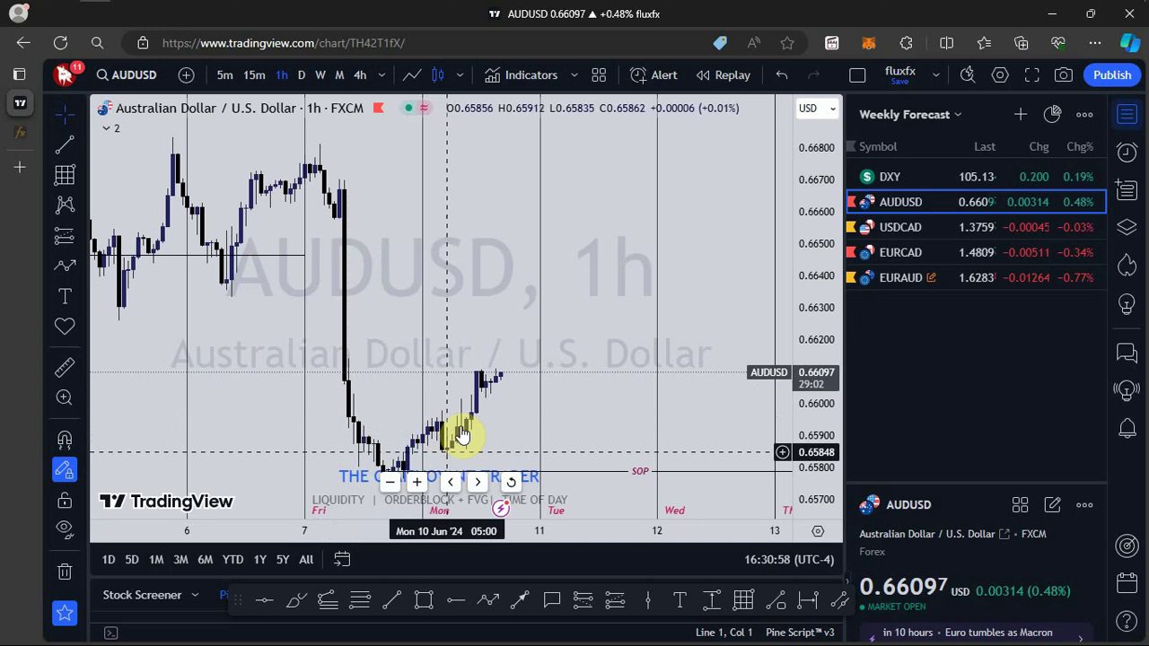
pyautogui.click(491, 601)
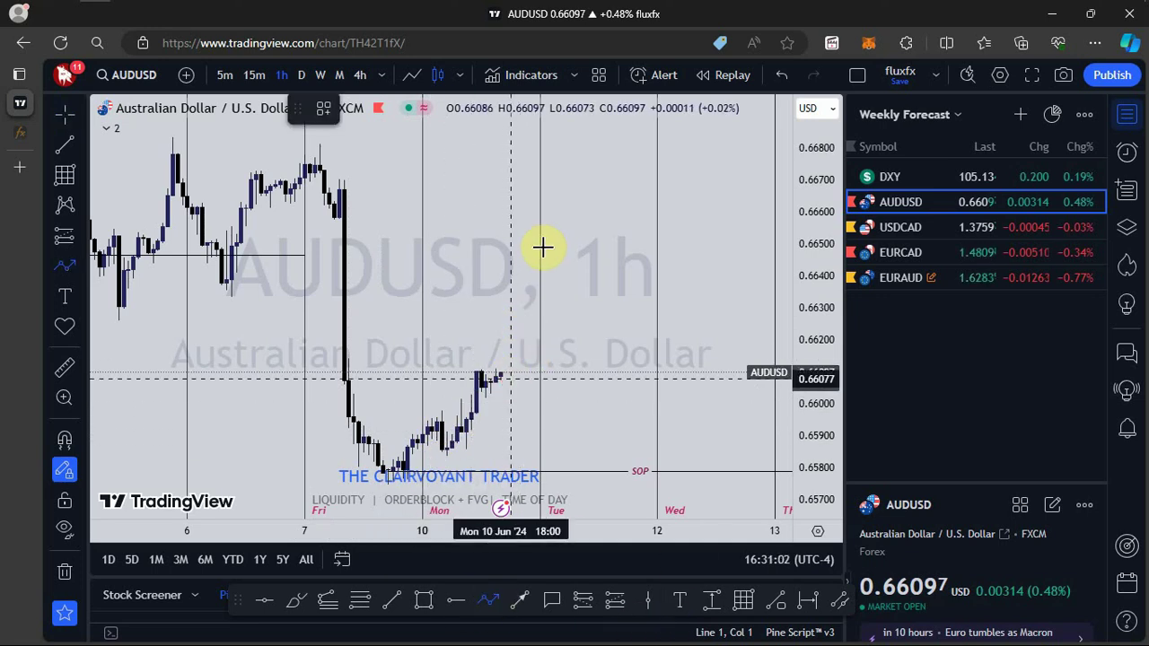
pyautogui.click(510, 378)
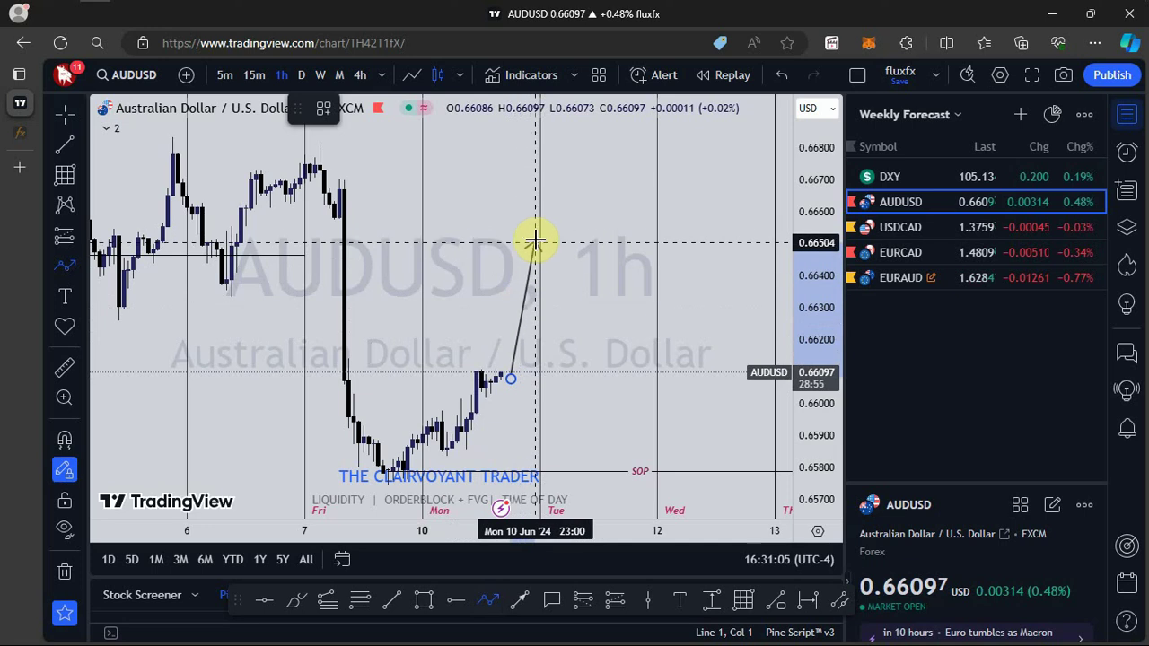
pyautogui.doubleClick(568, 452)
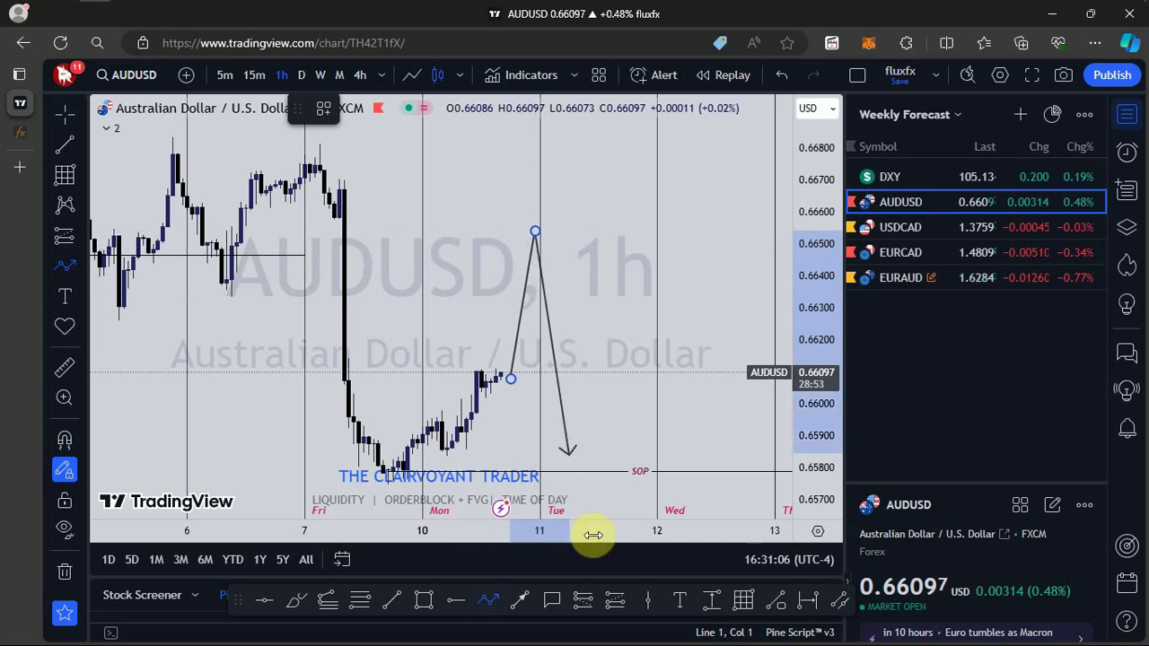
pyautogui.press('Escape')
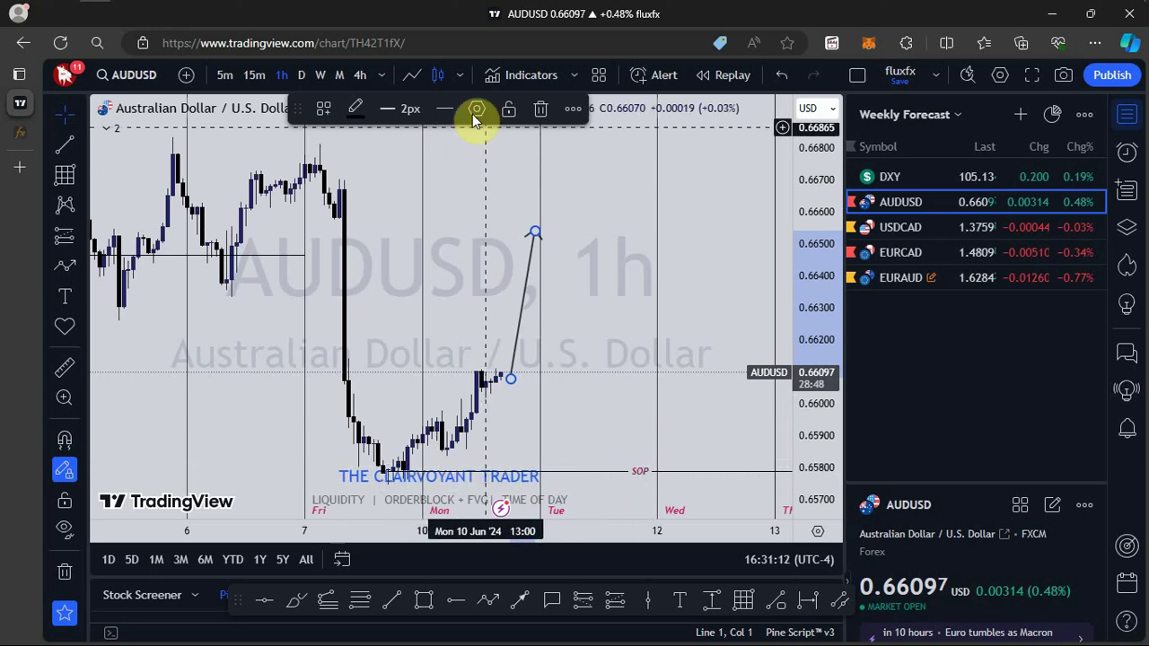
pyautogui.click(539, 112)
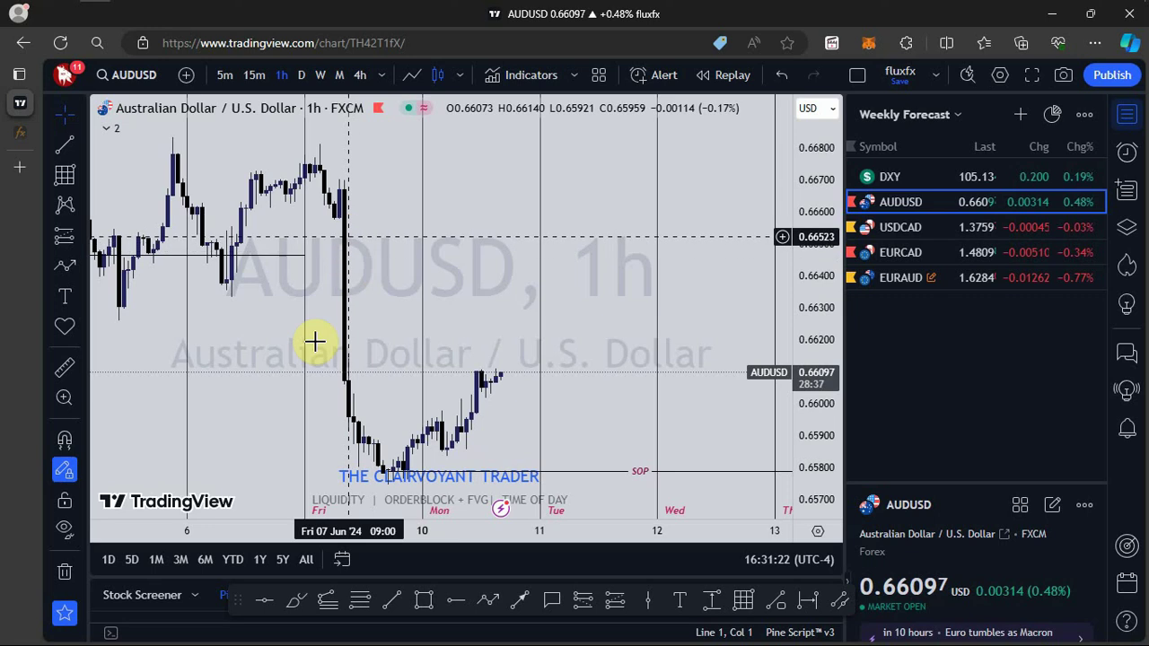
# Step: Draw a supply zone above price and a path into it, then delete both
pyautogui.click(425, 601)
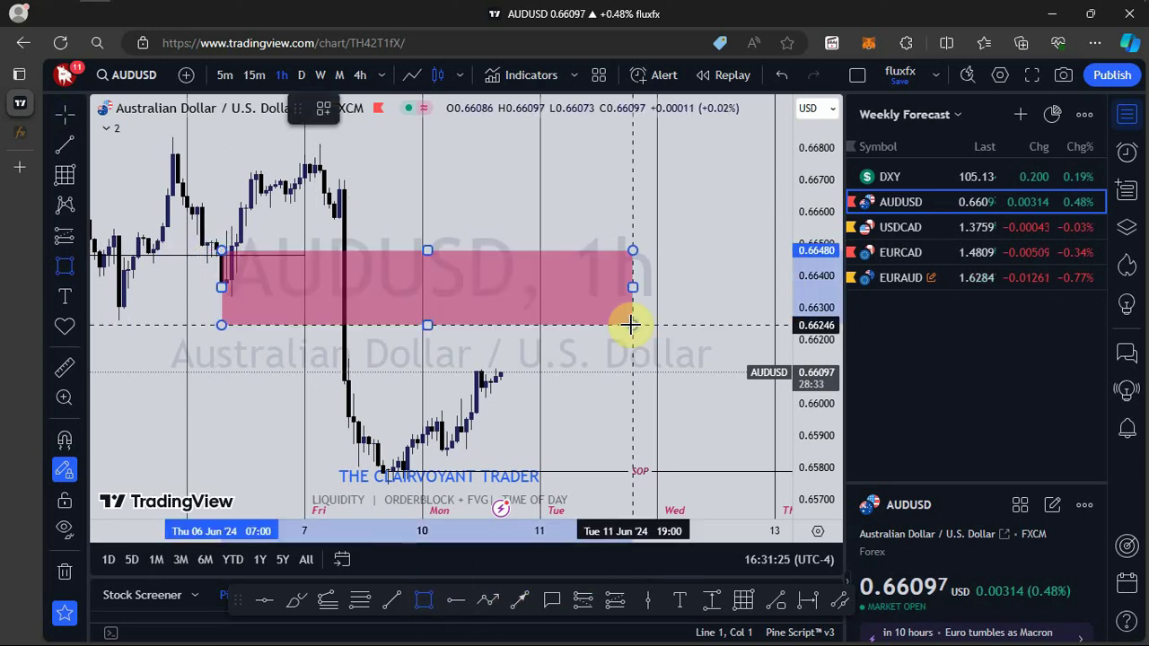
pyautogui.click(657, 283)
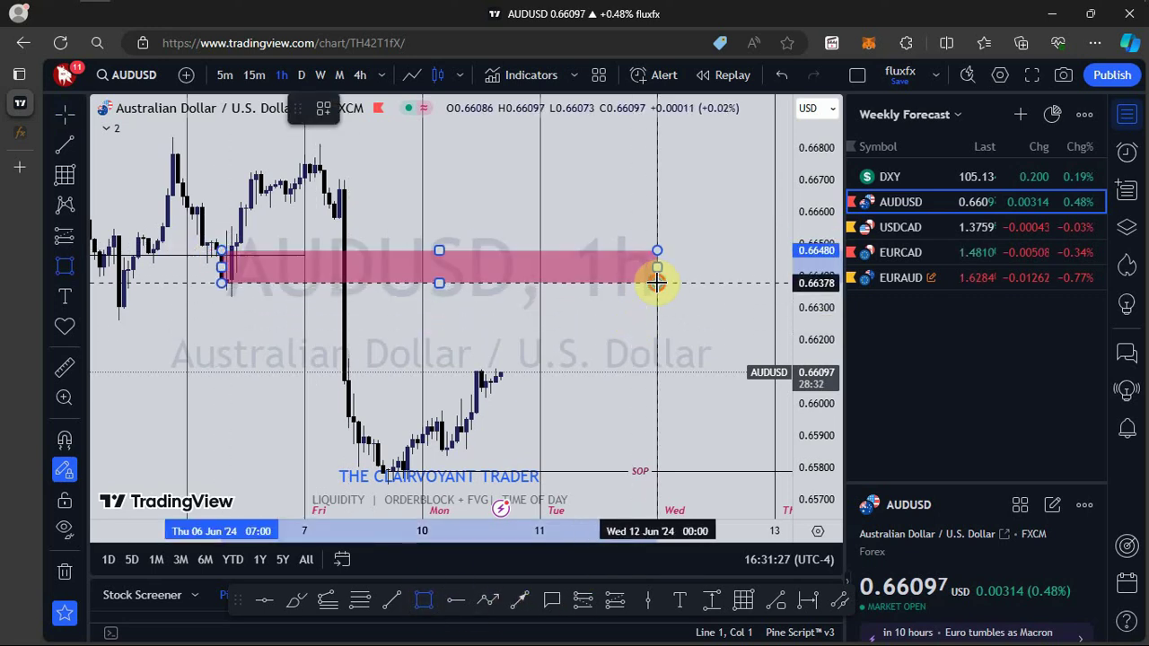
pyautogui.click(635, 355)
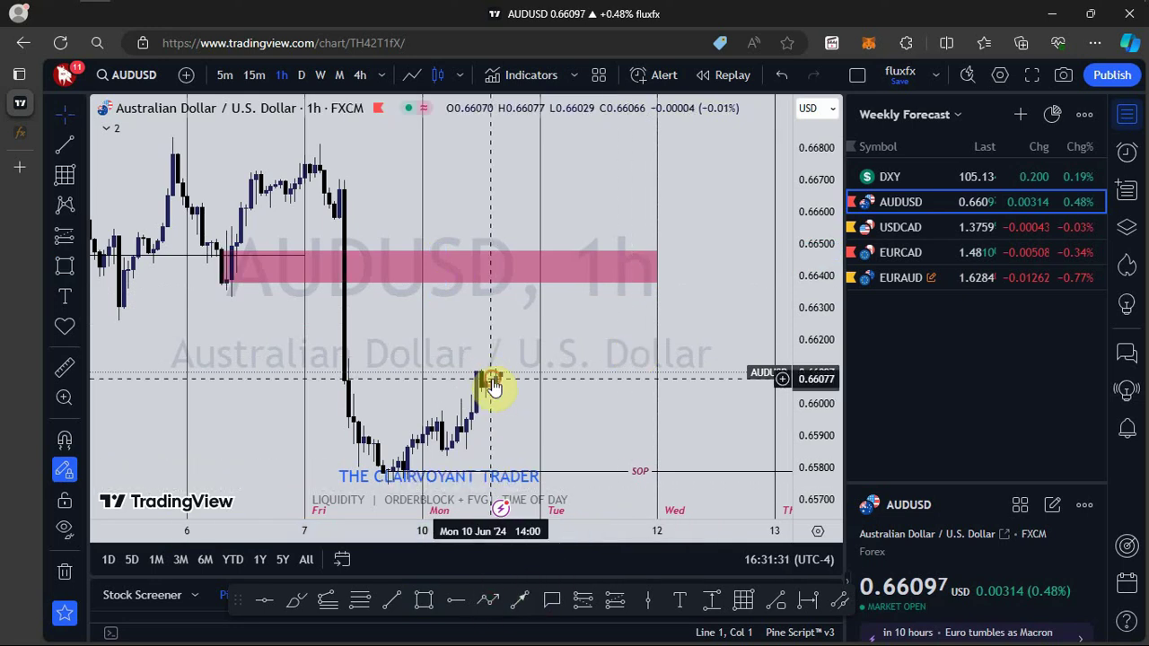
pyautogui.click(488, 601)
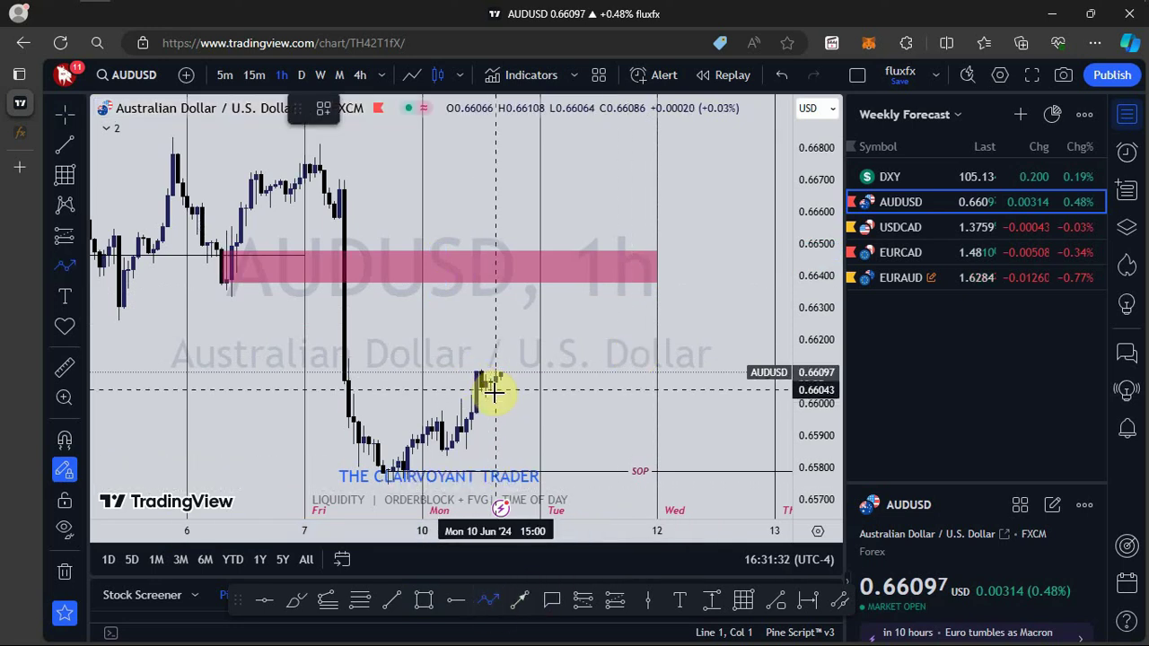
pyautogui.click(530, 261)
pyautogui.doubleClick(640, 478)
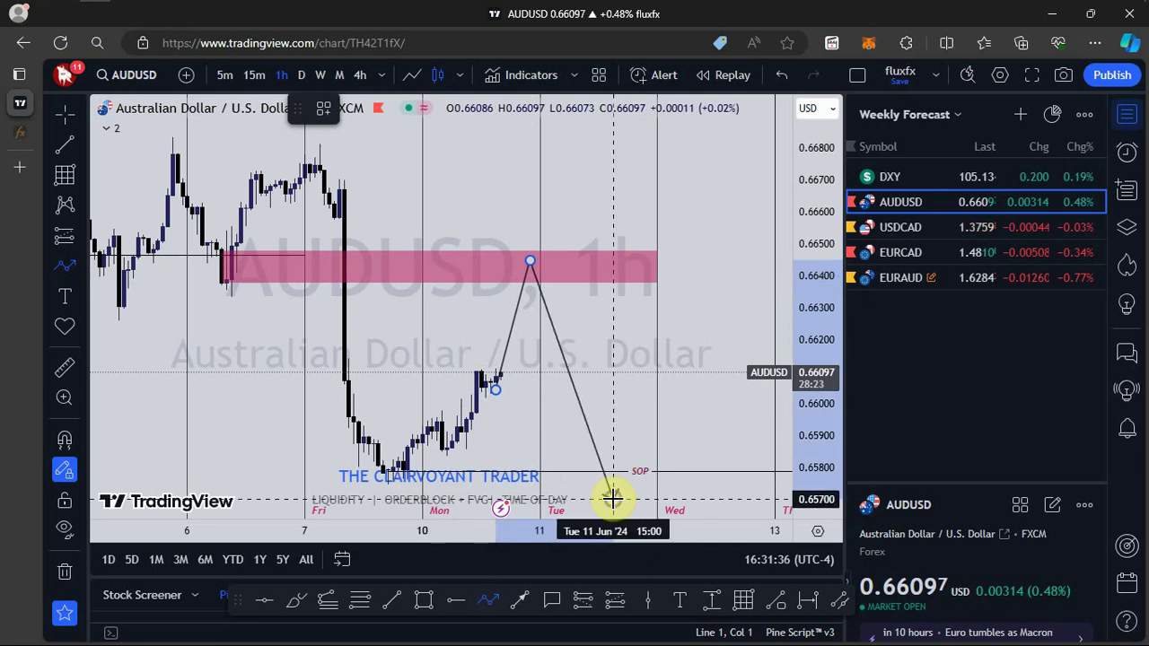
pyautogui.press('Escape')
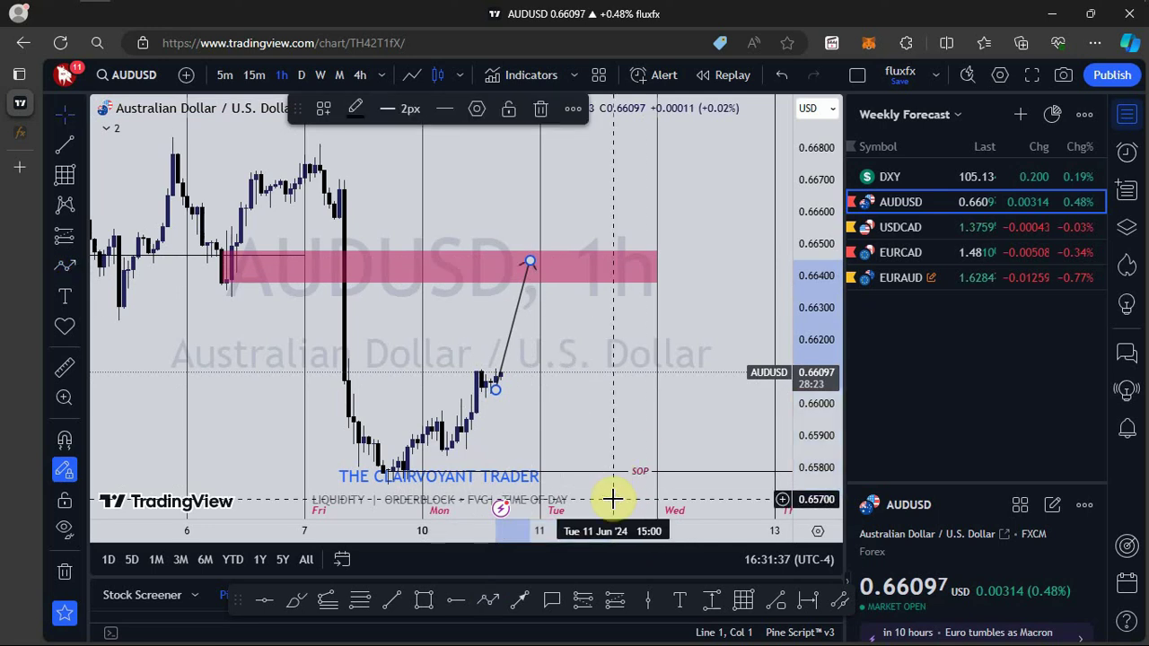
pyautogui.click(539, 107)
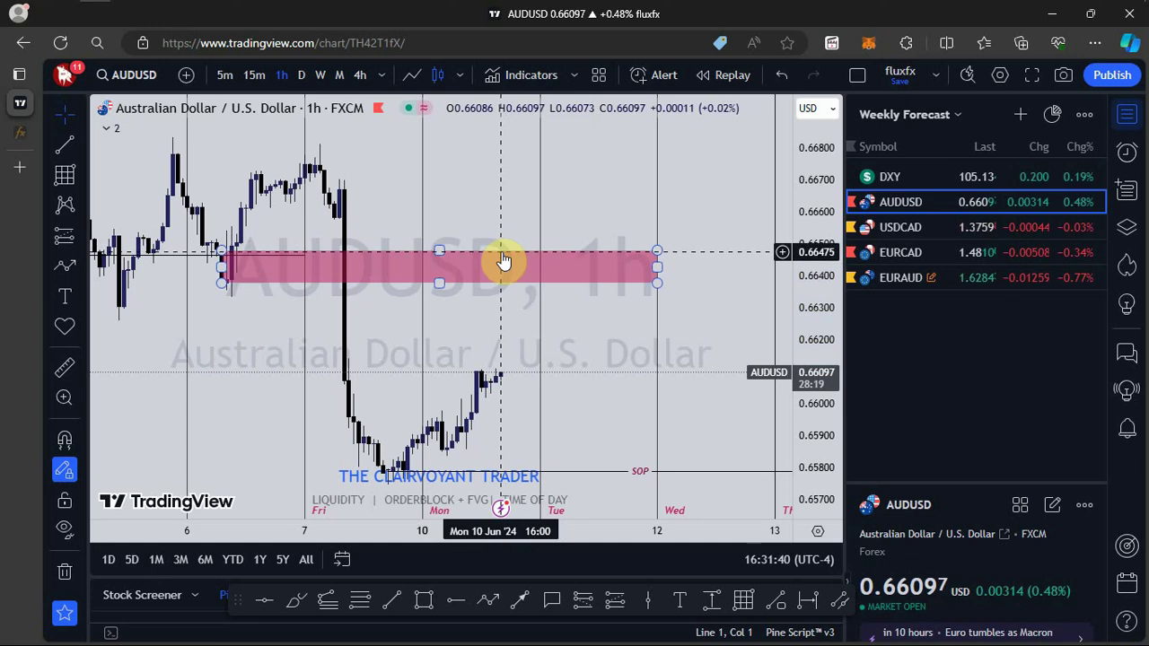
pyautogui.click(503, 260)
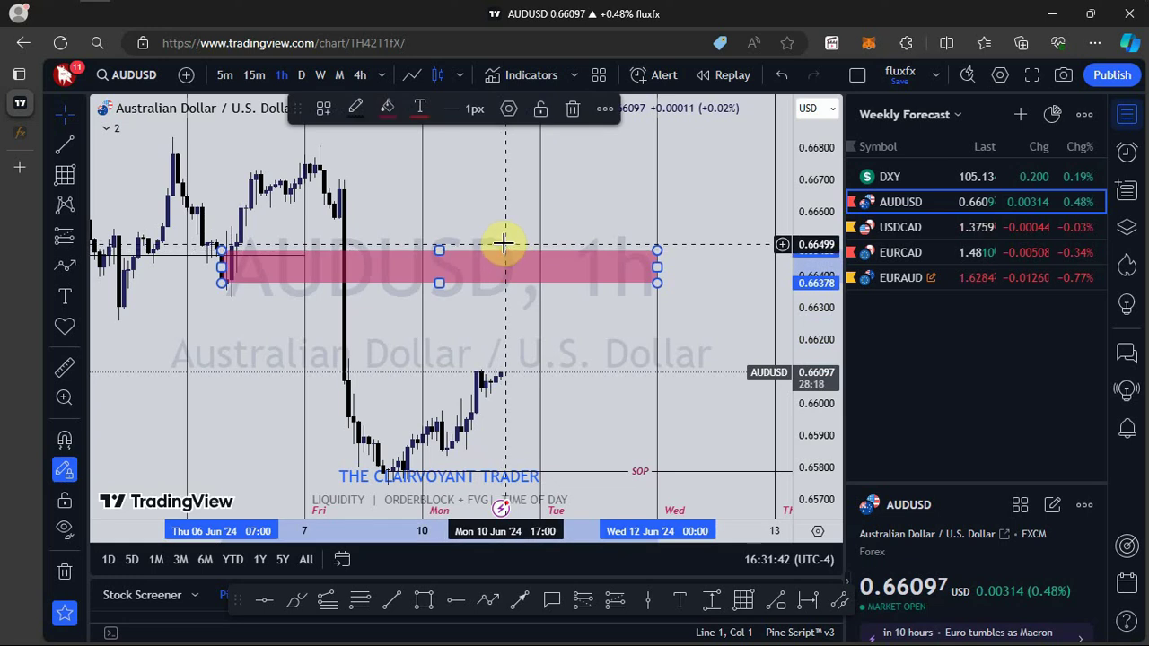
pyautogui.press('Delete')
pyautogui.moveTo(449, 330); pyautogui.dragTo(429, 334)
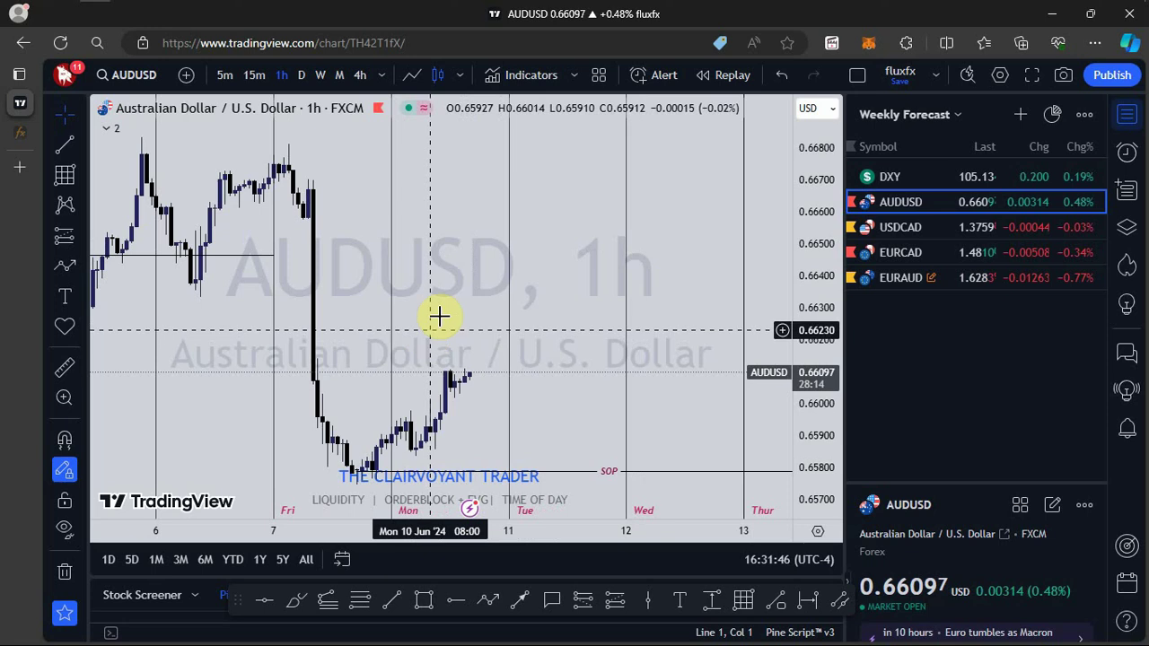
# Step: Switch to USDCAD and draw demand zones near 1.3675–1.3687 and from the Jun 6 high
pyautogui.click(901, 229)
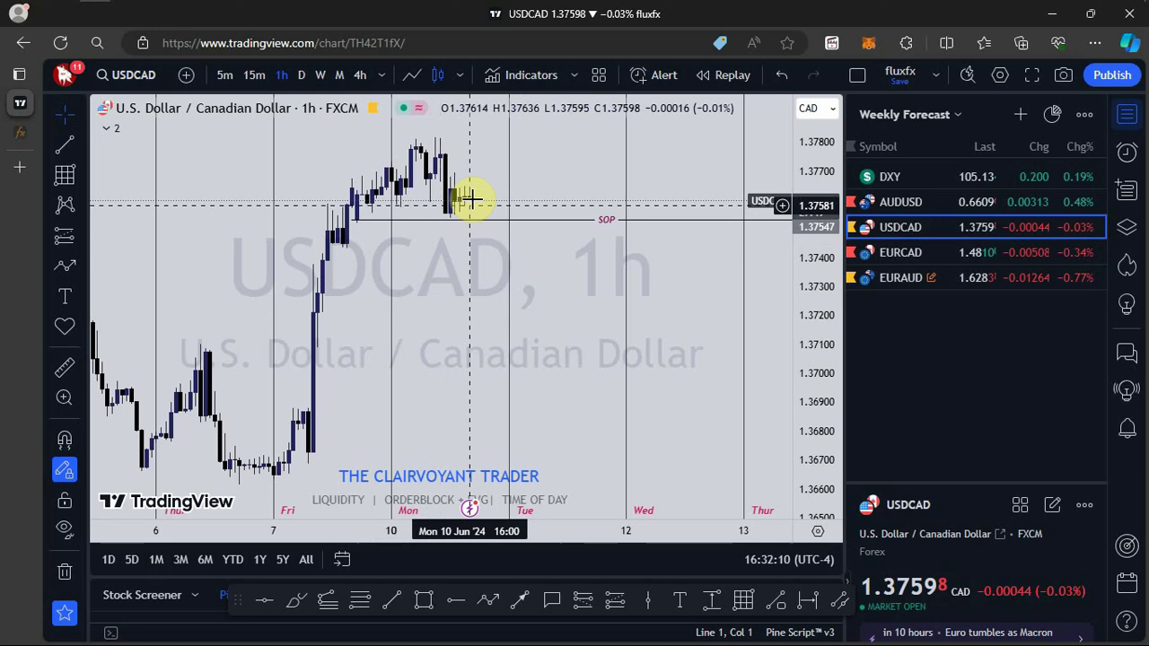
pyautogui.click(424, 600)
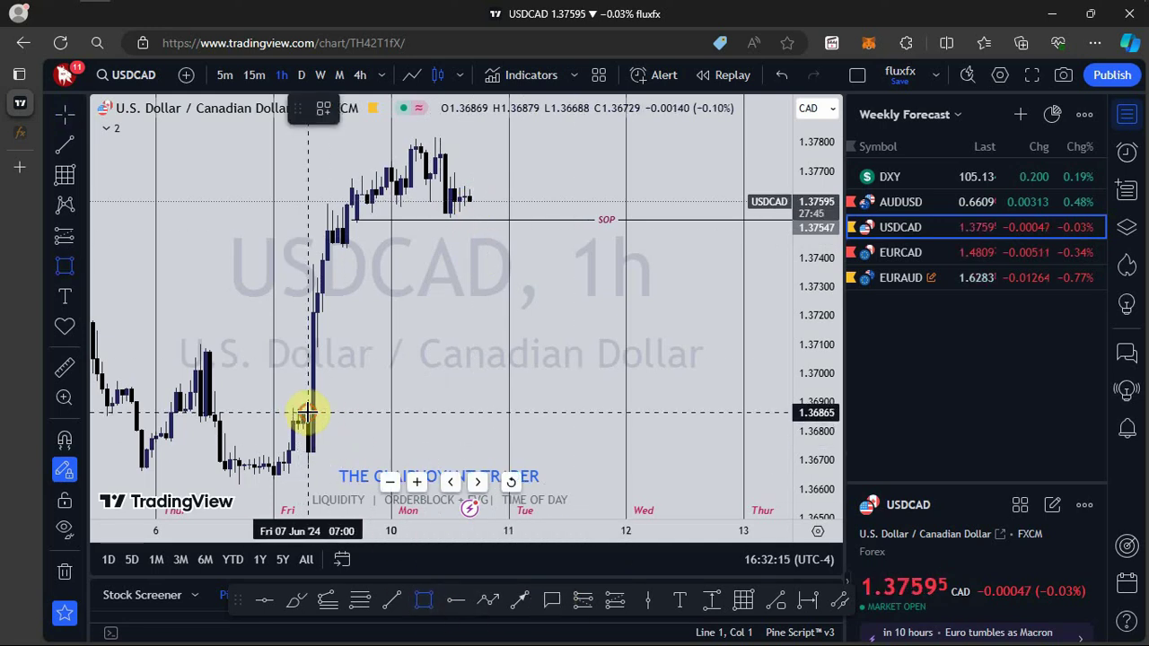
pyautogui.moveTo(301, 415)
pyautogui.mouseDown()
pyautogui.moveTo(509, 454)
pyautogui.moveTo(754, 448)
pyautogui.mouseUp()
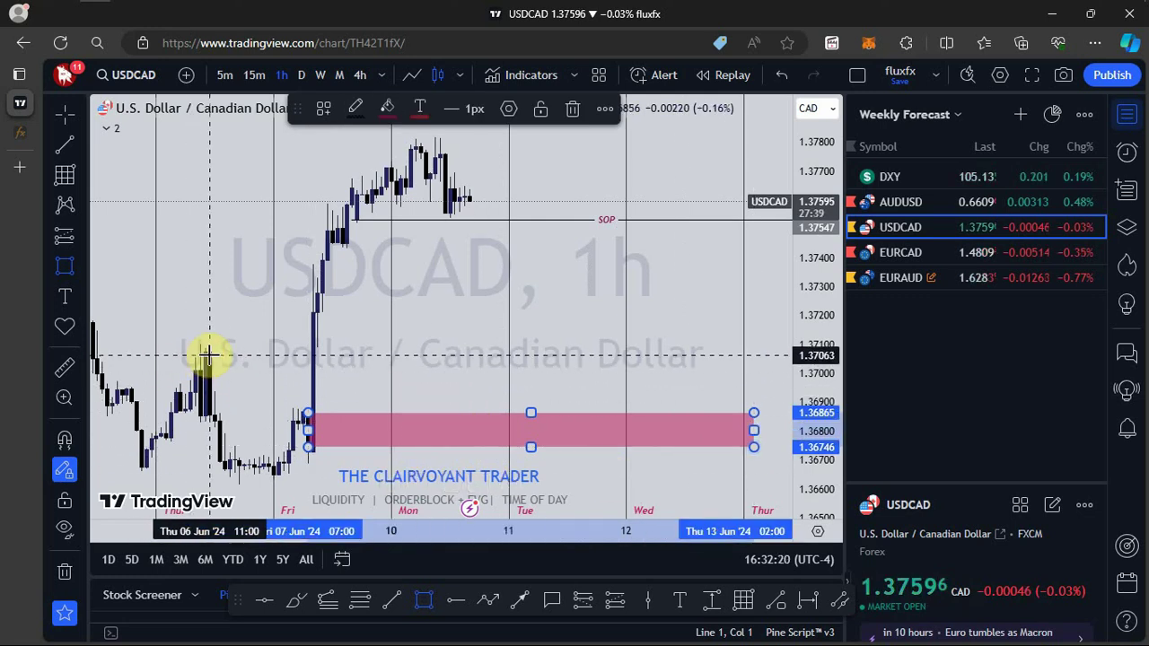
pyautogui.moveTo(203, 385)
pyautogui.mouseDown()
pyautogui.moveTo(473, 408)
pyautogui.moveTo(760, 392)
pyautogui.moveTo(763, 408)
pyautogui.mouseUp()
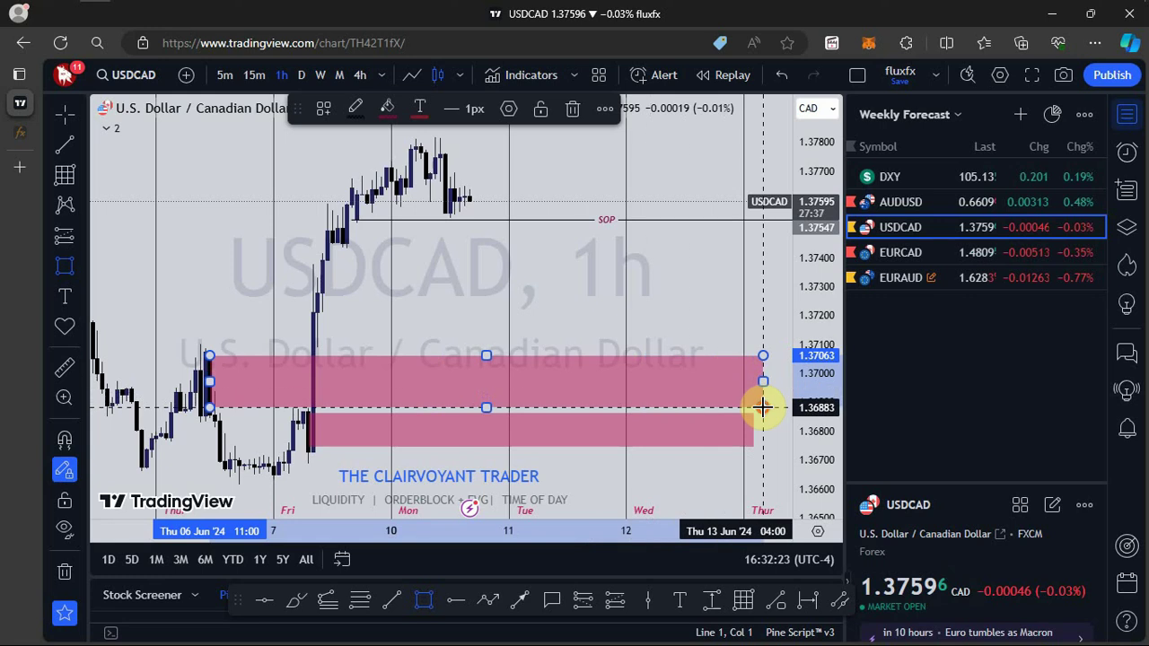
pyautogui.click(688, 297)
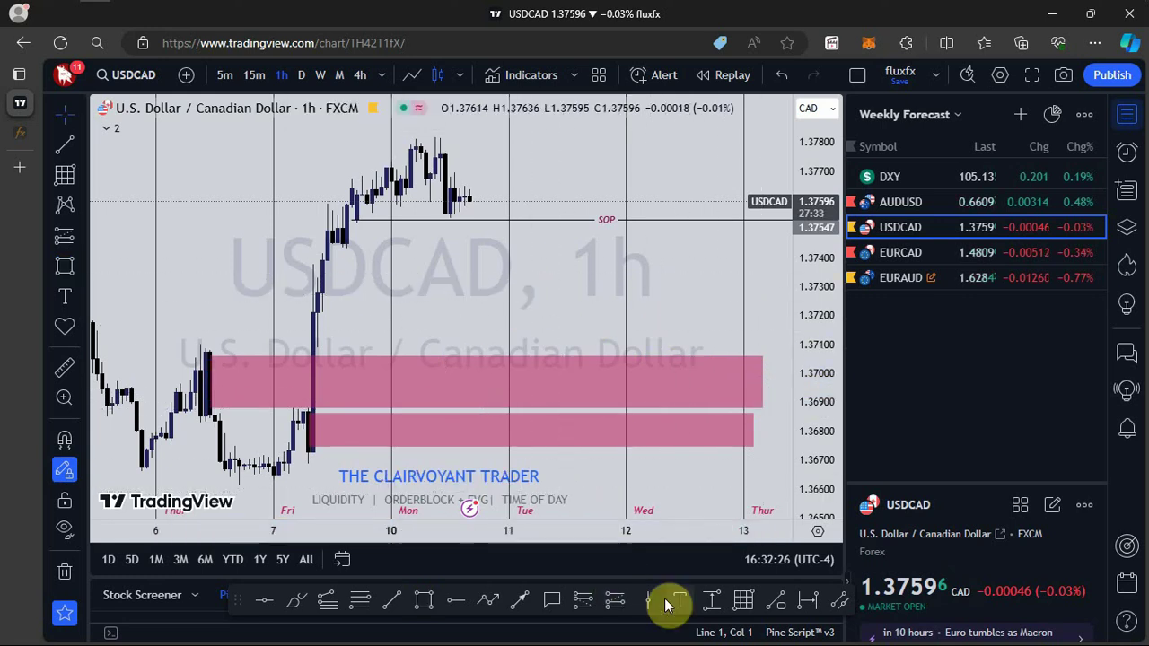
# Step: Sketch a projected path into the demand zone, then delete the path and both zones
pyautogui.click(496, 607)
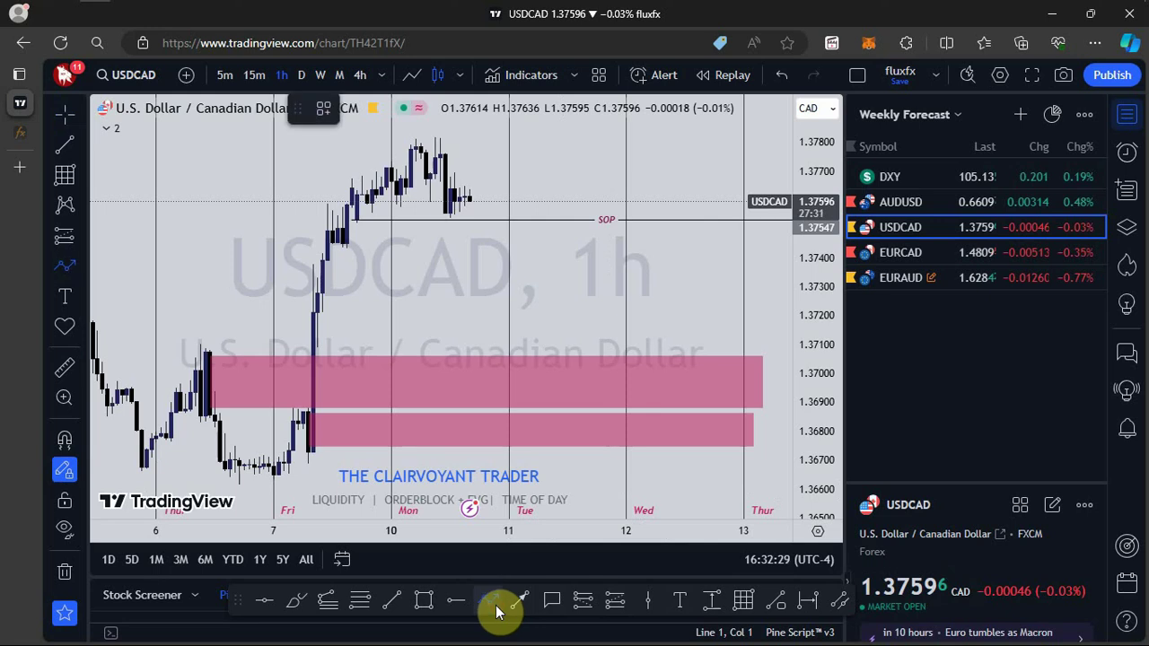
pyautogui.click(463, 195)
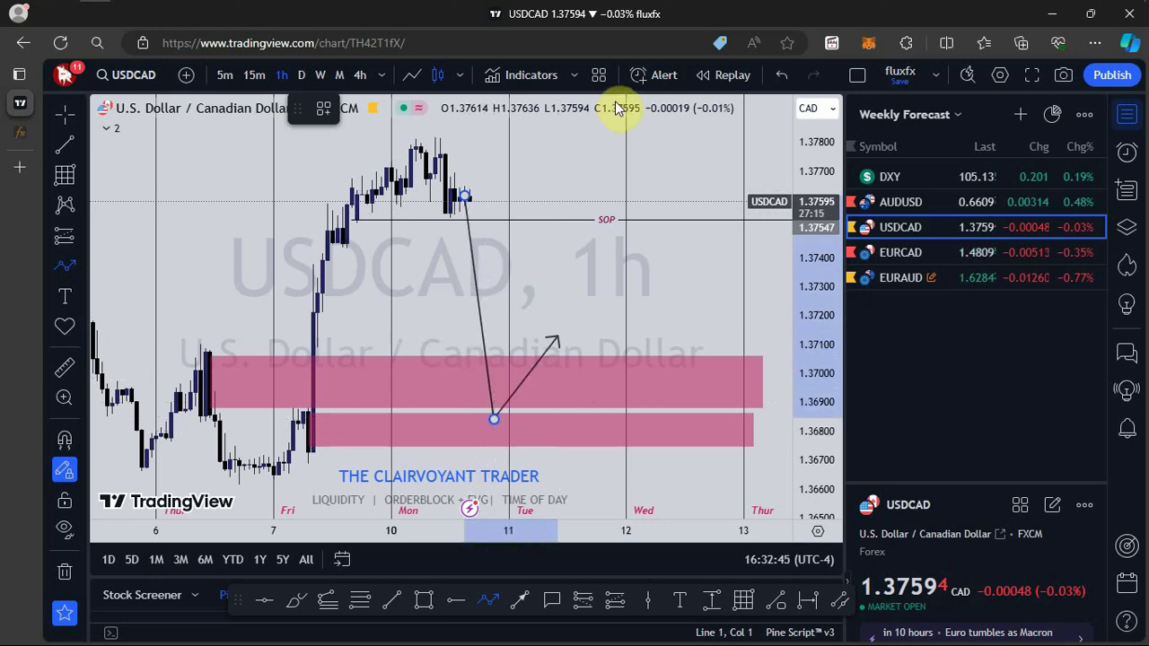
pyautogui.press('Escape')
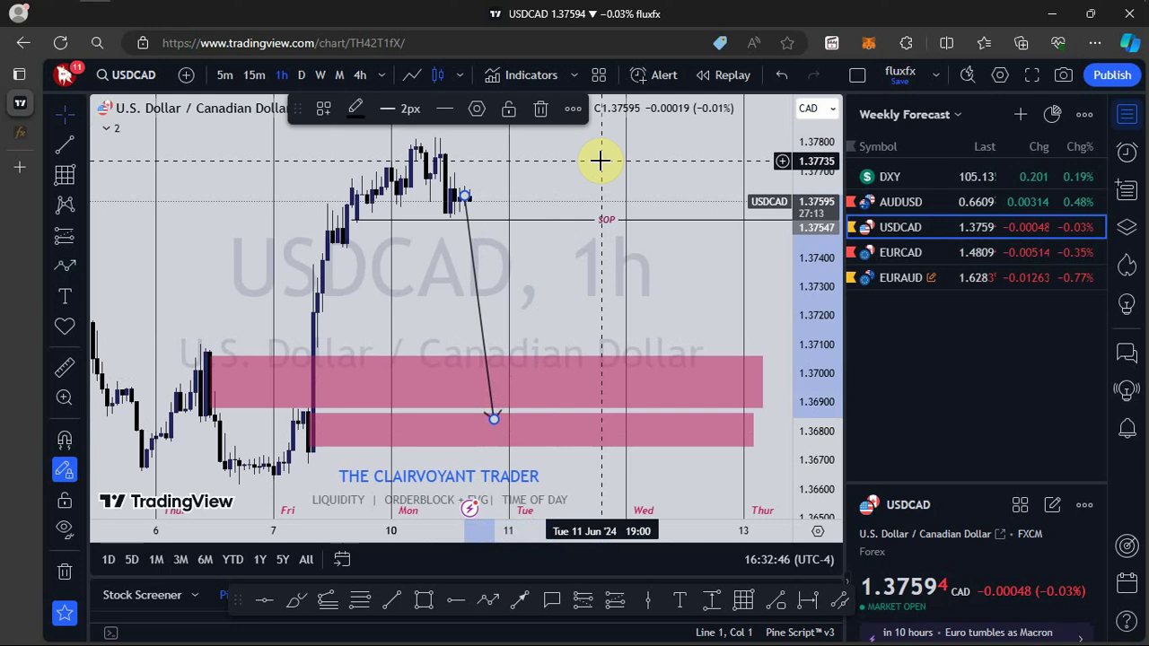
pyautogui.click(541, 108)
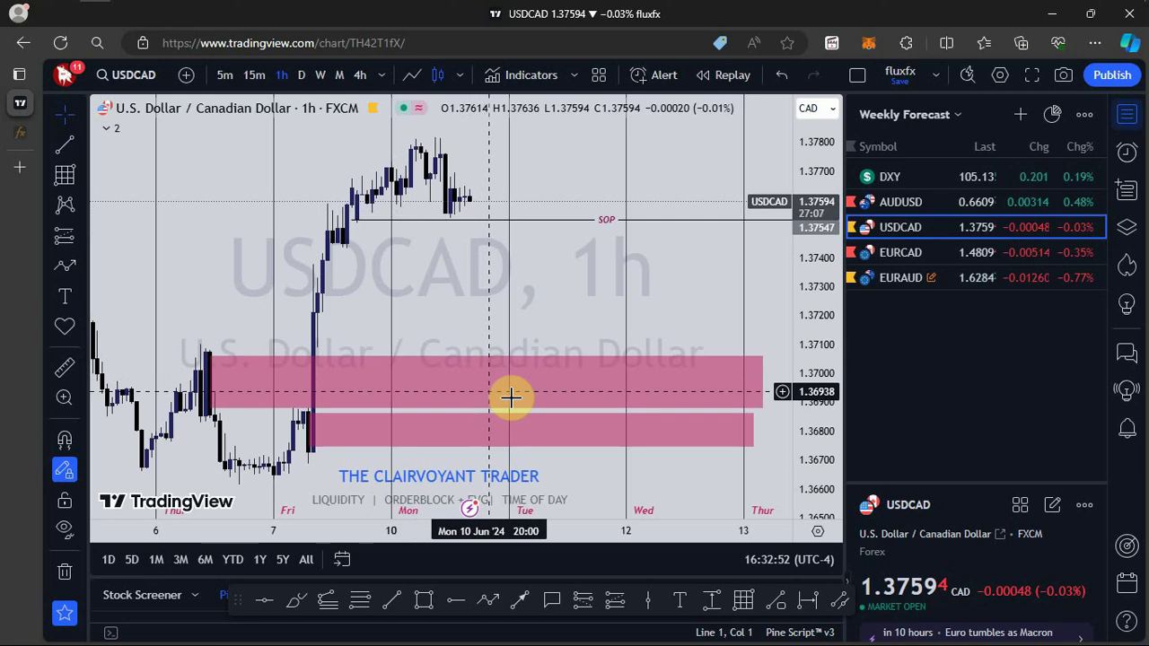
pyautogui.click(525, 358)
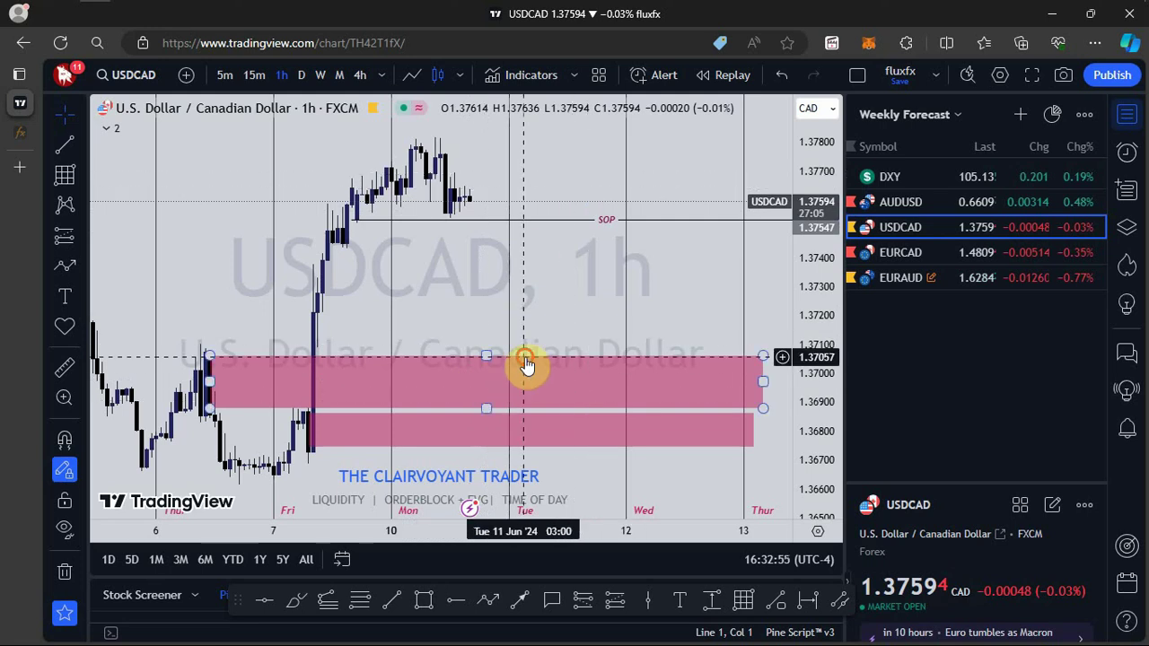
pyautogui.press('Delete')
pyautogui.click(531, 418)
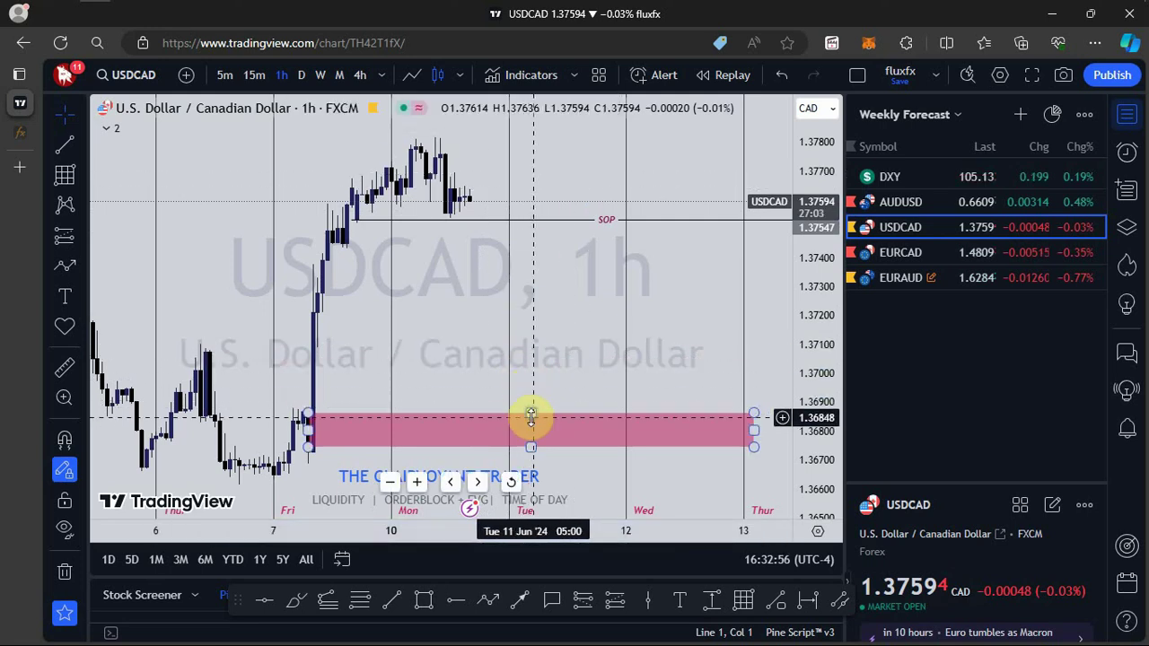
pyautogui.press('Delete')
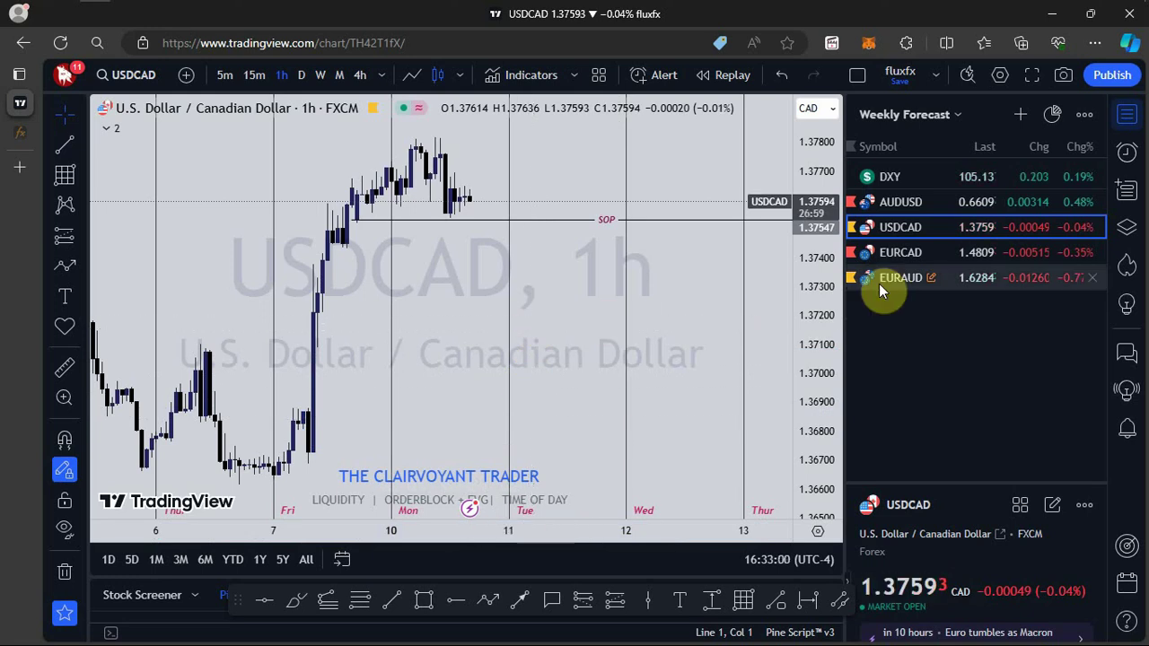
# Step: Open EURCAD on the 4-hour interval
pyautogui.click(920, 260)
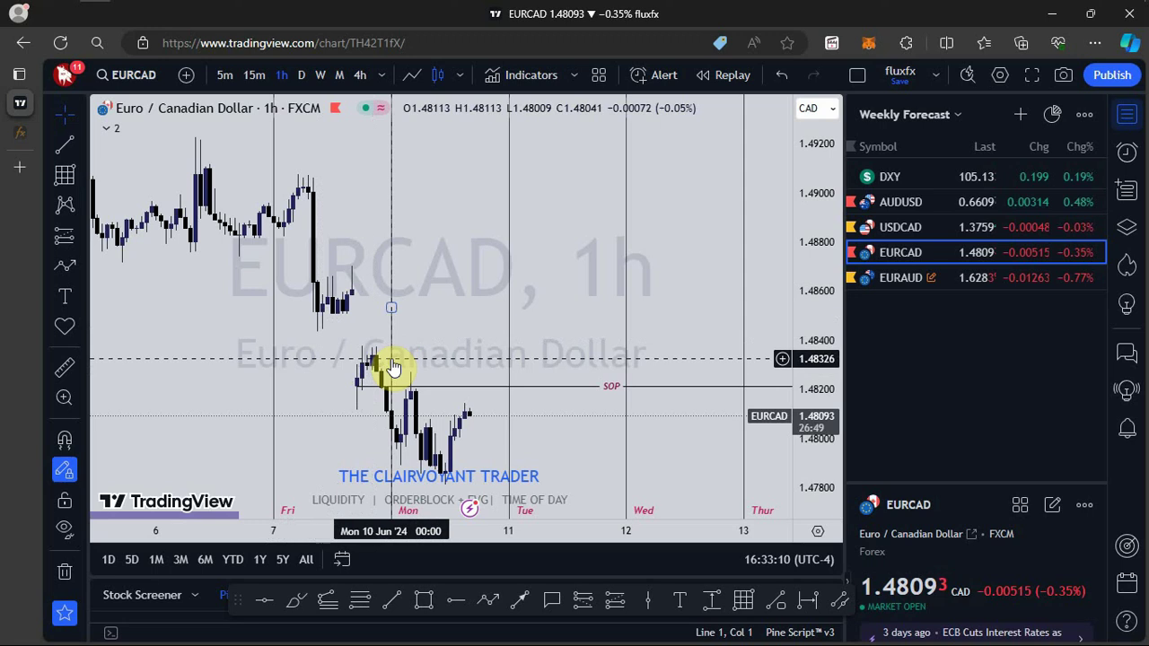
pyautogui.write('4h')
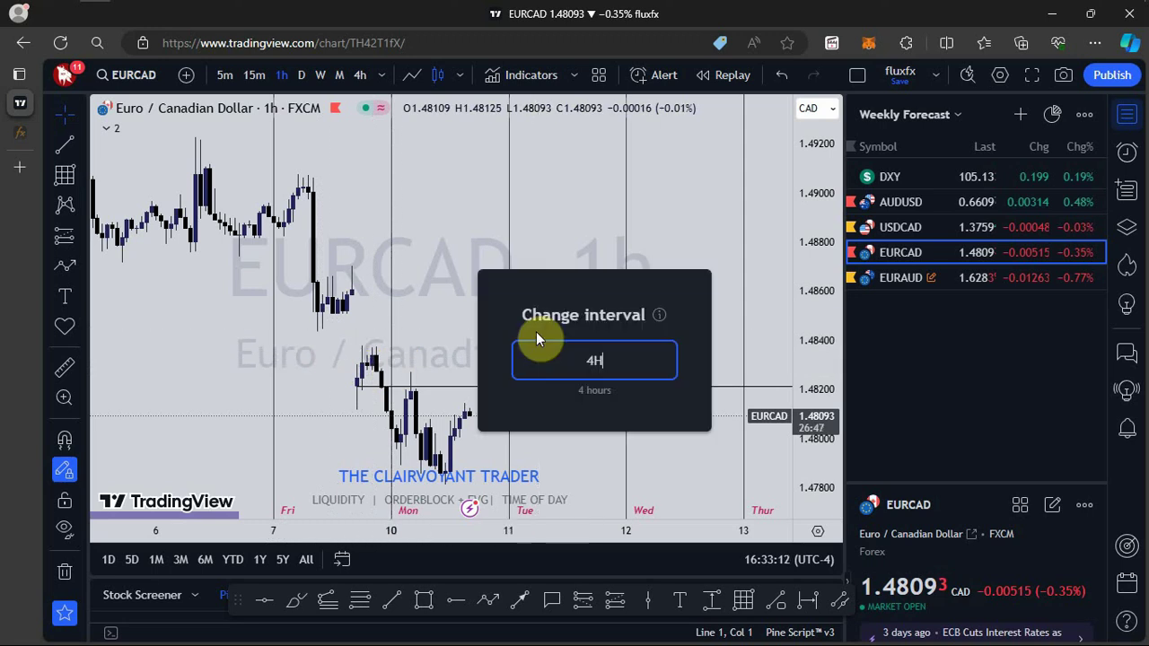
pyautogui.press('Return')
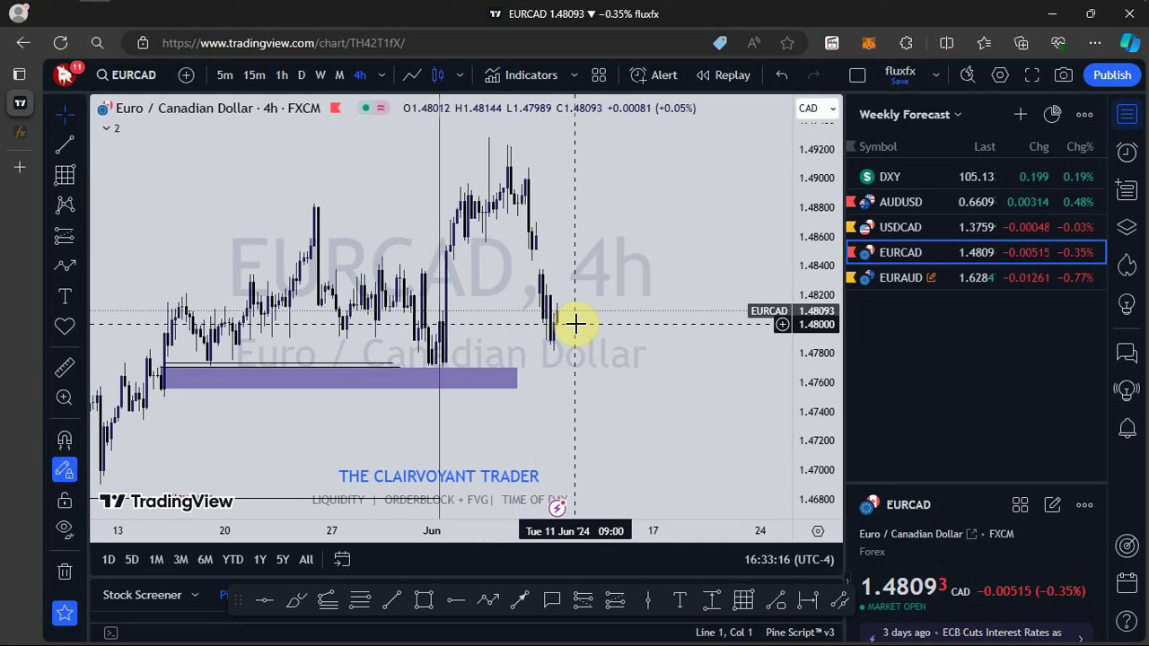
pyautogui.scroll(-1, 577, 328)
pyautogui.scroll(-1, 583, 336)
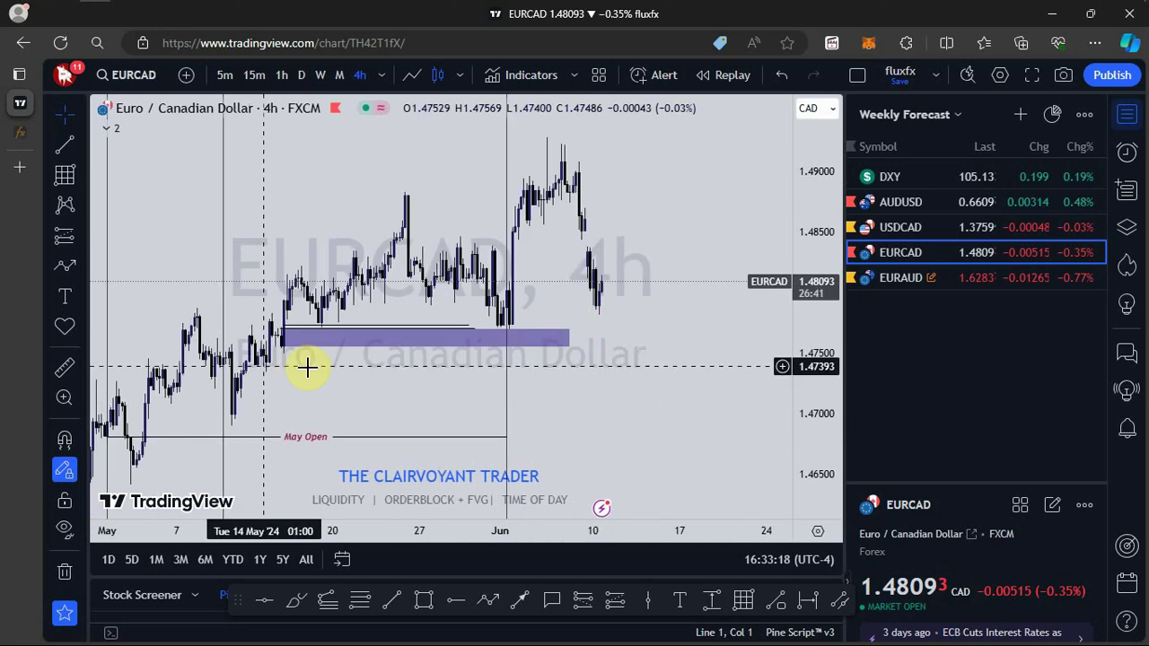
# Step: Stretch the purple demand zone near 1.476 rightward past the latest candles
pyautogui.click(282, 335)
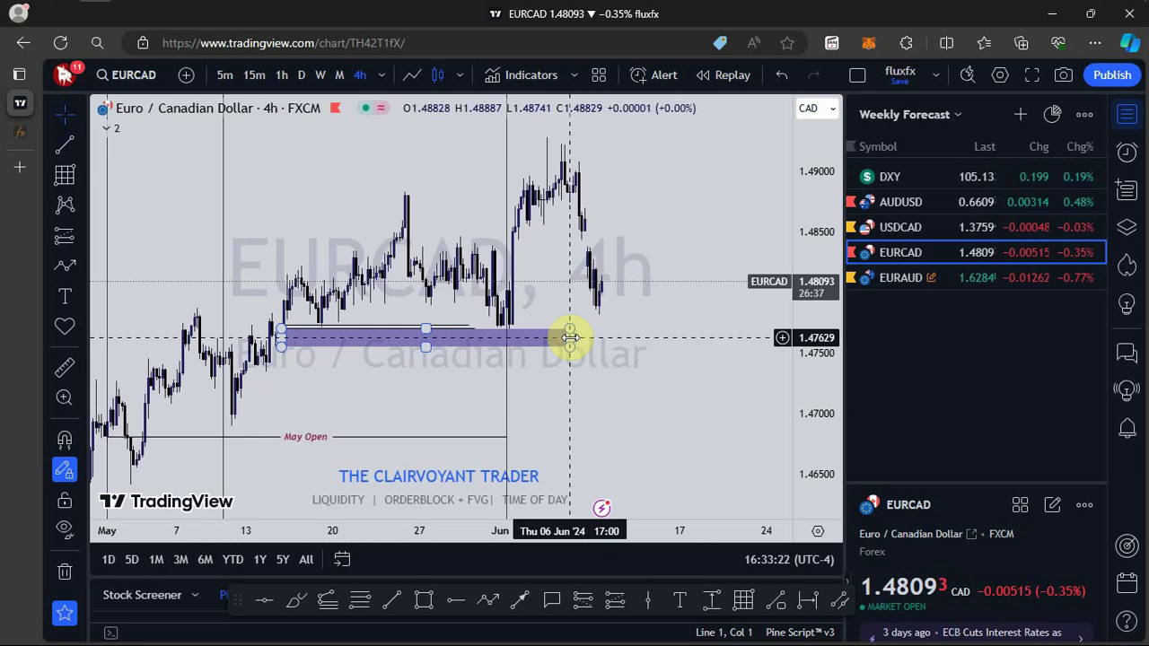
pyautogui.moveTo(570, 338); pyautogui.dragTo(604, 337)
pyautogui.click(596, 323)
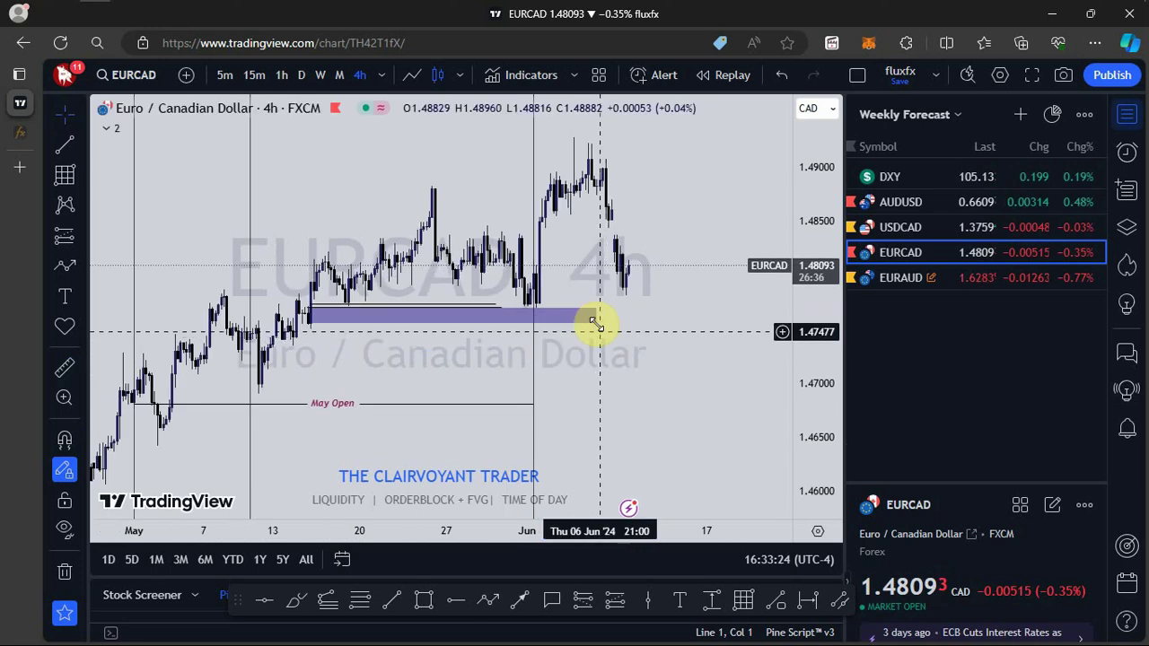
pyautogui.click(596, 316)
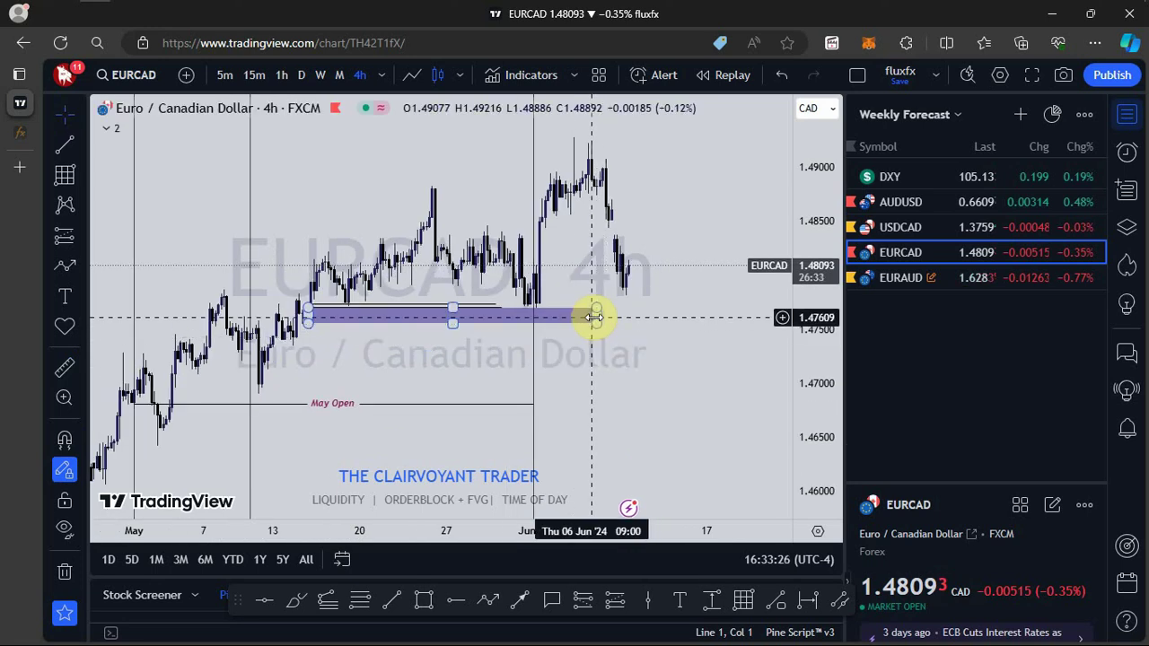
pyautogui.moveTo(596, 316); pyautogui.dragTo(755, 318)
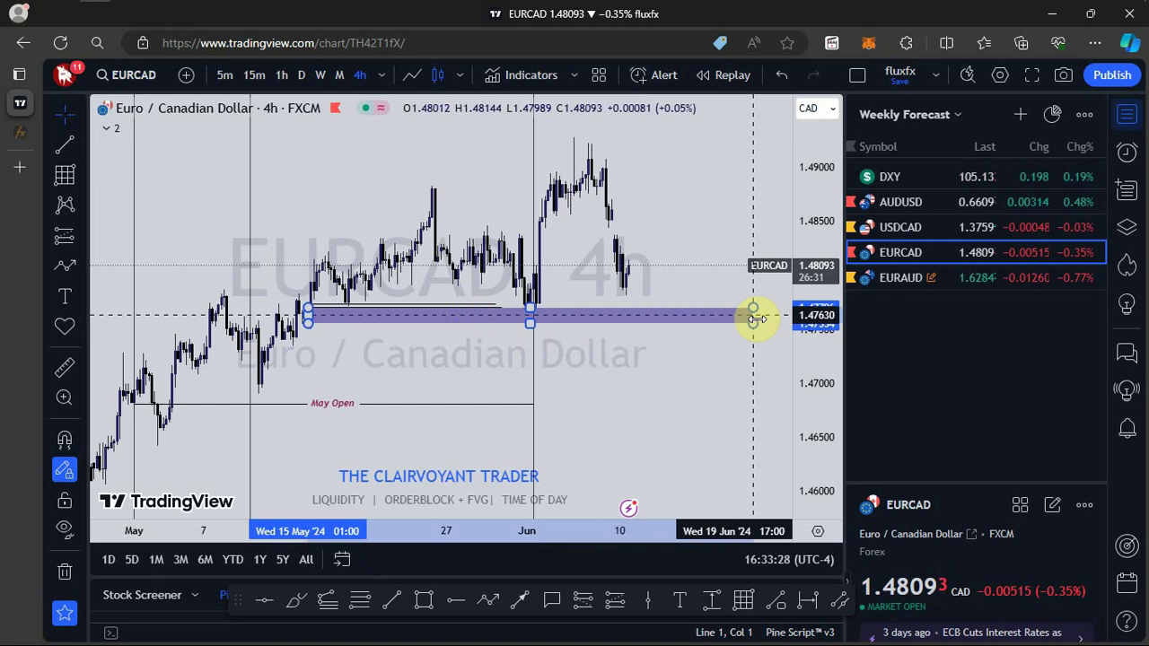
pyautogui.click(685, 333)
pyautogui.scroll(3, 685, 333)
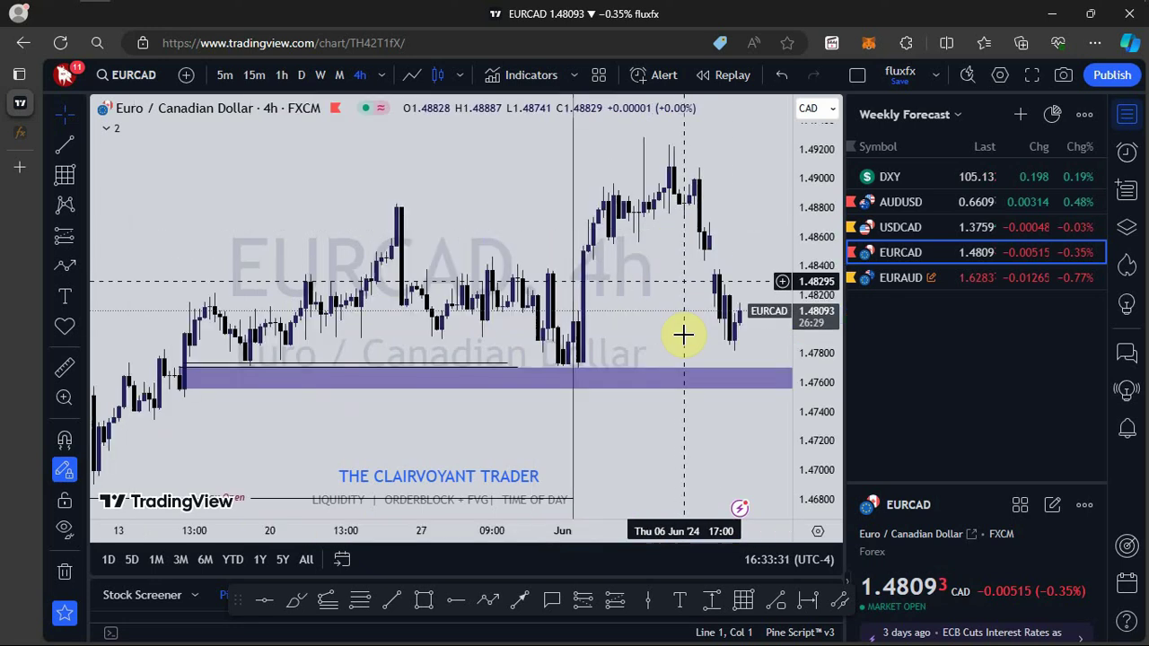
pyautogui.moveTo(656, 328); pyautogui.dragTo(688, 329)
pyautogui.scroll(-3, 628, 382)
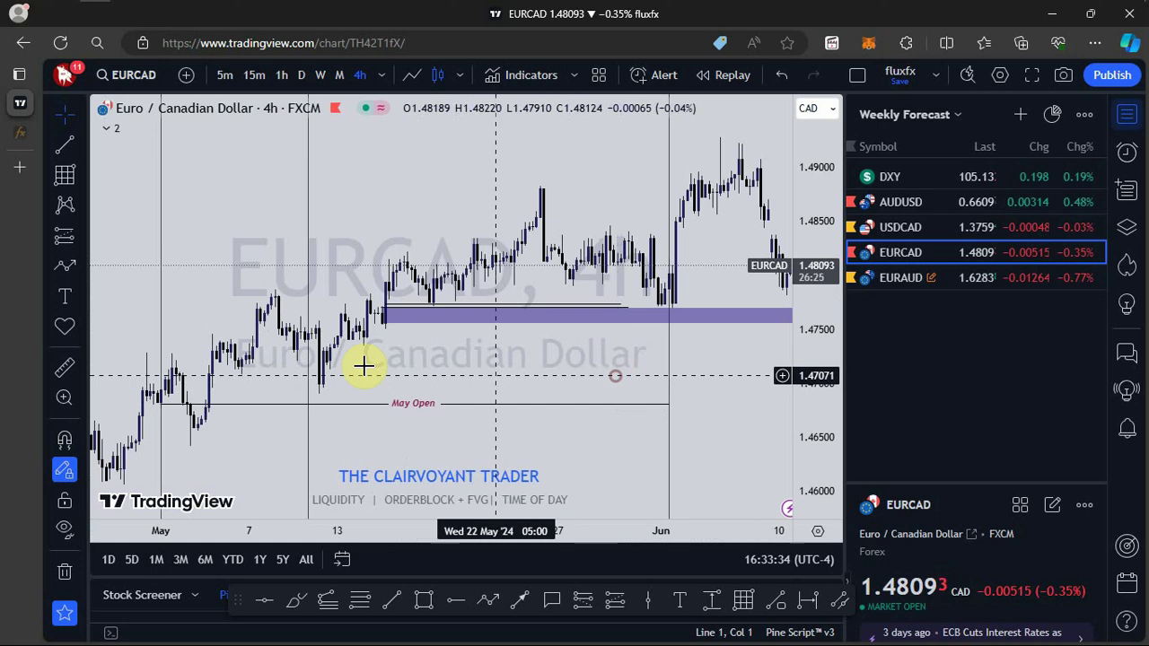
pyautogui.scroll(2, 295, 355)
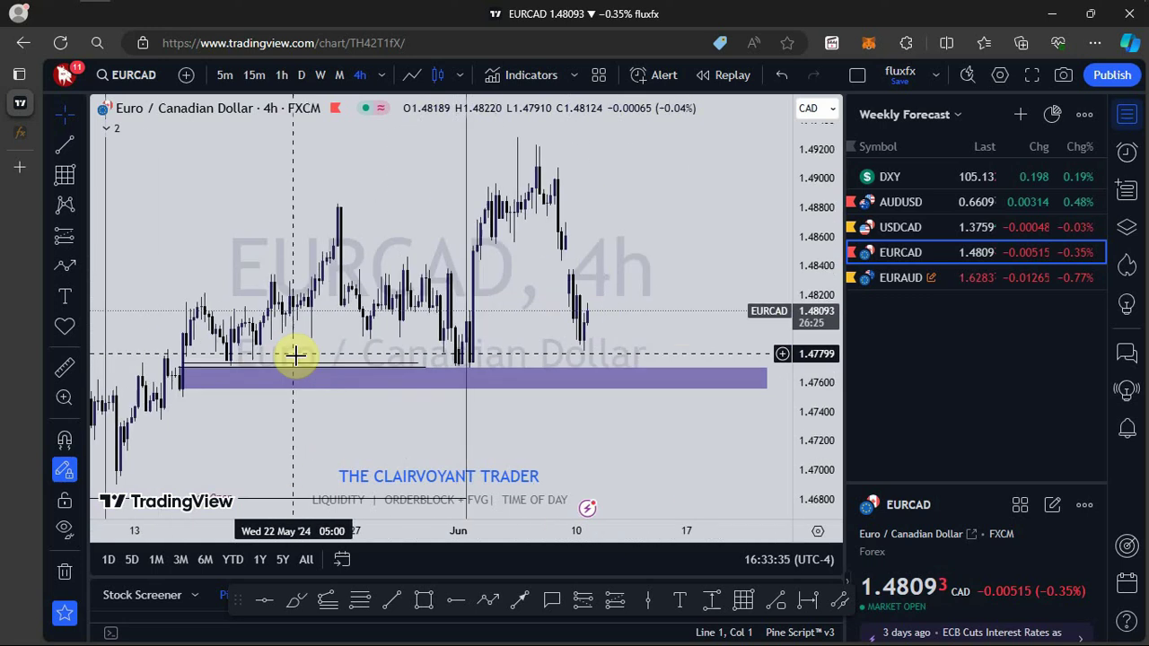
pyautogui.click(488, 600)
pyautogui.click(602, 436)
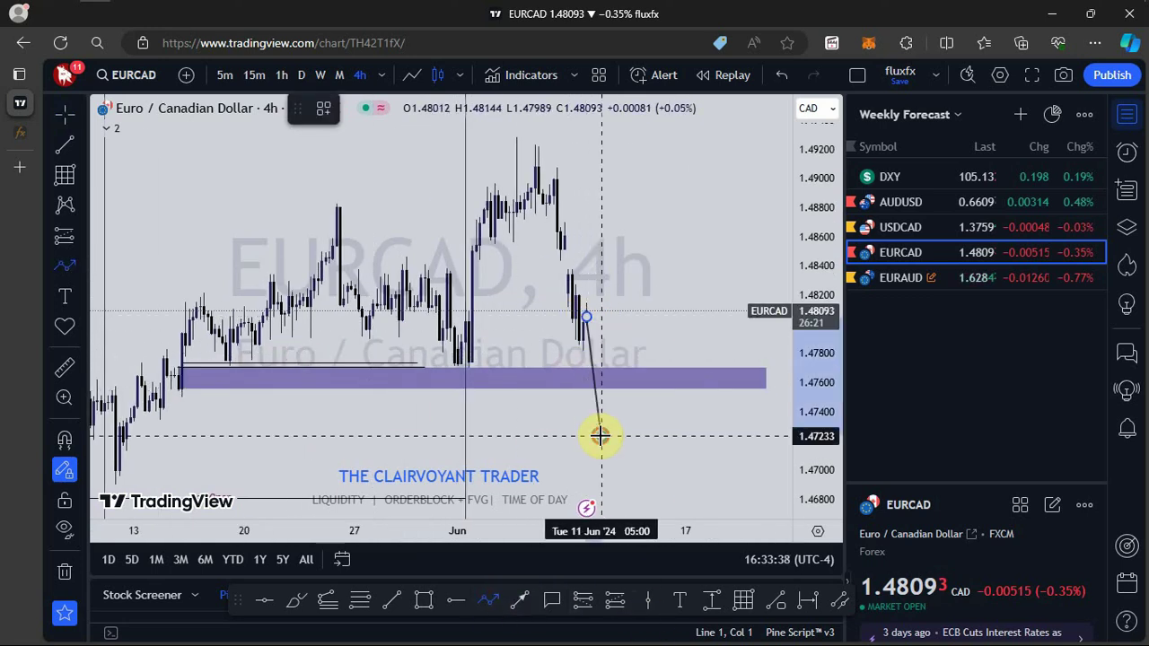
pyautogui.click(615, 373)
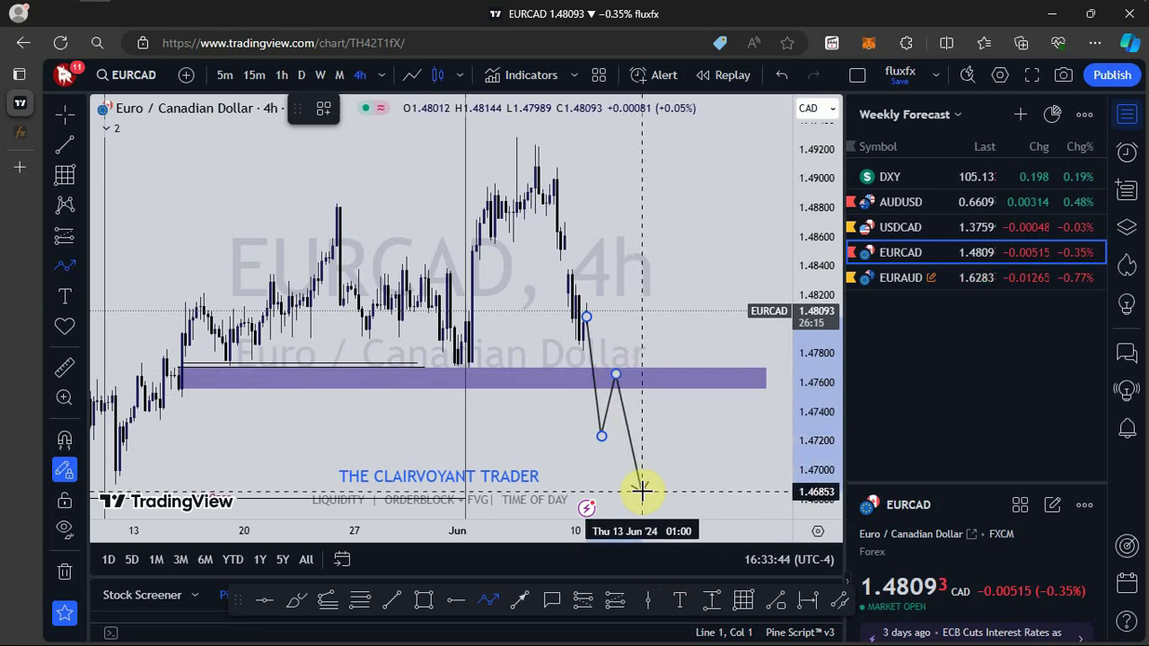
pyautogui.press('Escape')
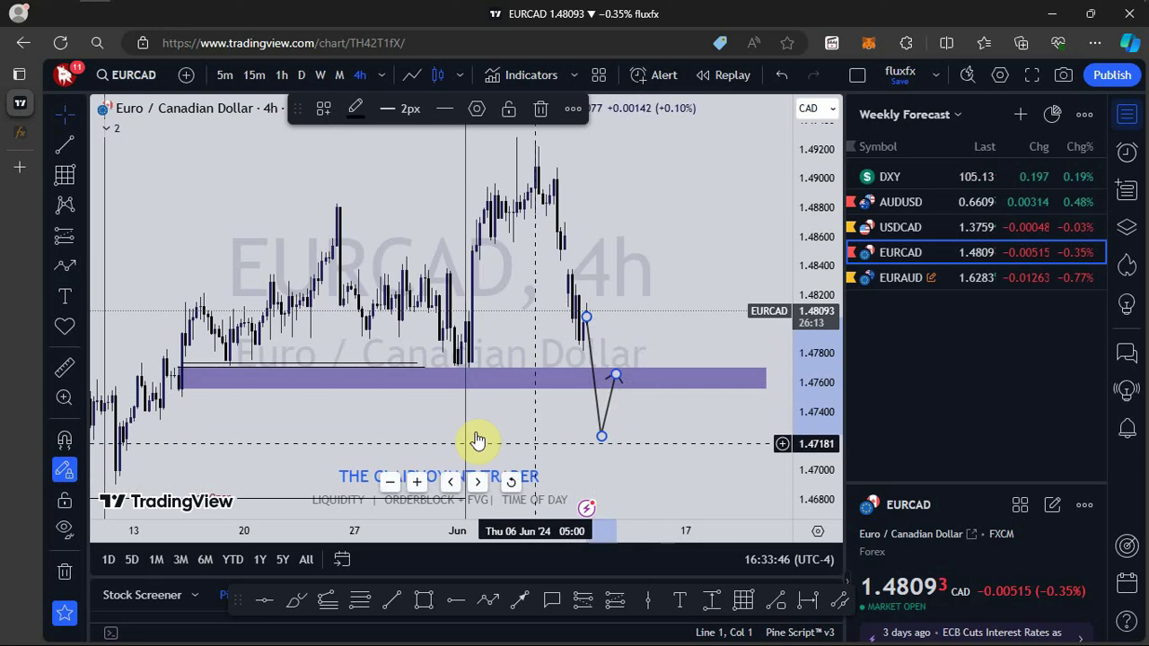
pyautogui.click(444, 377)
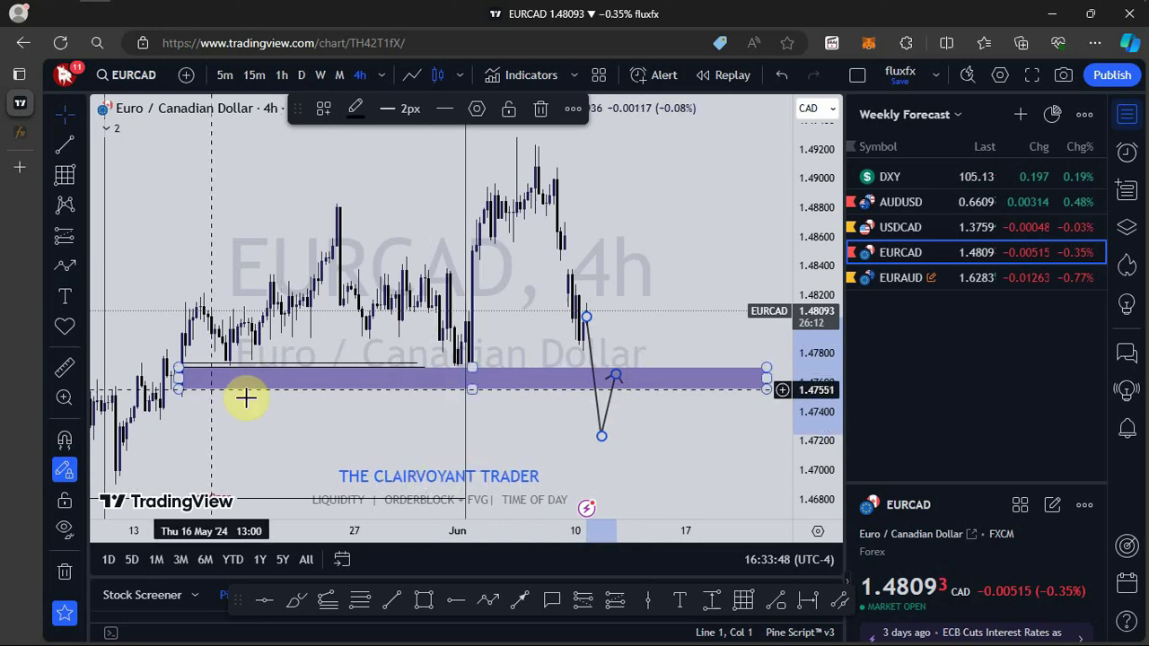
pyautogui.click(594, 364)
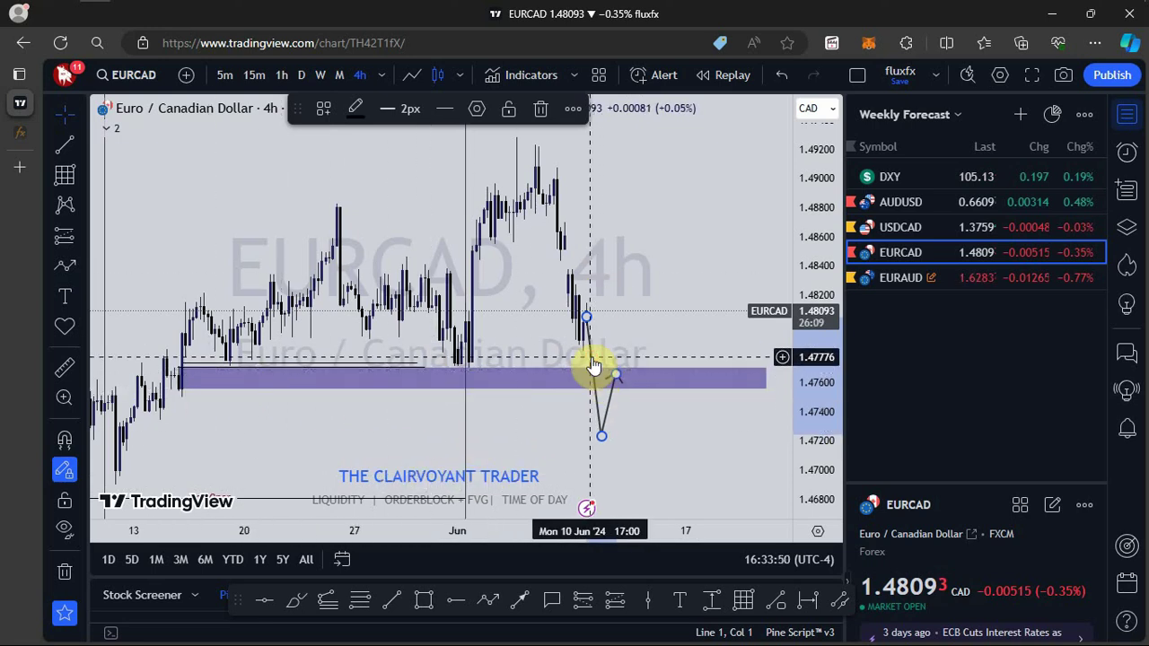
pyautogui.click(539, 110)
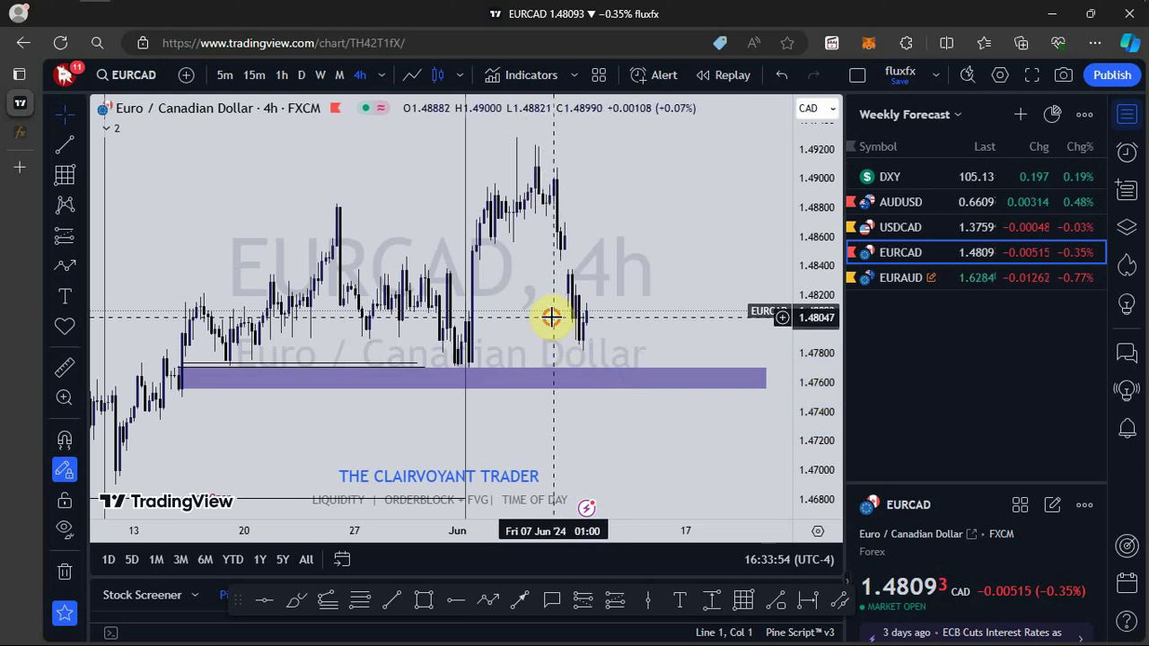
pyautogui.moveTo(551, 317); pyautogui.dragTo(418, 338)
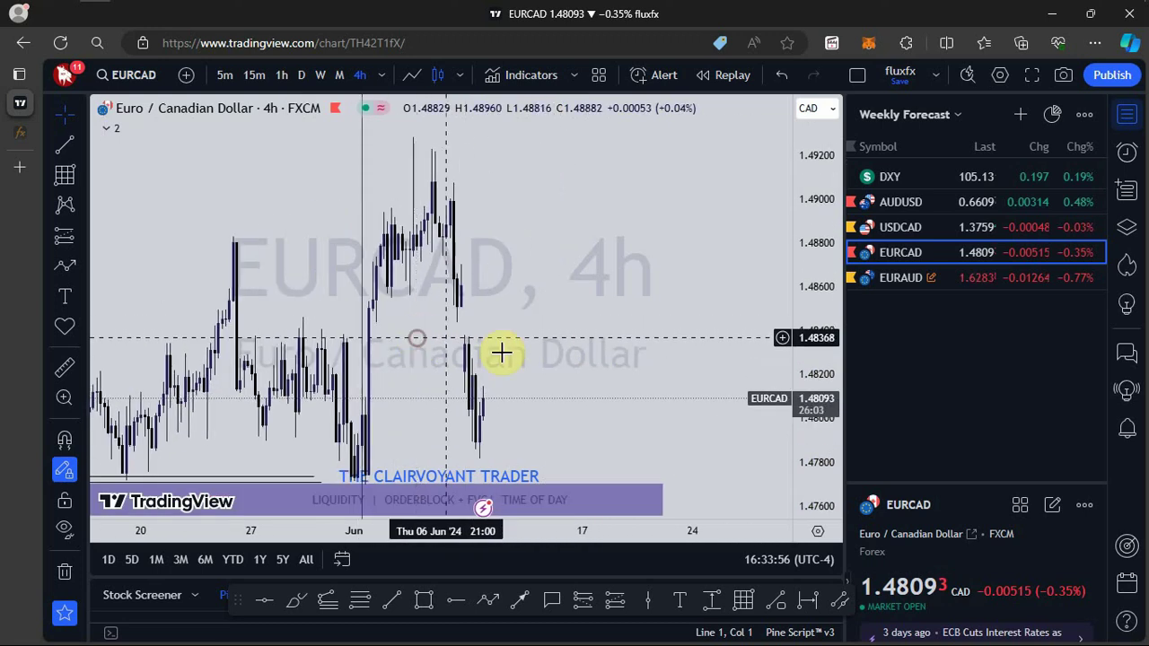
pyautogui.click(391, 600)
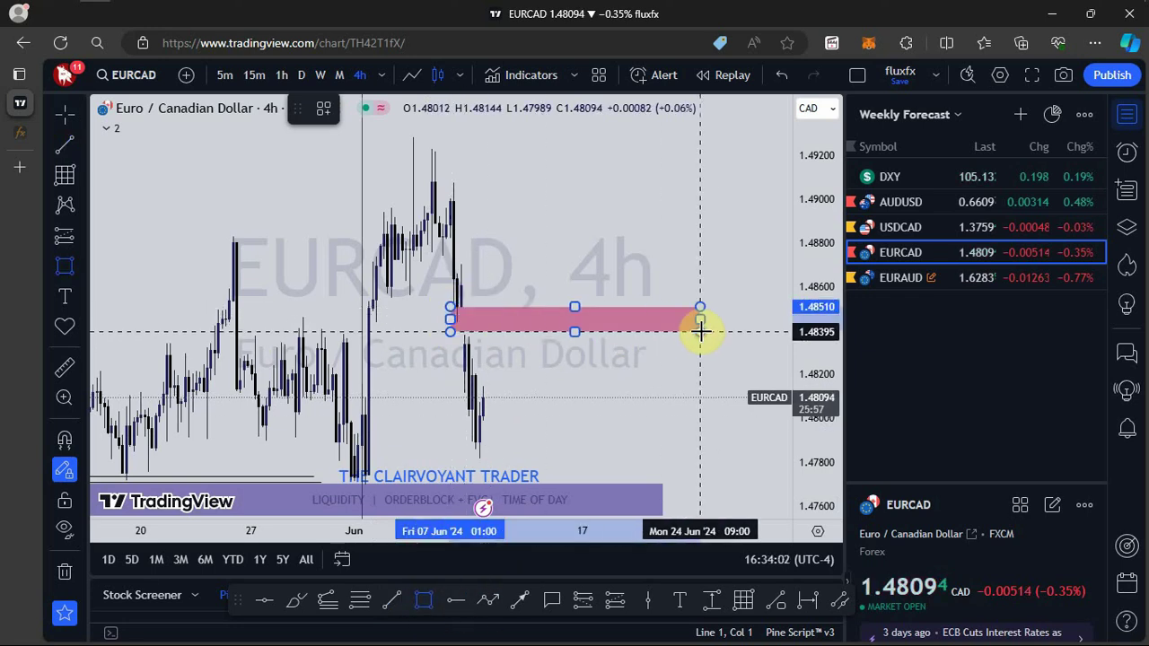
# Step: Draw the pink supply zone from 1.48376 to 1.48510 and check its settings
pyautogui.click(711, 336)
pyautogui.click(629, 252)
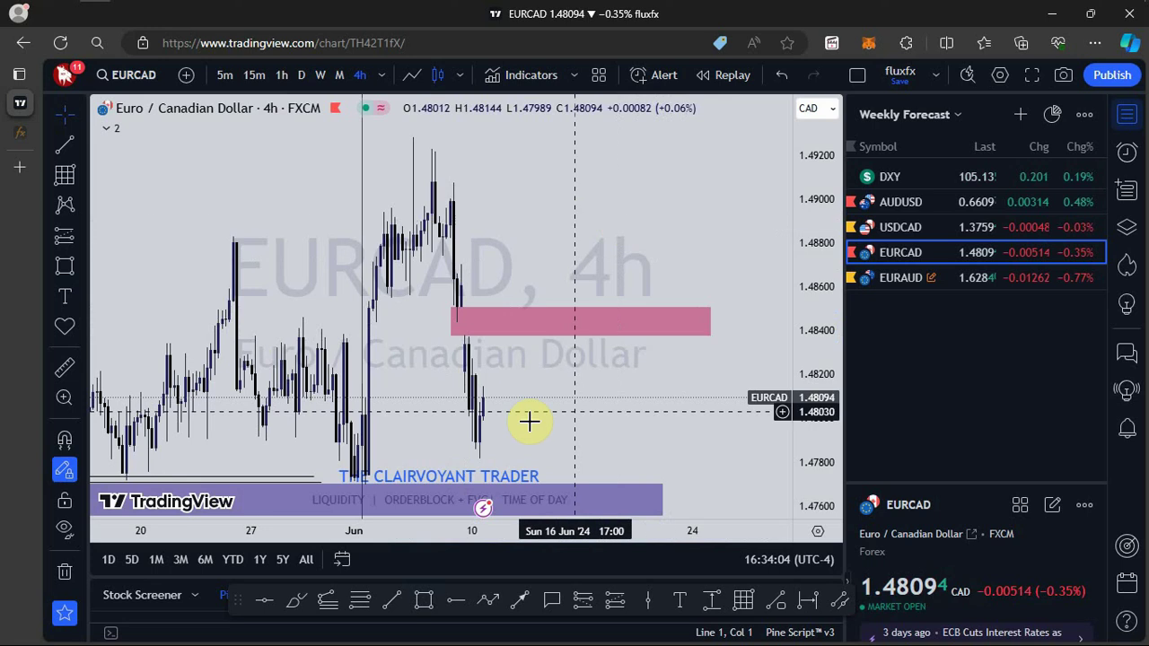
pyautogui.click(597, 332)
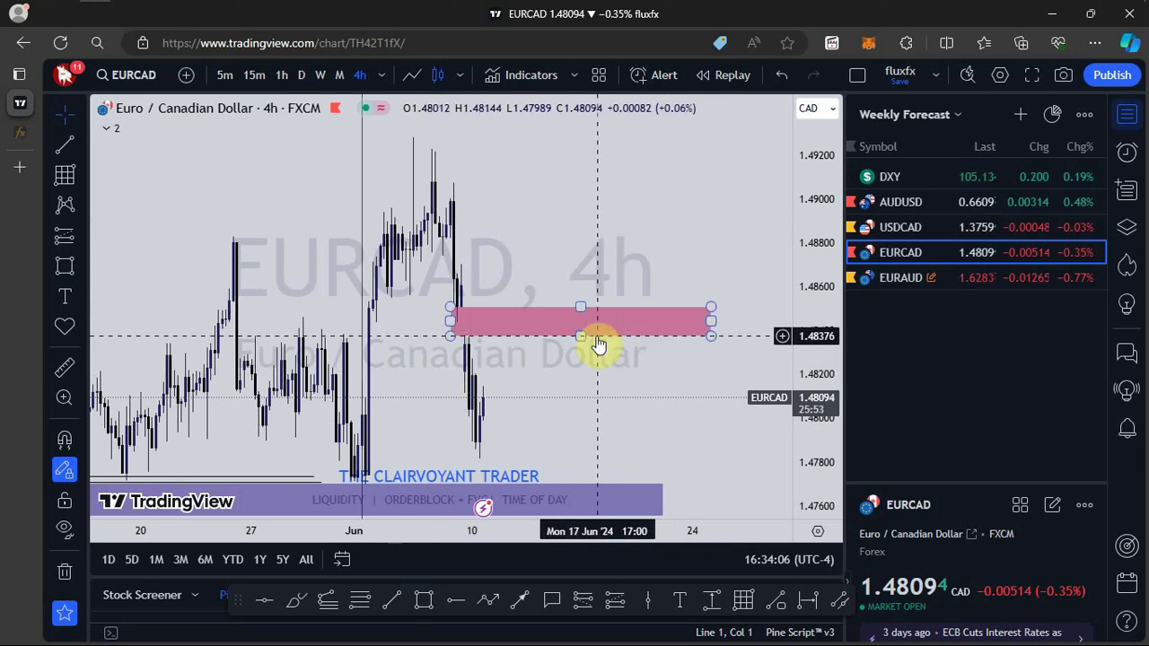
pyautogui.click(582, 336)
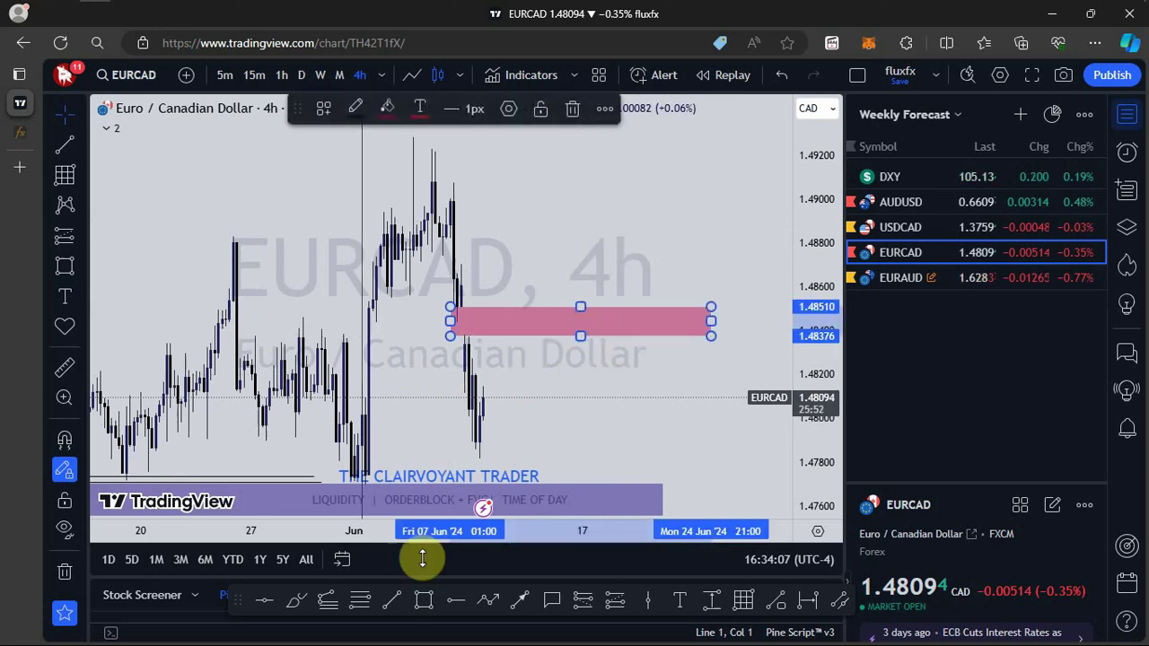
# Step: Sketch a test path rallying above the pink zone and pulling back, then delete it
pyautogui.click(492, 604)
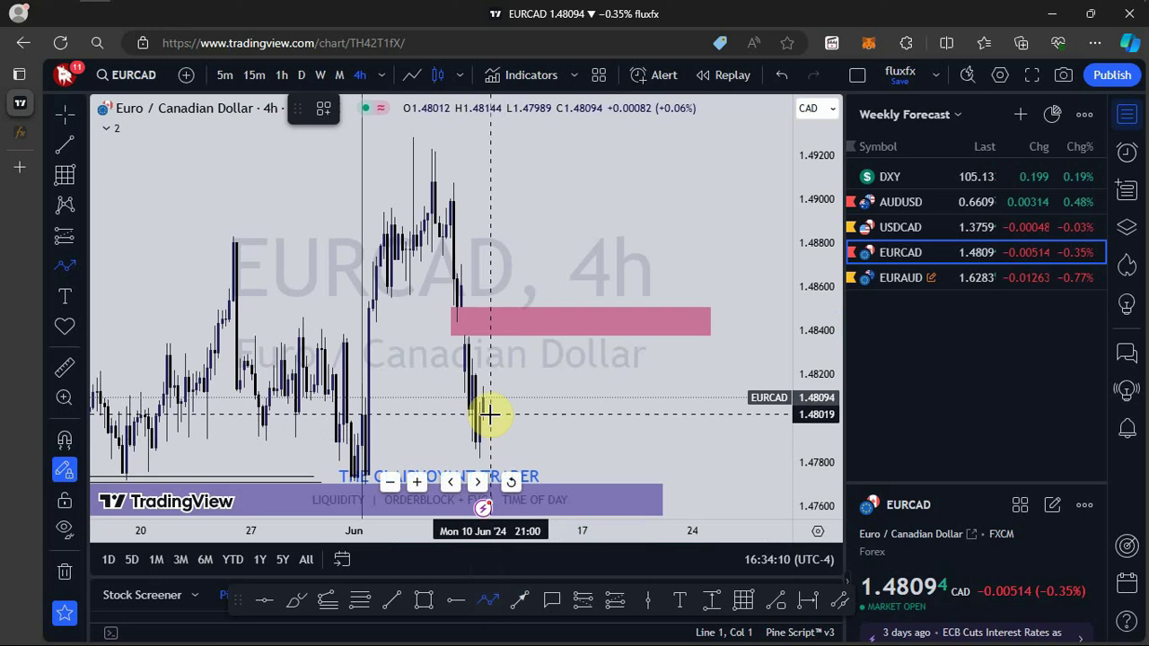
pyautogui.click(484, 411)
pyautogui.click(516, 222)
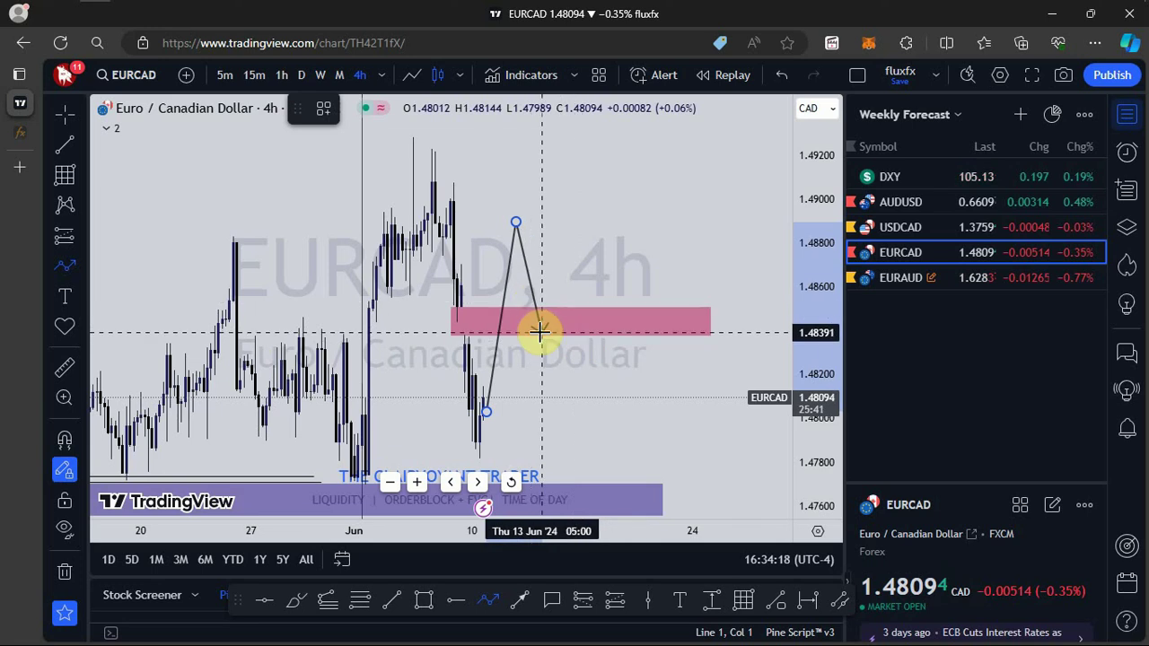
pyautogui.click(540, 332)
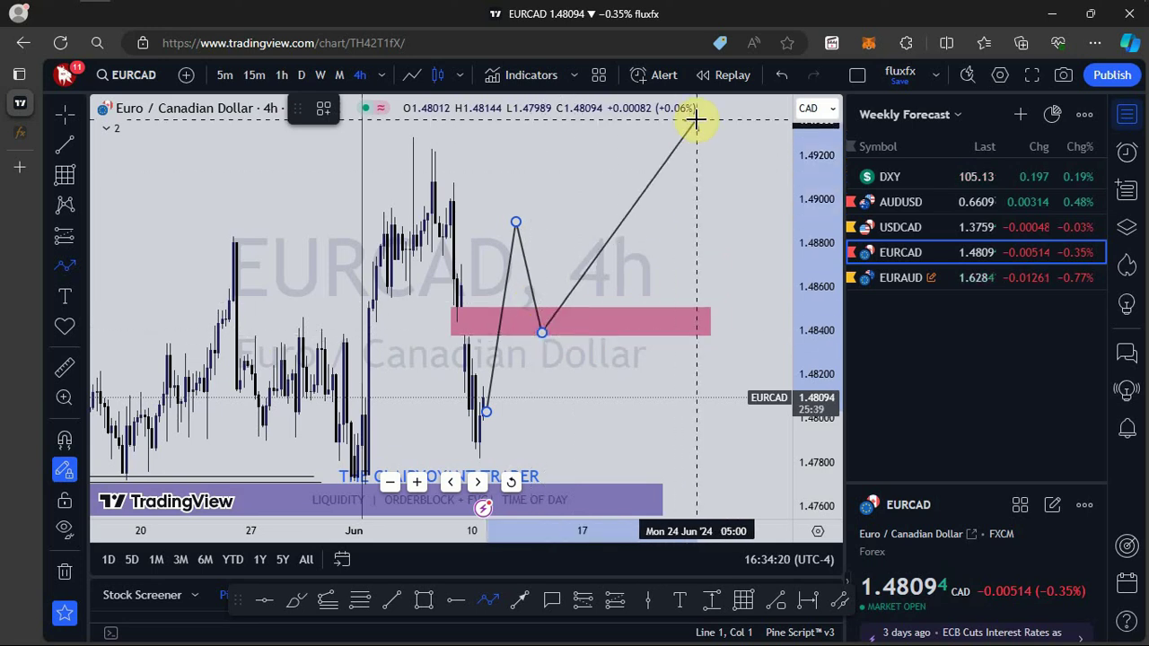
pyautogui.press('Escape')
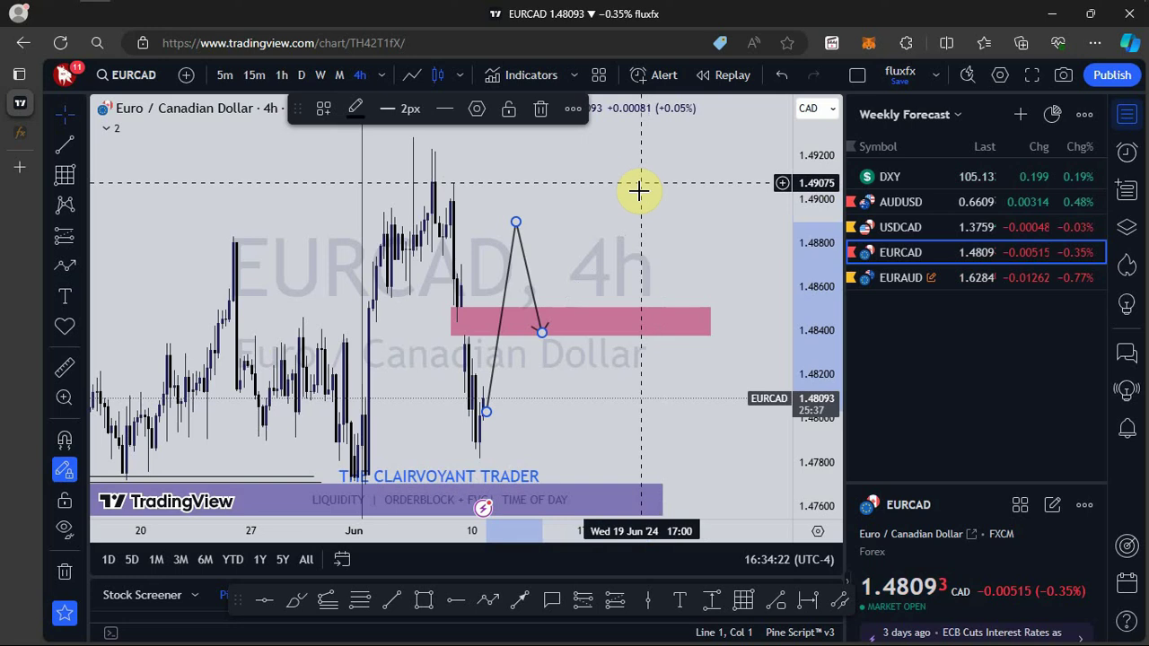
pyautogui.click(539, 111)
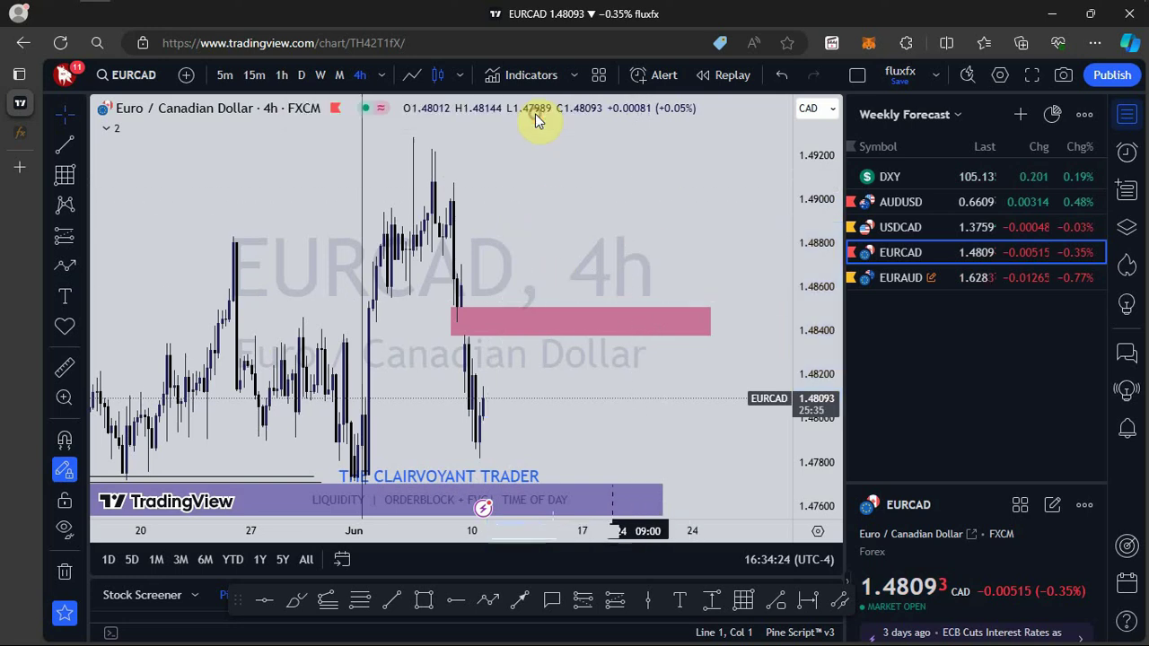
# Step: Switch EURCAD to 1-hour, sketch a rally-and-pullback path, then delete it
pyautogui.write('1H')
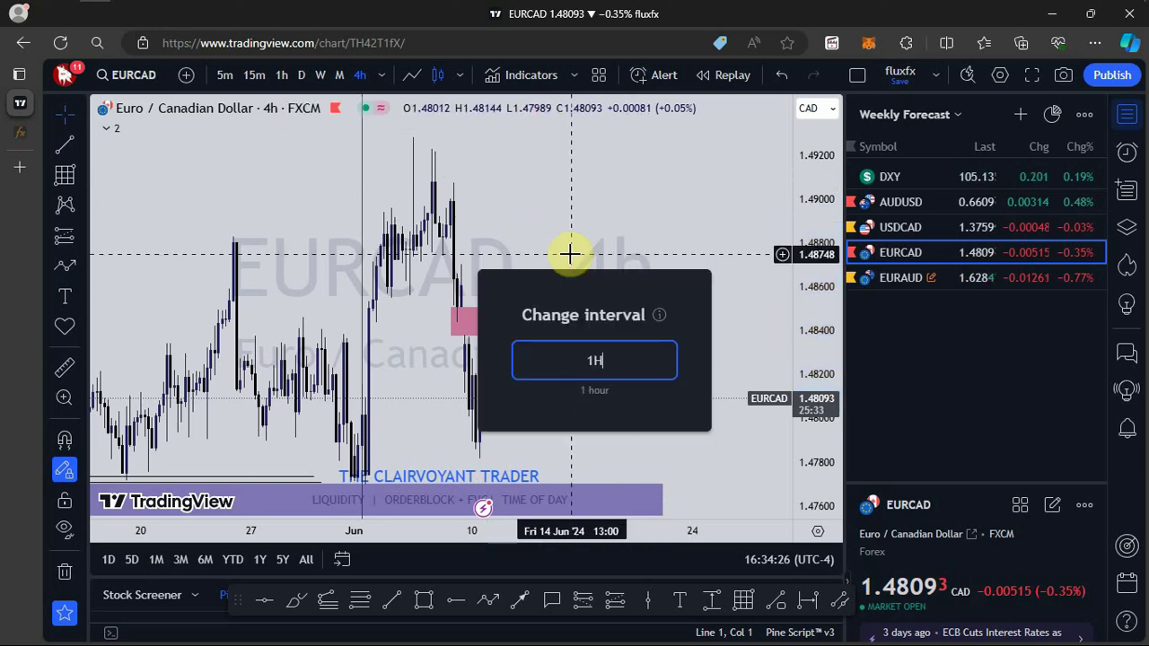
pyautogui.press('Return')
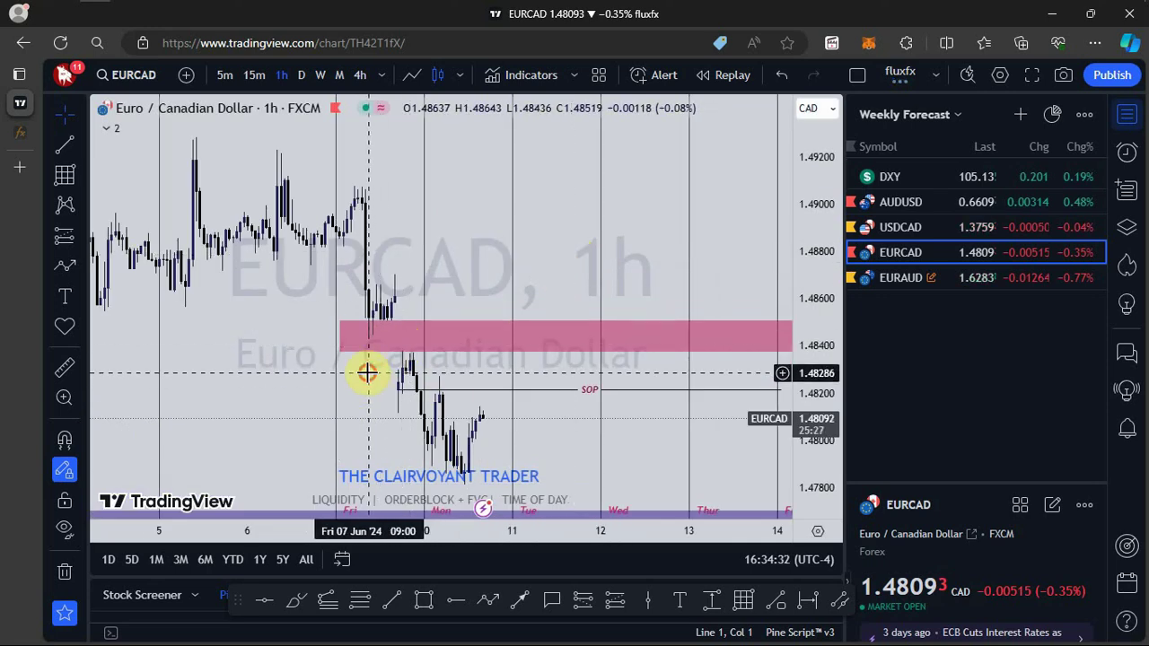
pyautogui.moveTo(342, 377); pyautogui.dragTo(297, 377)
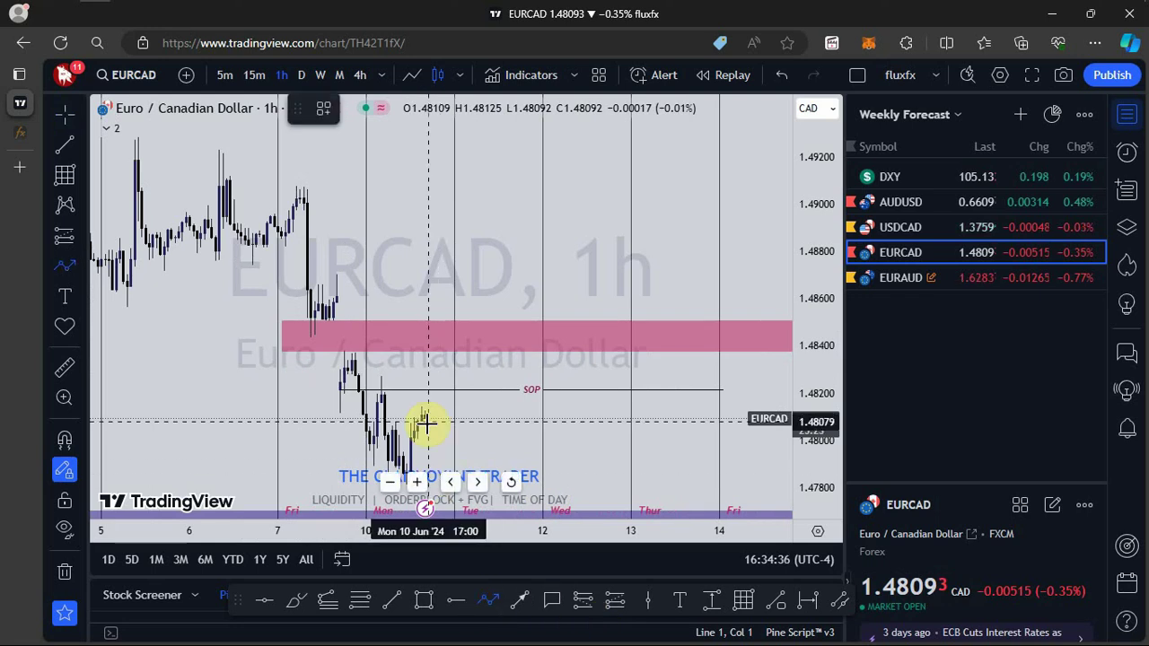
pyautogui.moveTo(427, 420)
pyautogui.mouseDown()
pyautogui.moveTo(432, 287)
pyautogui.moveTo(413, 354)
pyautogui.moveTo(432, 252)
pyautogui.mouseUp()
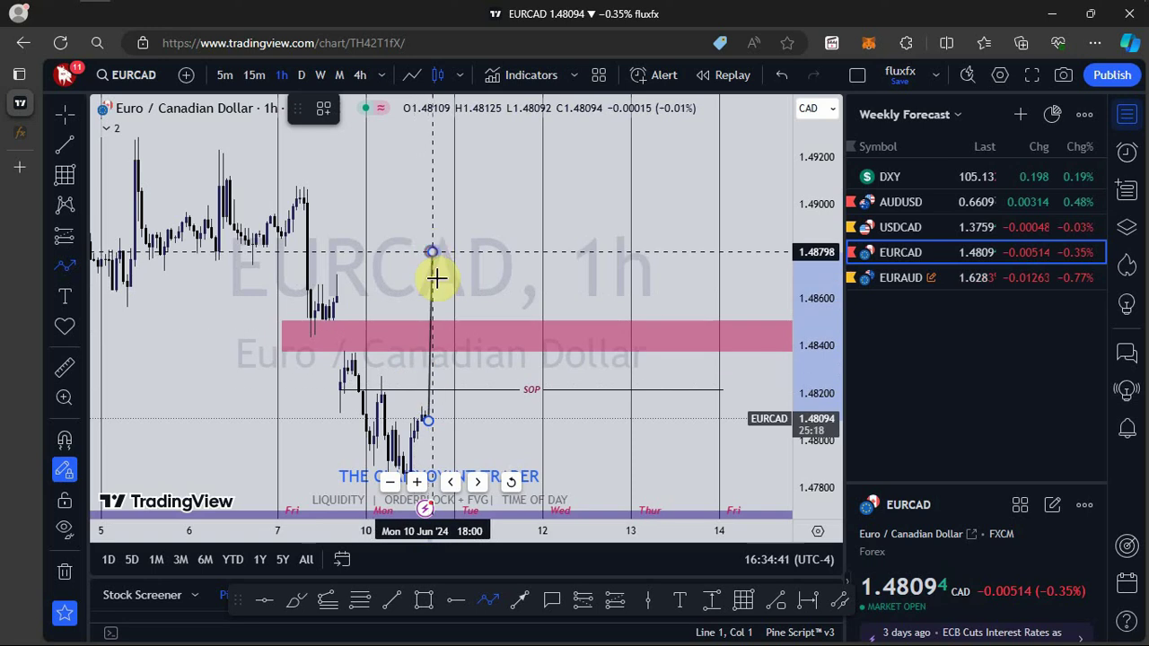
pyautogui.click(461, 356)
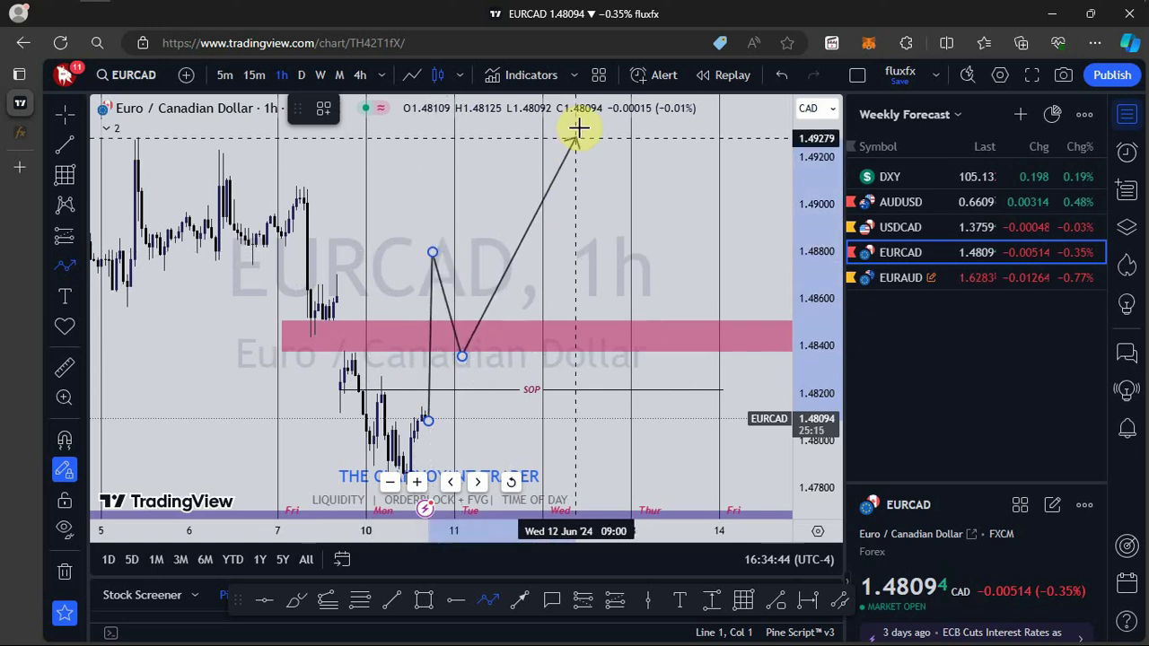
pyautogui.press('Escape')
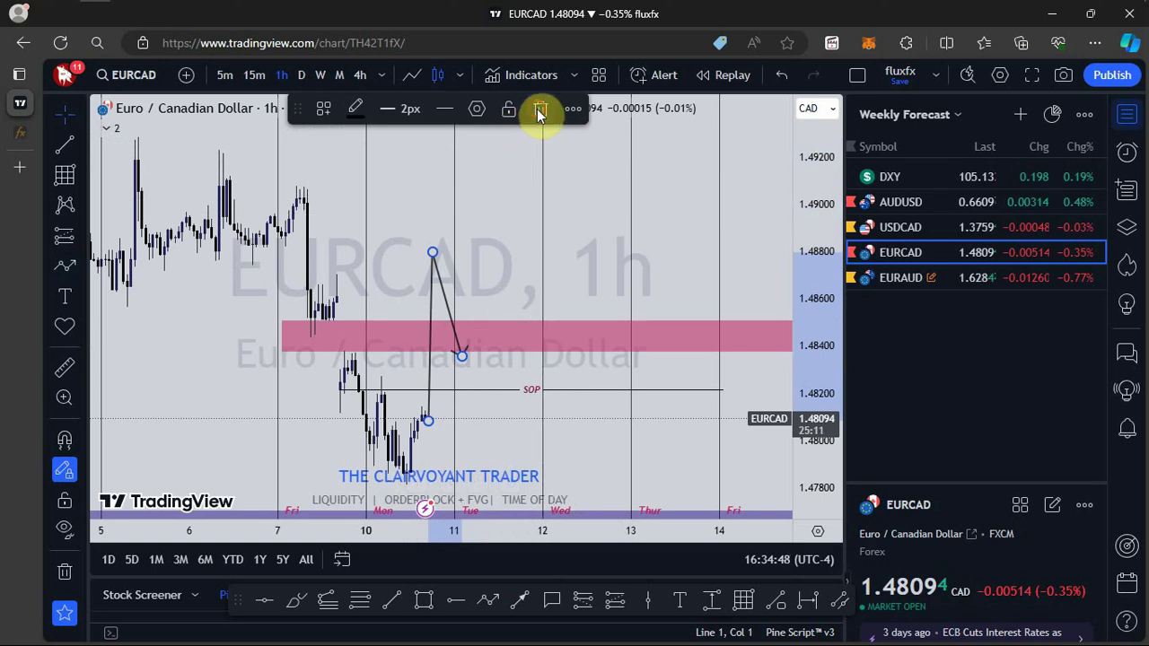
pyautogui.click(539, 111)
# Step: Zoom out and return EURCAD to the 4-hour interval
pyautogui.scroll(-3, 516, 260)
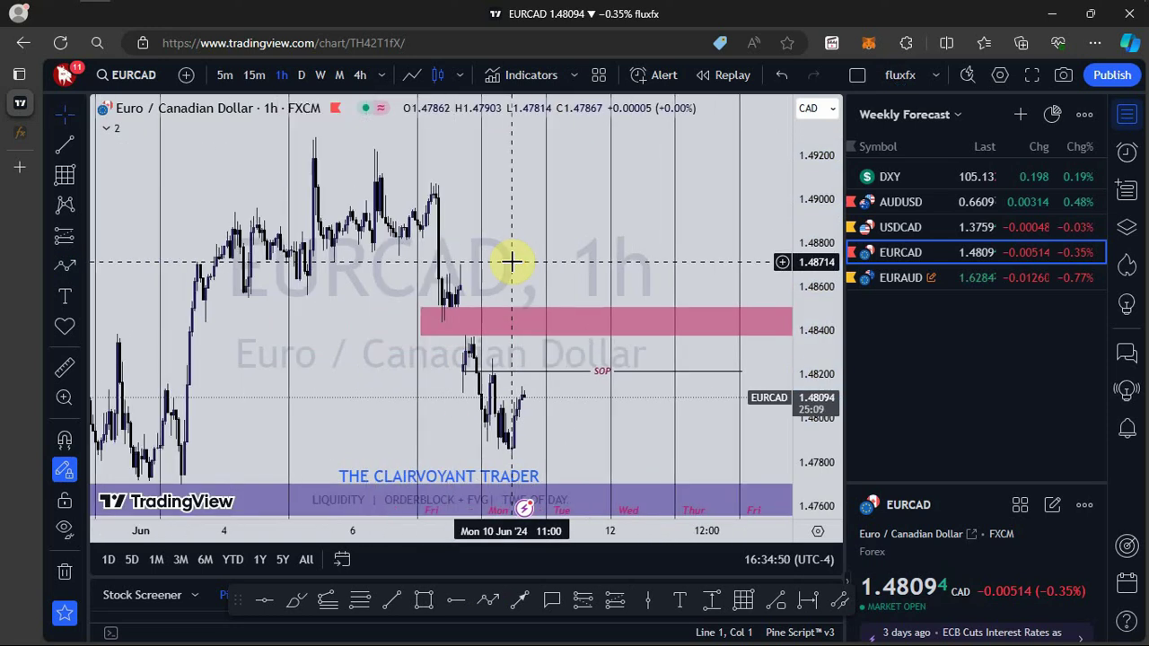
pyautogui.scroll(-5, 512, 262)
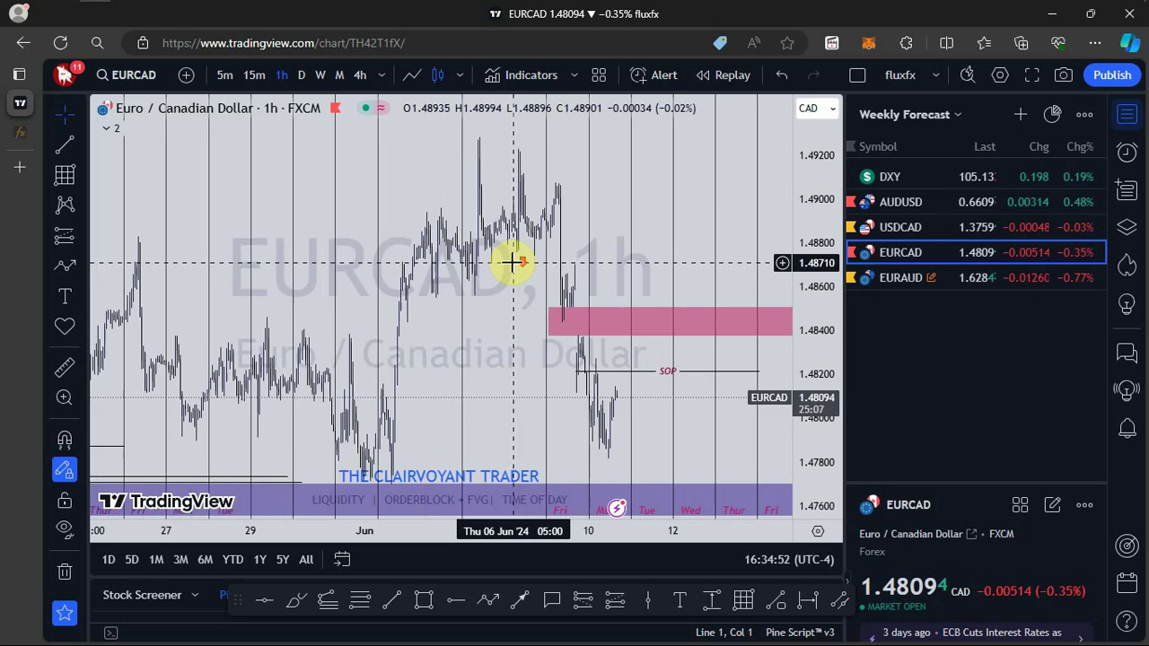
pyautogui.scroll(-5, 511, 263)
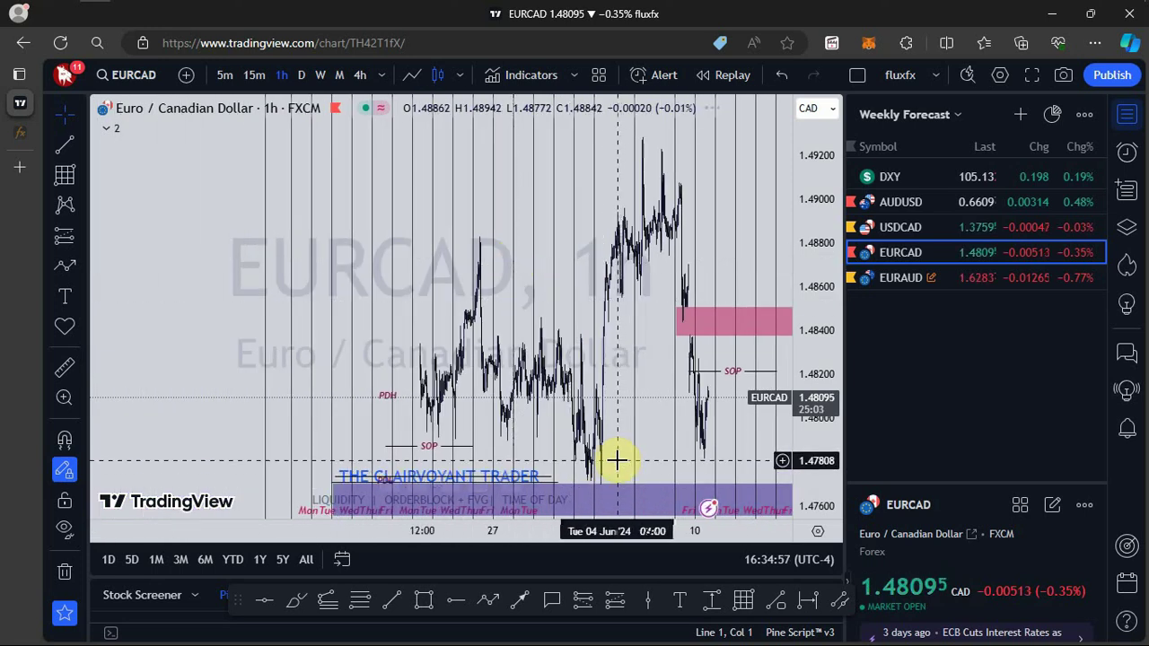
pyautogui.write('4h')
pyautogui.press('Return')
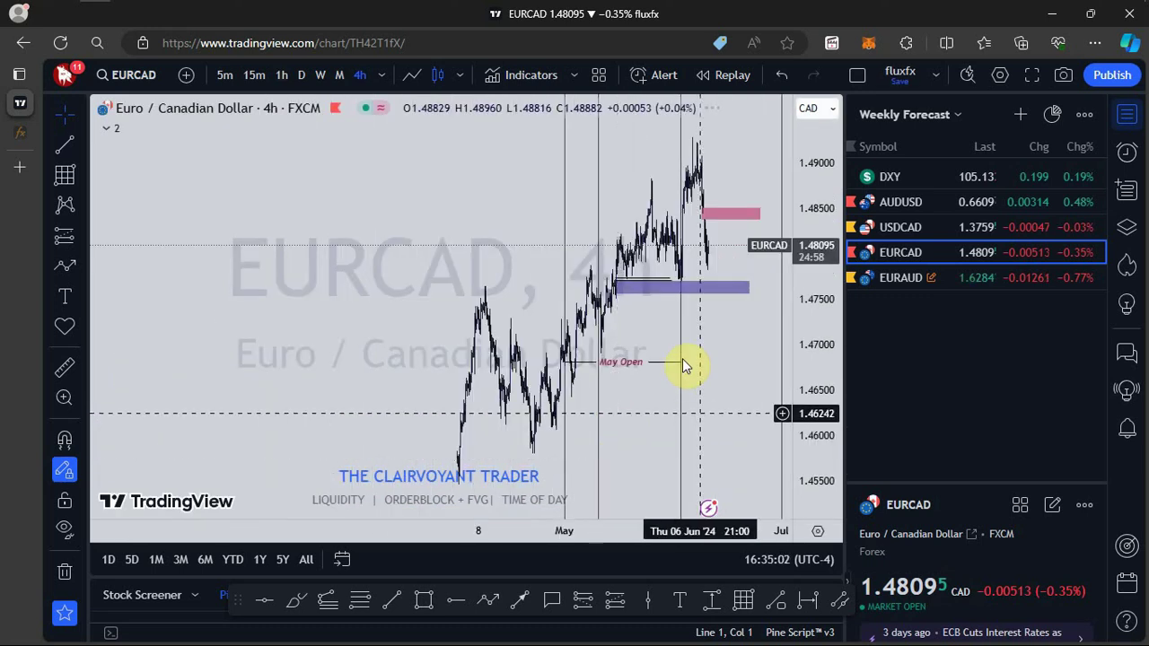
# Step: Switch EURCAD to the 1-hour interval and adjust the zoom
pyautogui.write('1h')
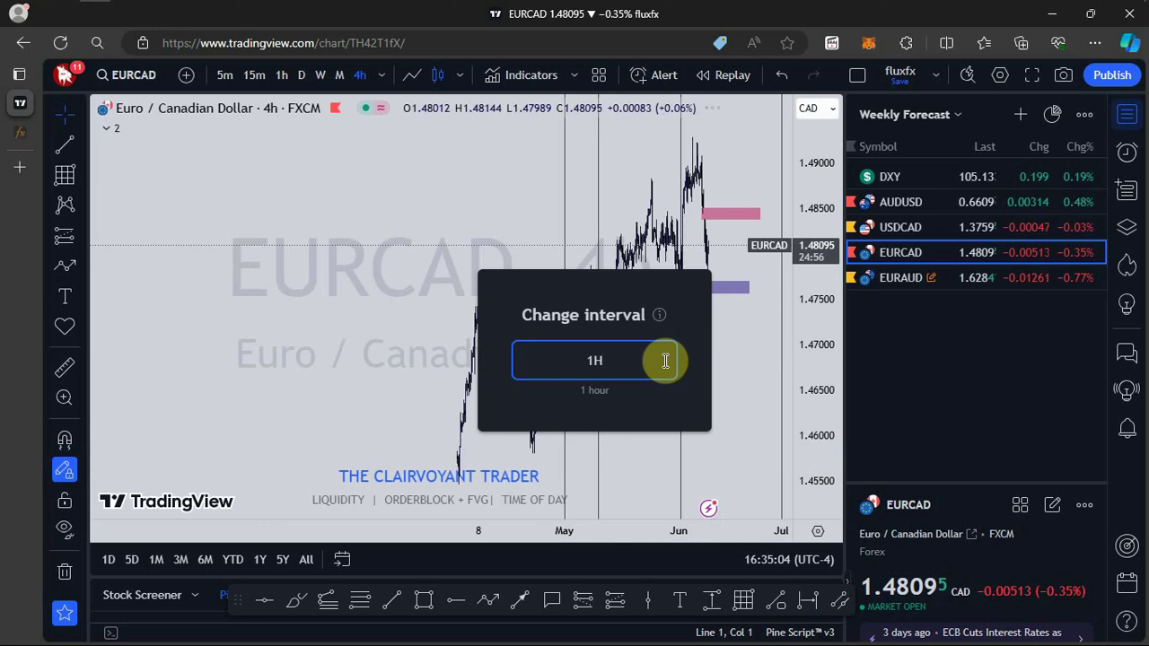
pyautogui.press('Return')
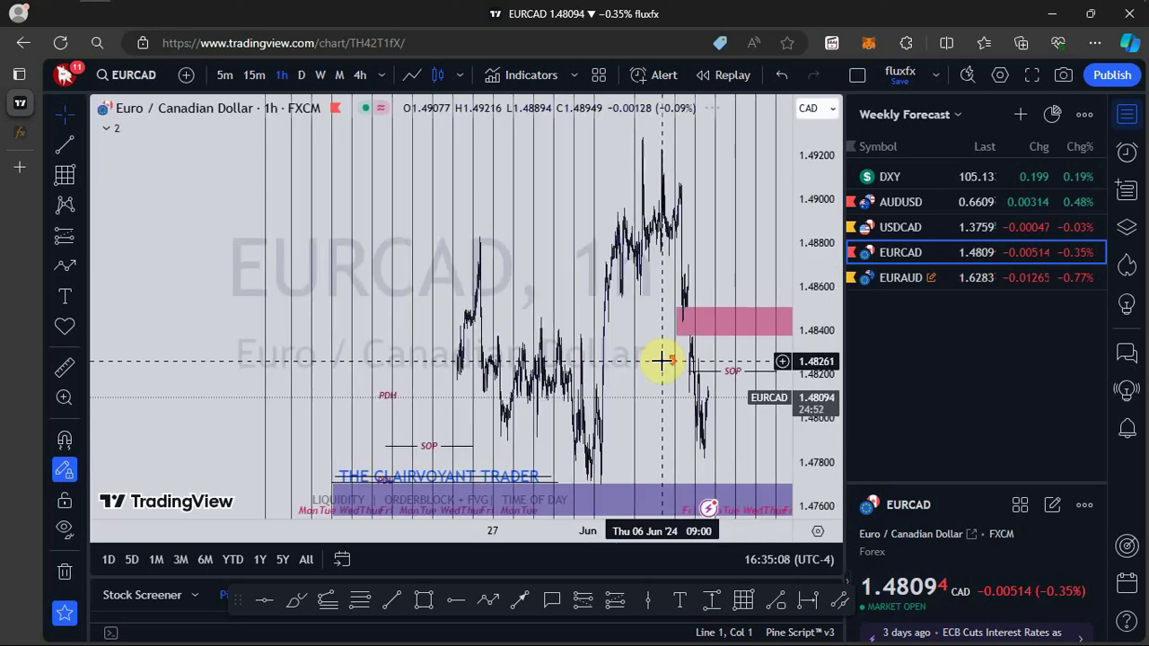
pyautogui.scroll(4, 662, 361)
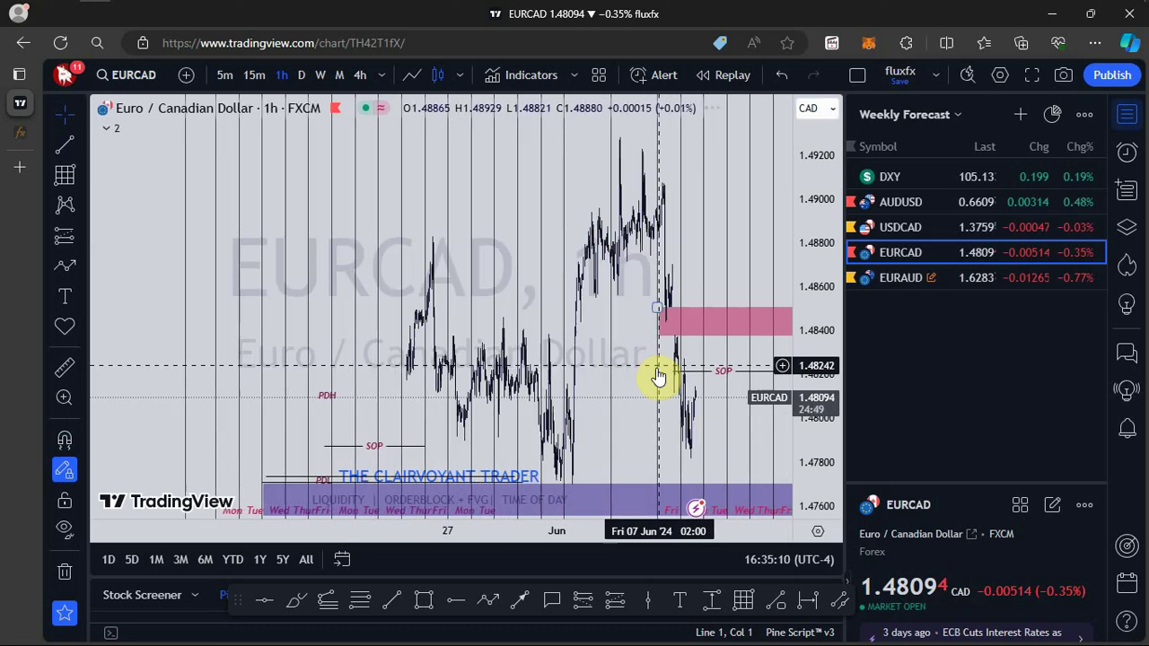
pyautogui.scroll(3, 658, 377)
pyautogui.scroll(2, 538, 420)
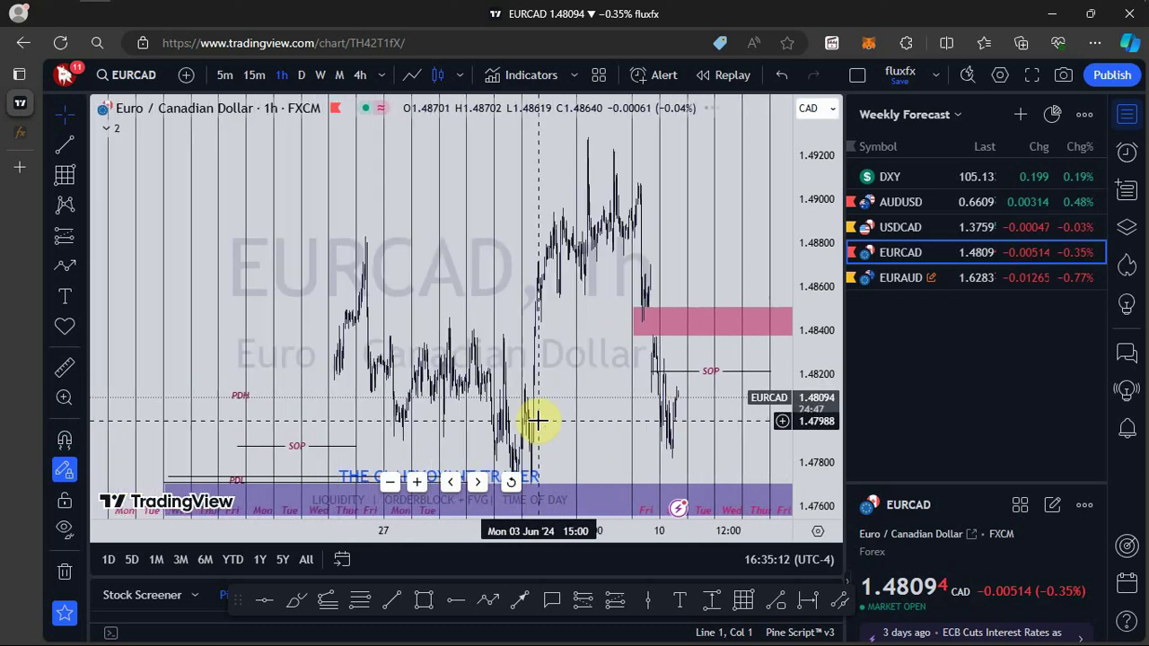
pyautogui.scroll(-4, 539, 420)
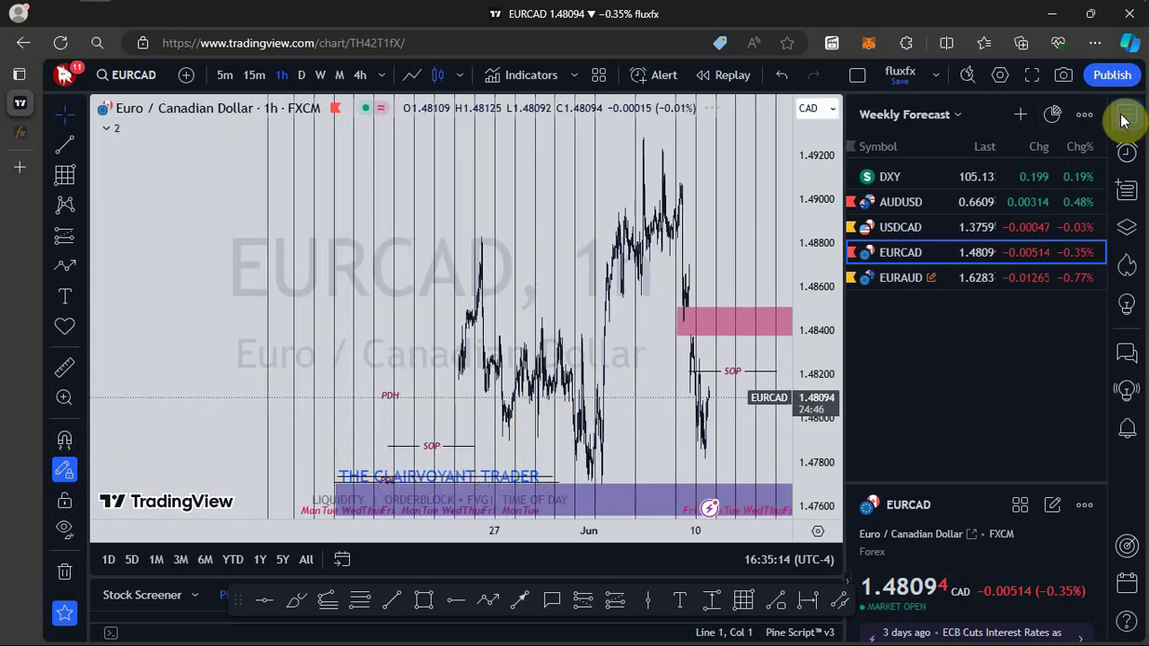
# Step: Hide the watchlist to widen the chart, reframe it, and select the purple demand zone
pyautogui.click(1127, 119)
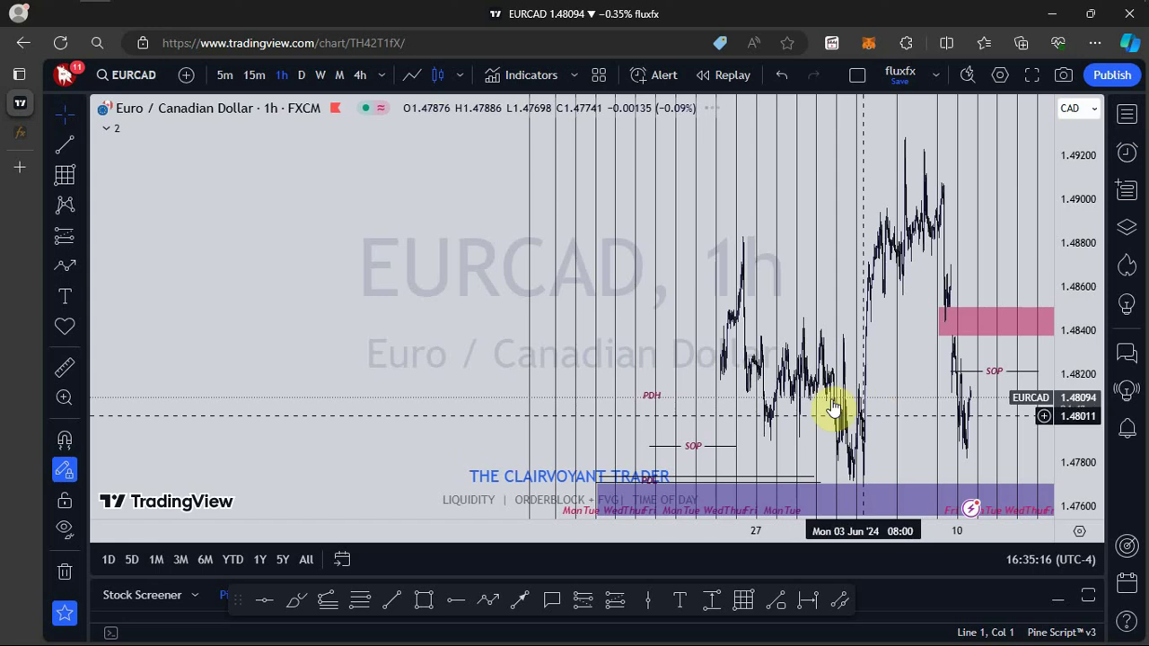
pyautogui.moveTo(642, 359); pyautogui.dragTo(383, 292)
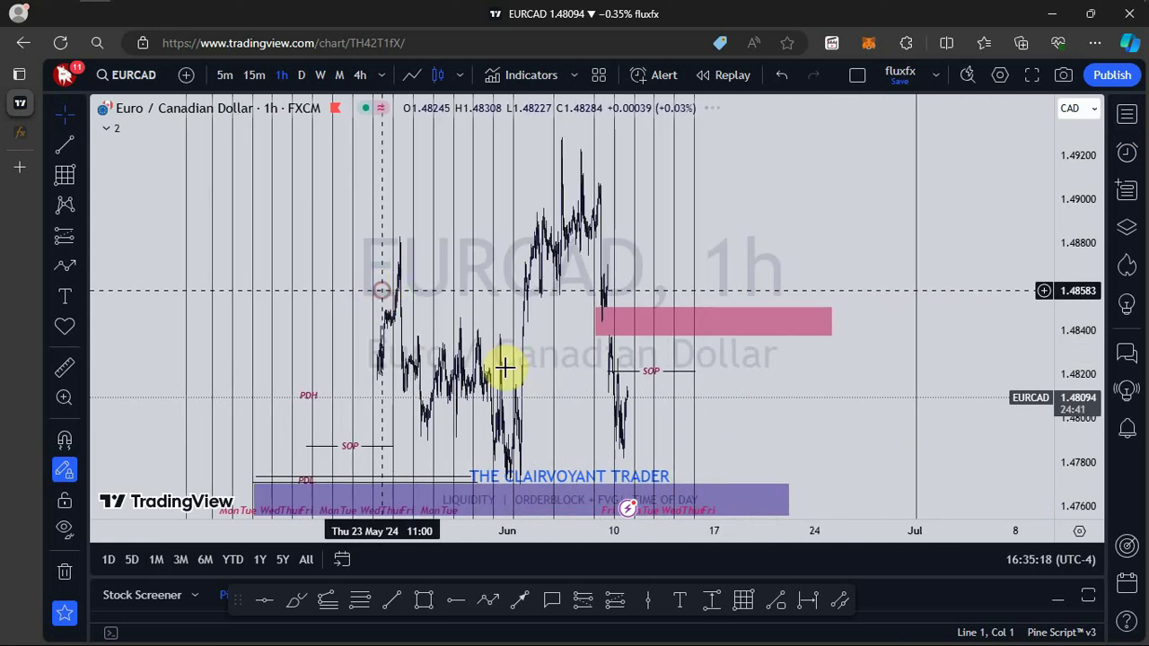
pyautogui.scroll(-5, 675, 424)
pyautogui.scroll(3, 688, 430)
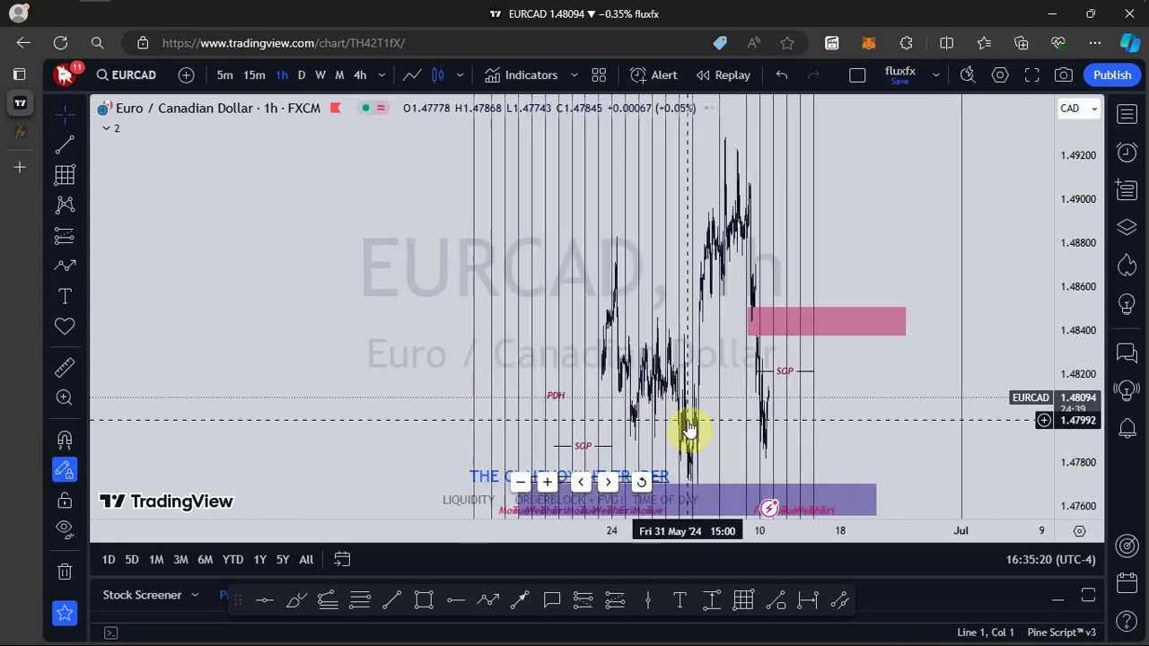
pyautogui.scroll(4, 688, 430)
pyautogui.scroll(-2, 680, 425)
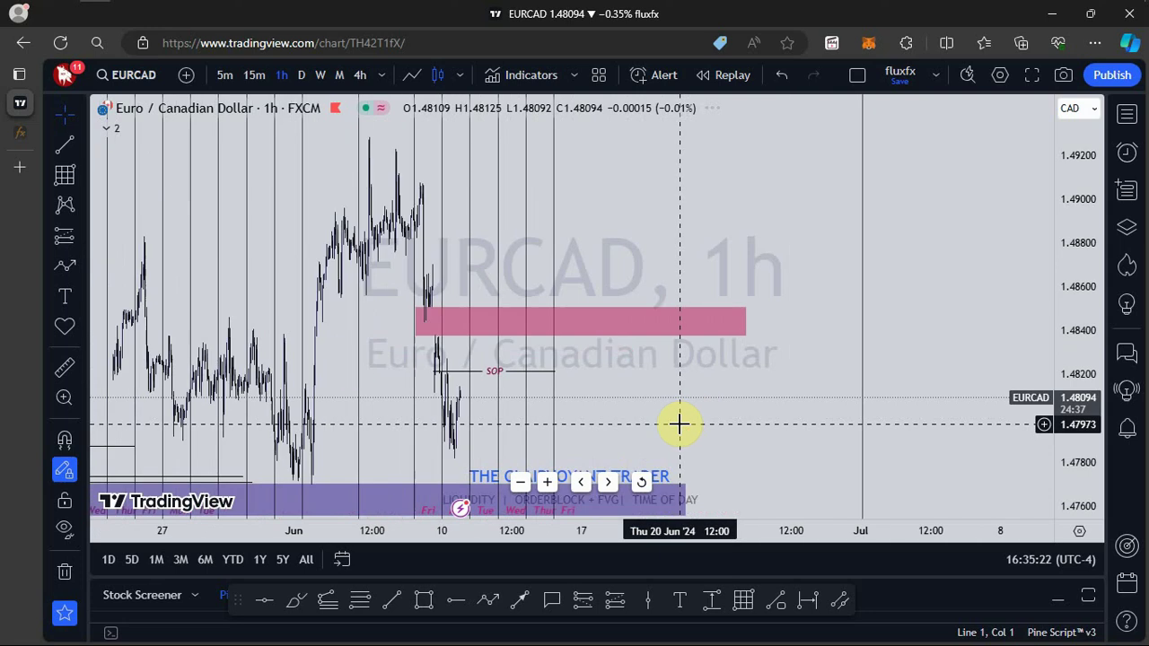
pyautogui.scroll(-4, 680, 425)
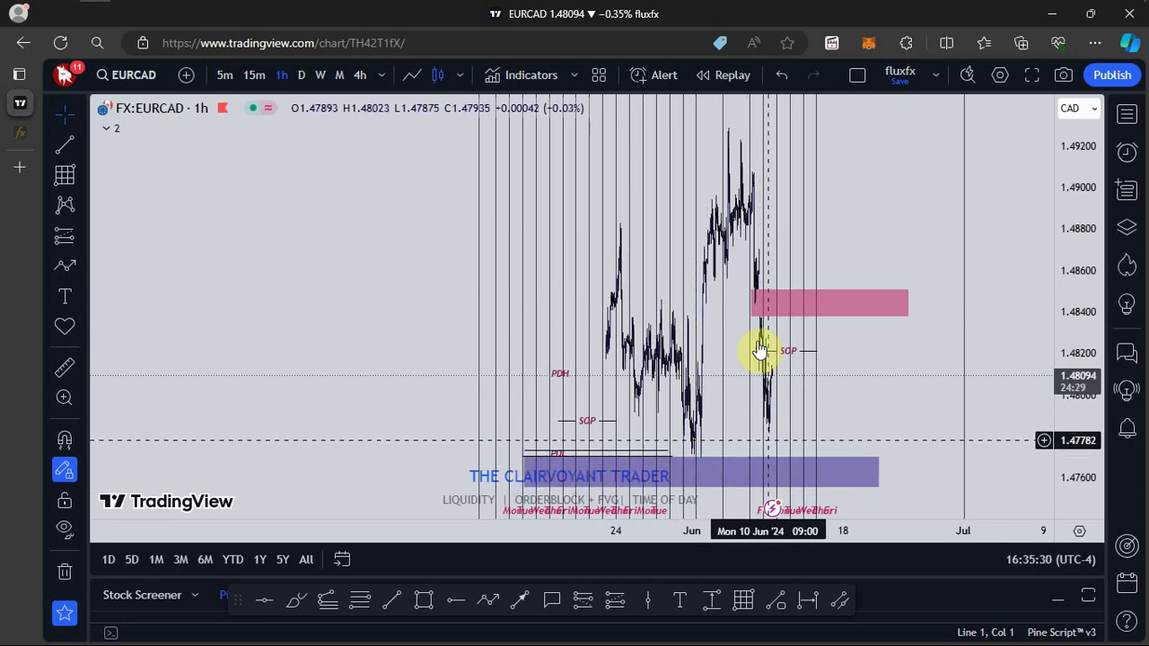
pyautogui.click(692, 467)
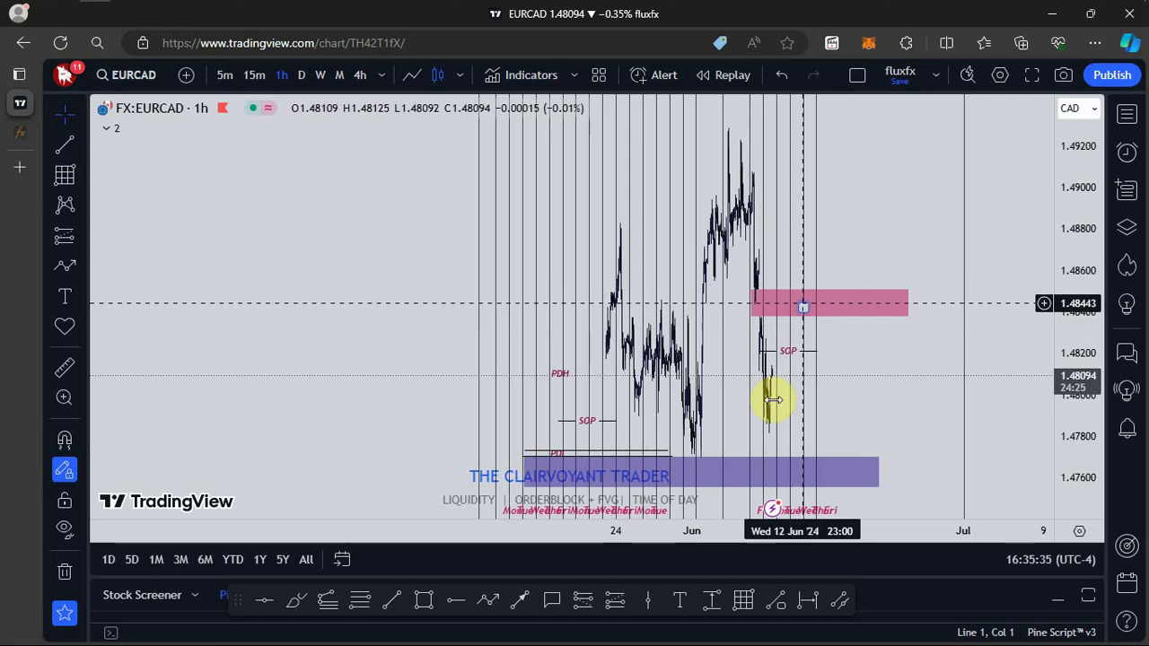
# Step: Start a projected path, then reset the chart to its normal scale
pyautogui.click(488, 600)
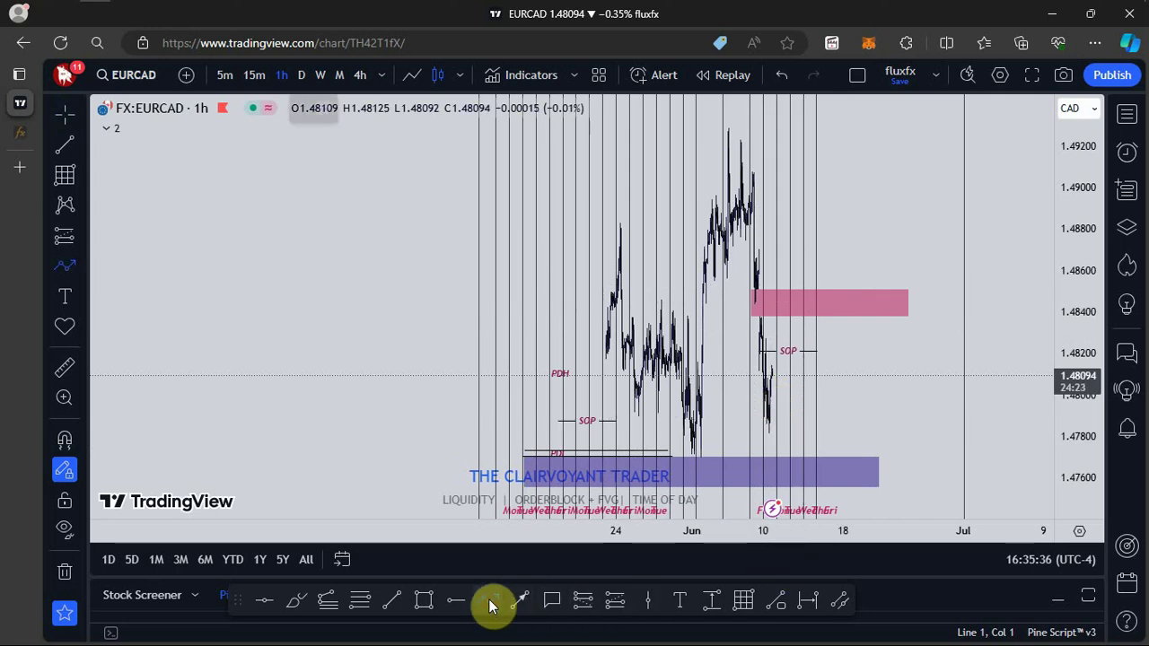
pyautogui.click(776, 368)
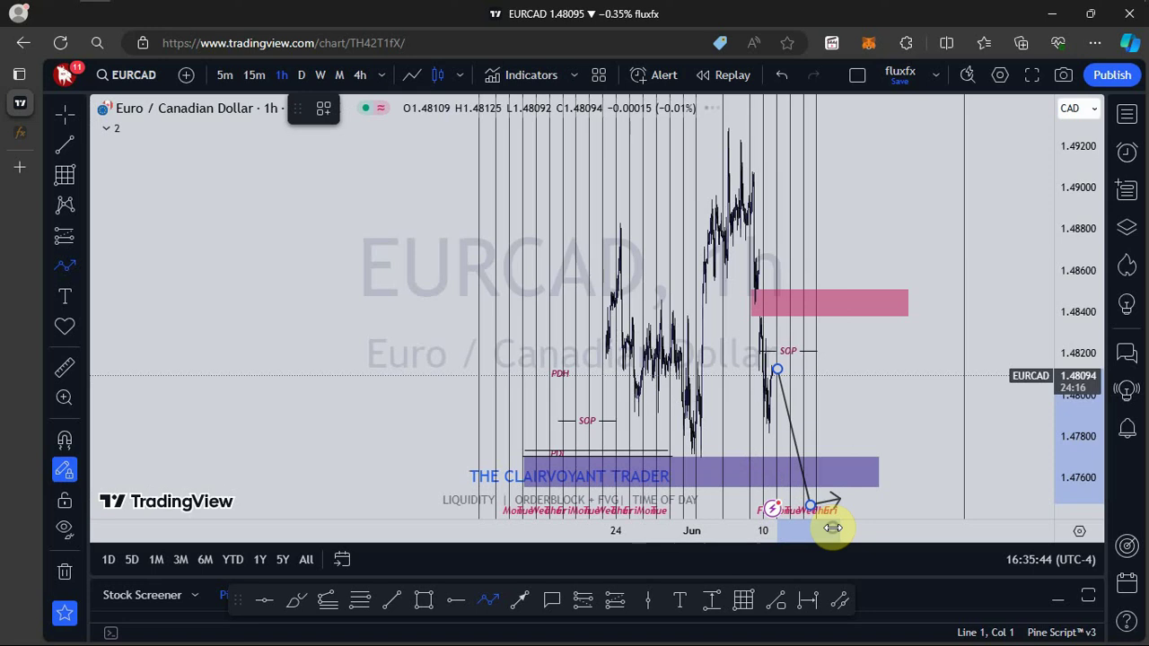
pyautogui.rightClick(833, 528)
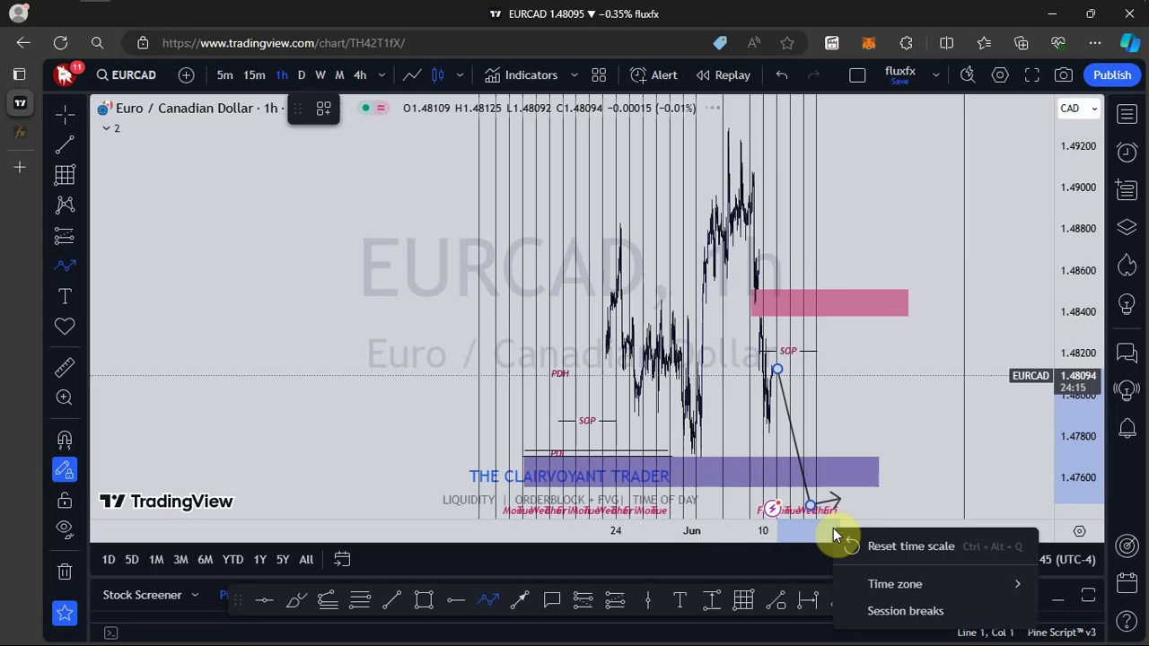
pyautogui.click(629, 516)
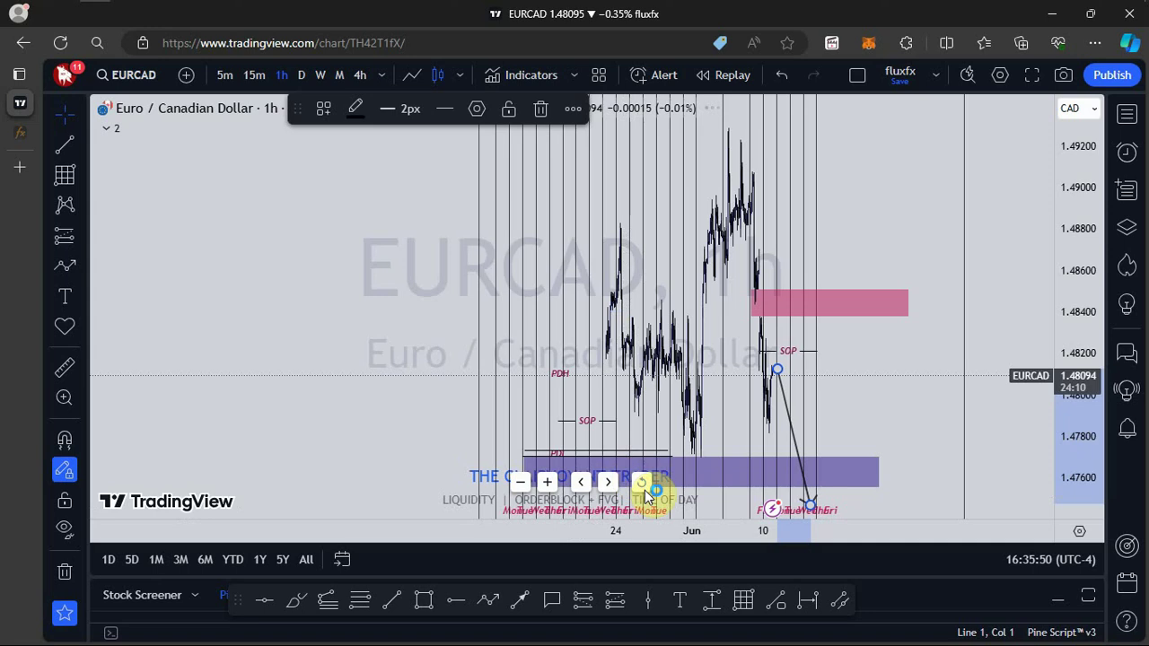
pyautogui.click(645, 489)
# Step: Delete the diagonal projection line and reopen the Weekly Forecast watchlist
pyautogui.moveTo(842, 436); pyautogui.dragTo(468, 444)
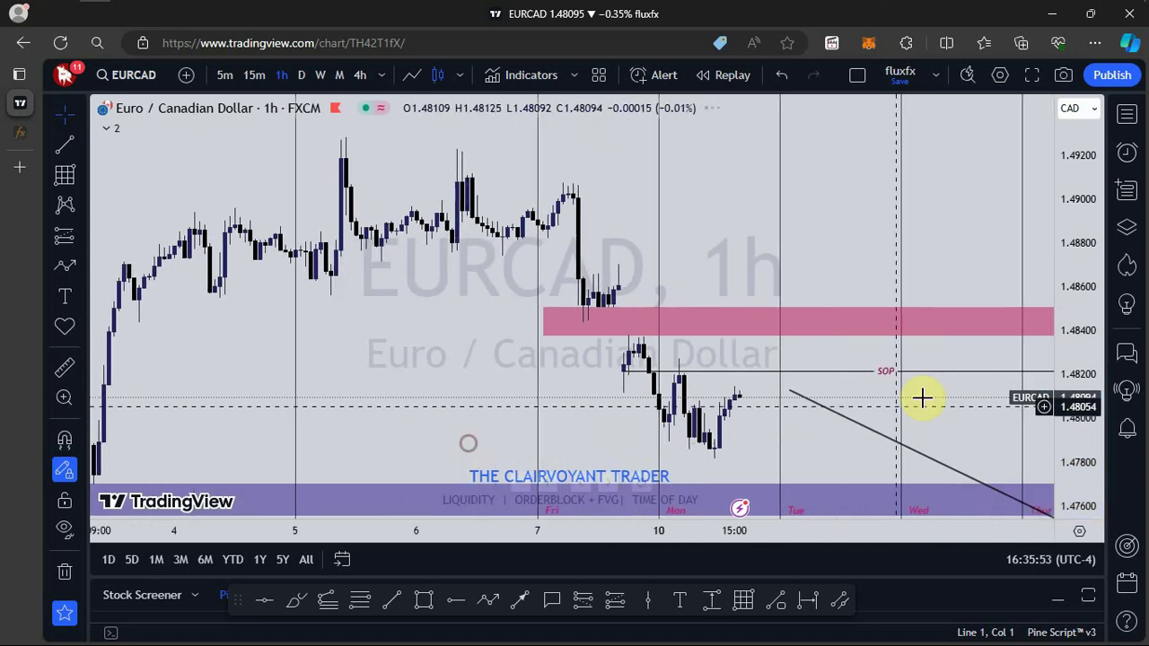
pyautogui.click(881, 433)
pyautogui.press('Delete')
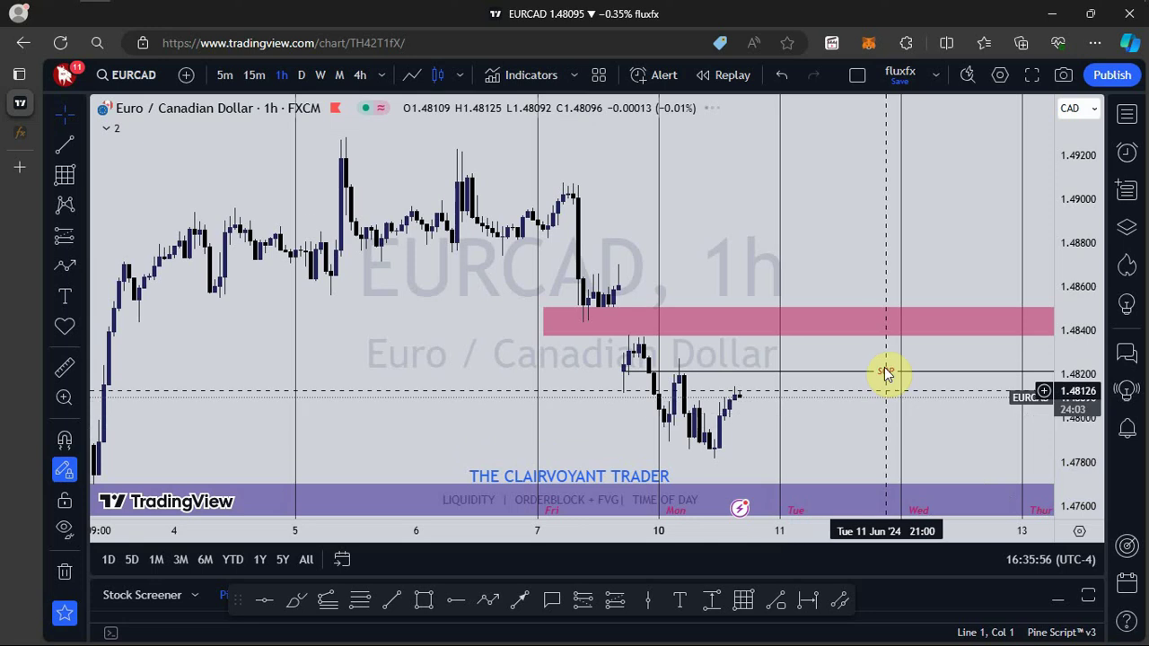
pyautogui.click(1124, 117)
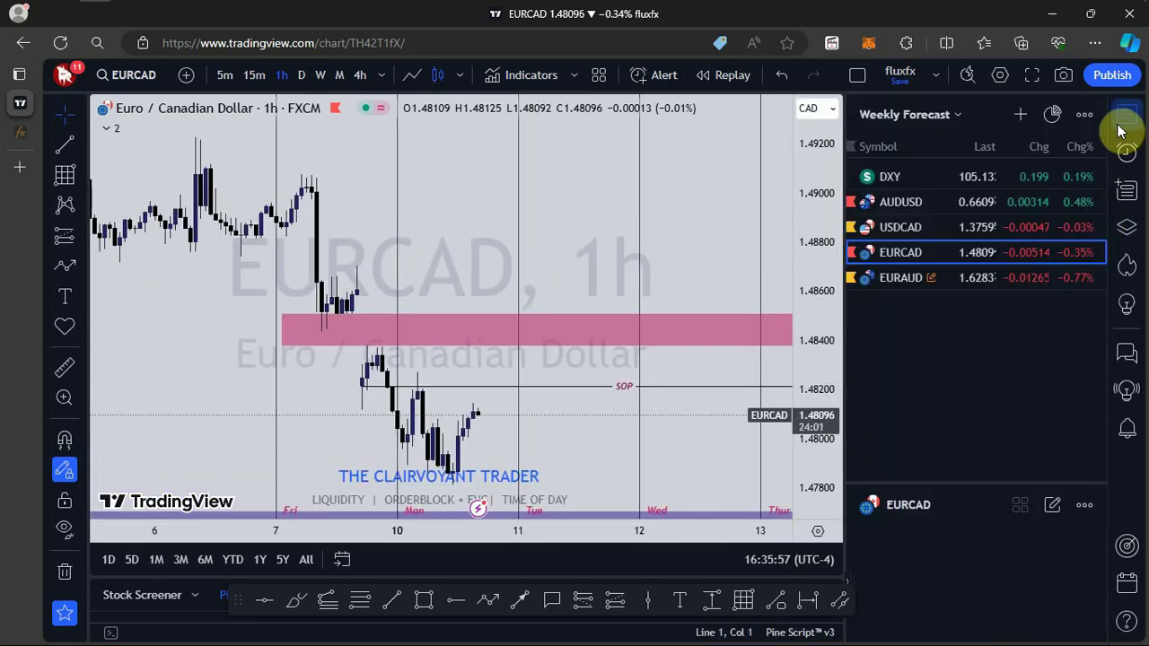
# Step: Open EURAUD and view it on 4-hour candles
pyautogui.click(899, 276)
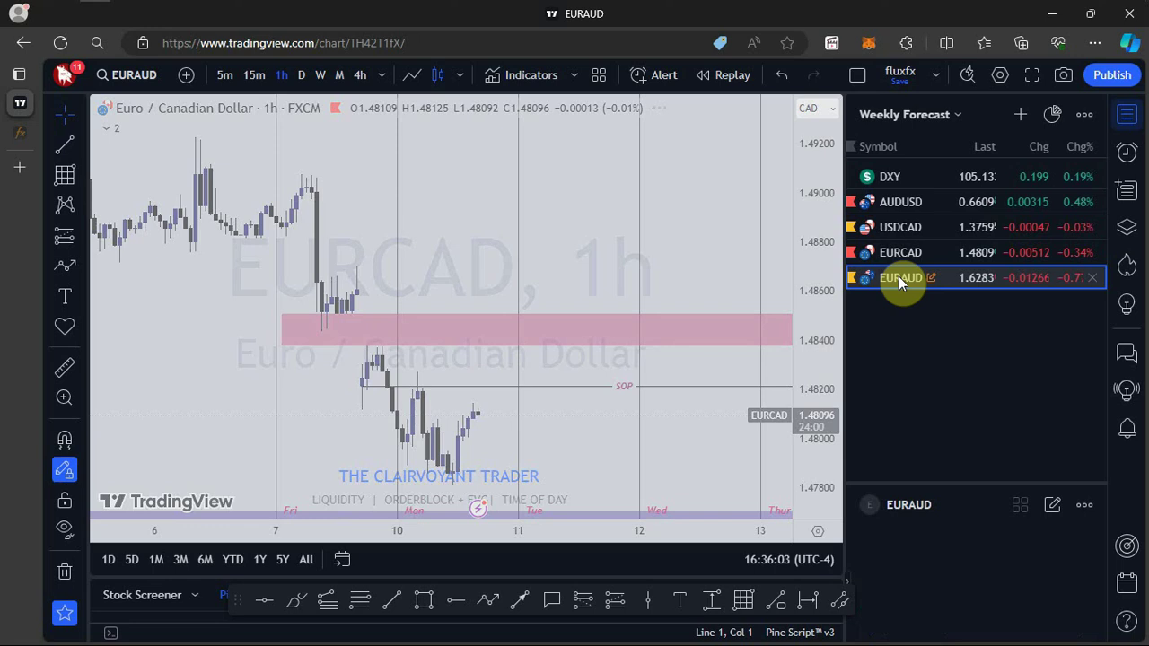
pyautogui.scroll(-4, 653, 296)
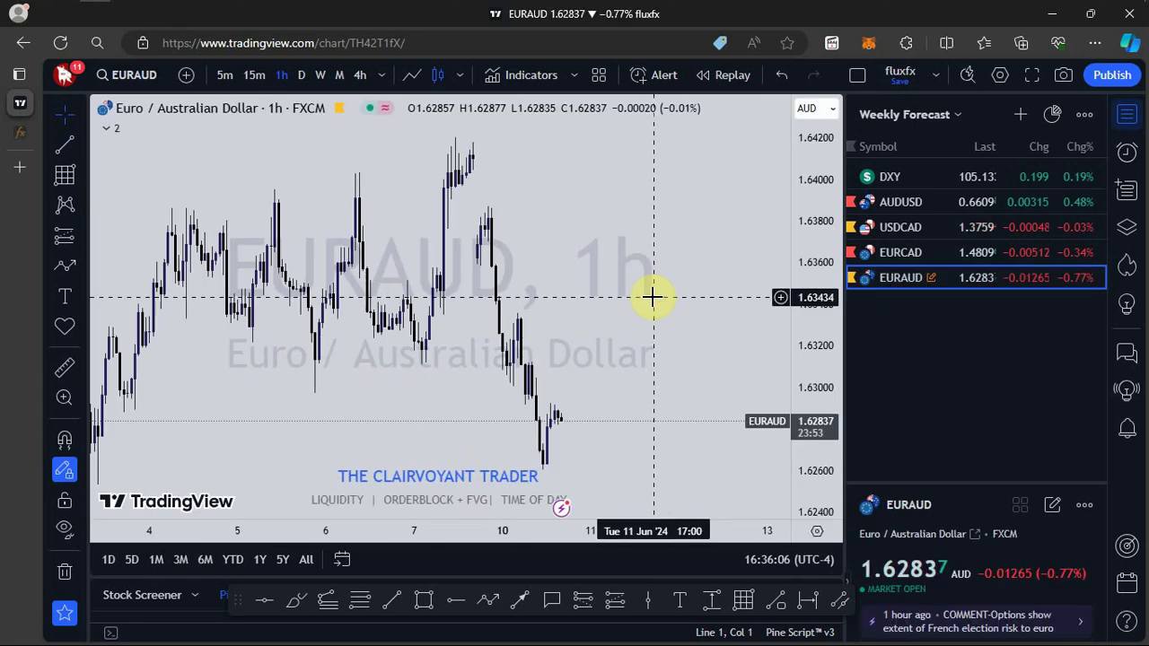
pyautogui.scroll(4, 653, 296)
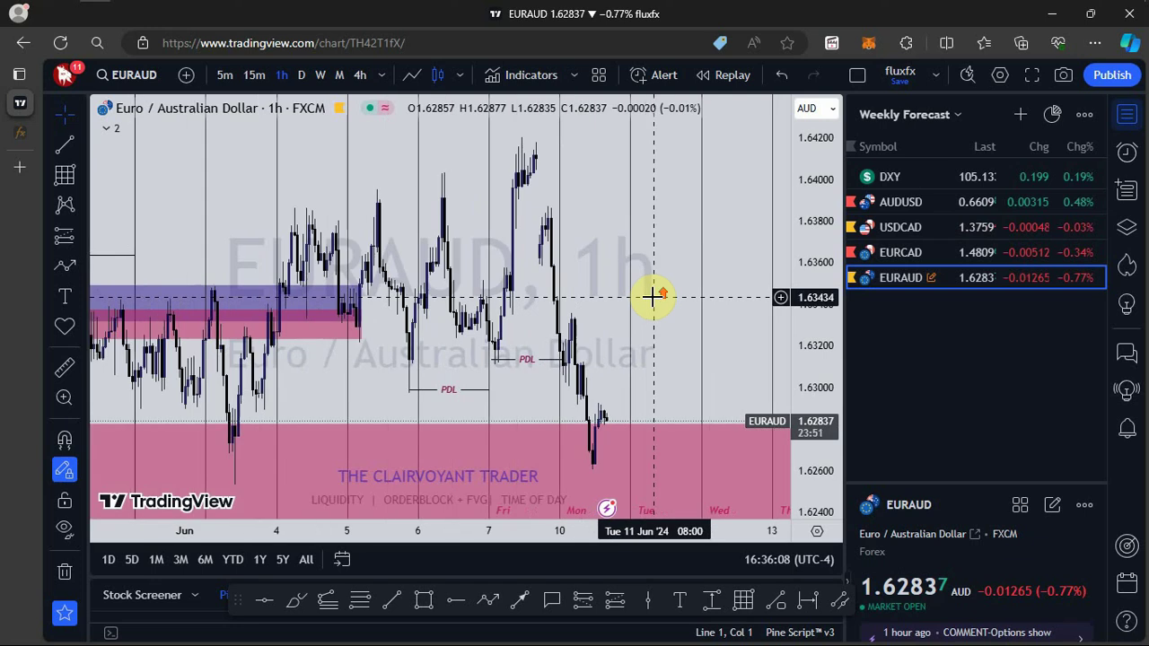
pyautogui.scroll(-4, 653, 296)
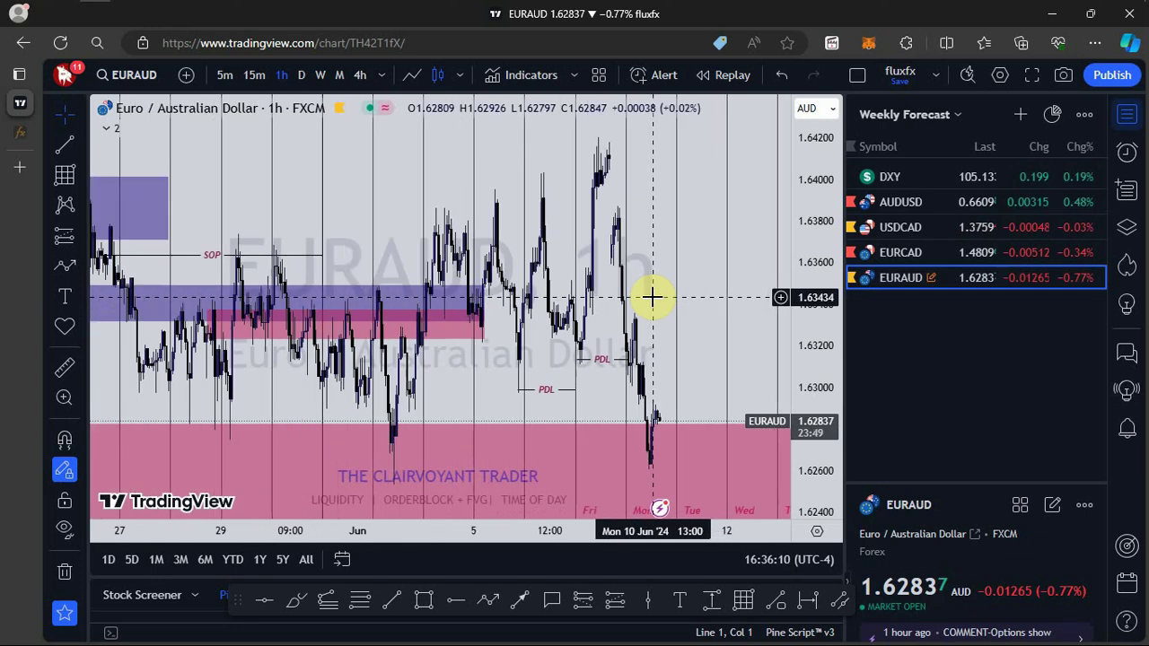
pyautogui.scroll(4, 652, 296)
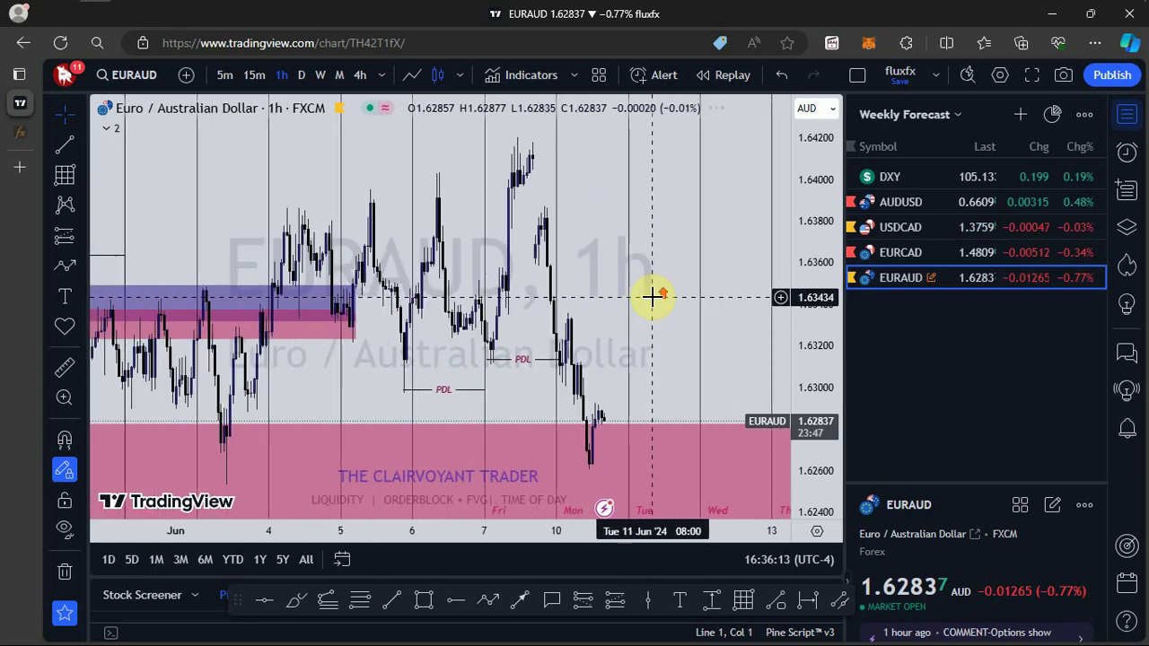
pyautogui.scroll(-2, 653, 296)
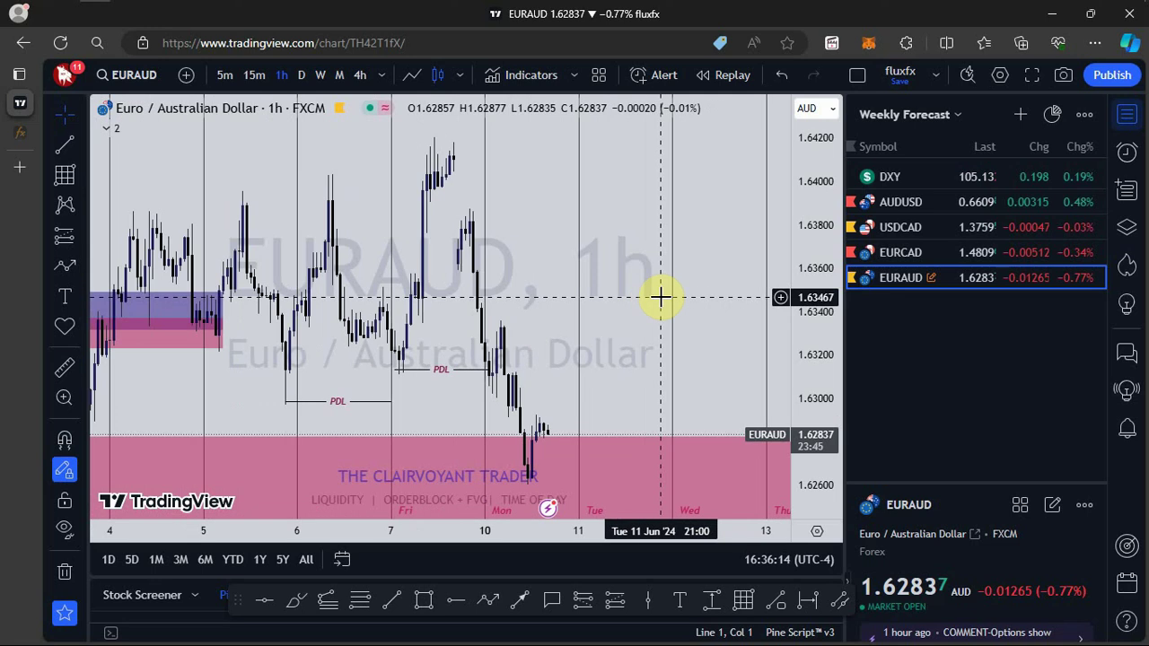
pyautogui.write('4H')
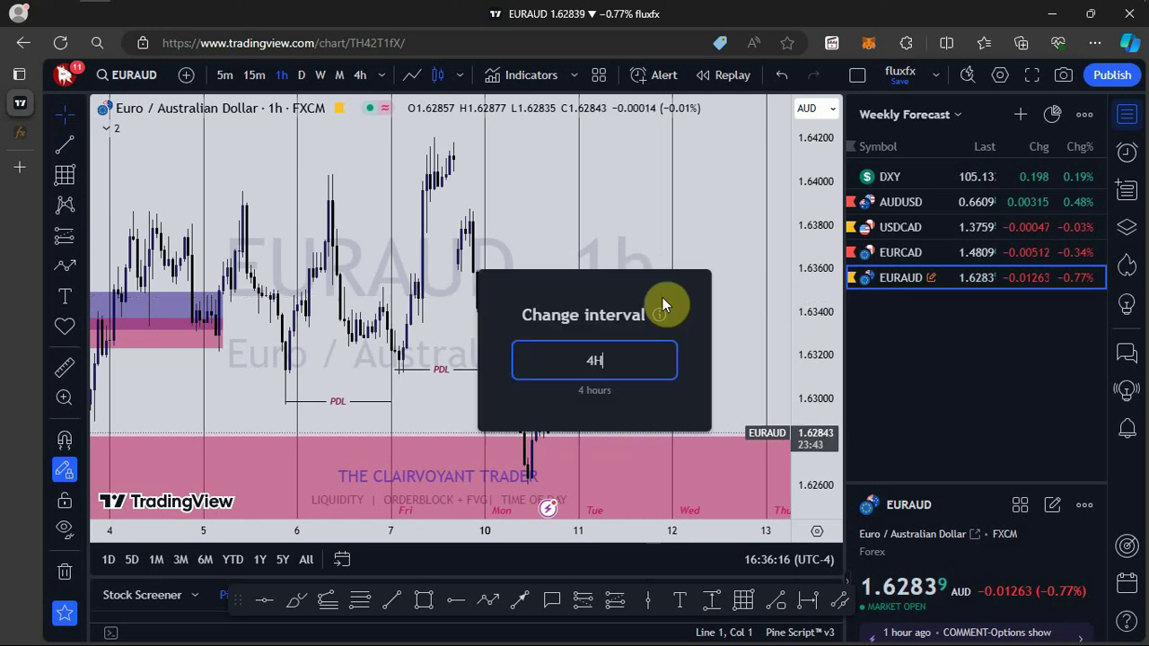
pyautogui.press('Return')
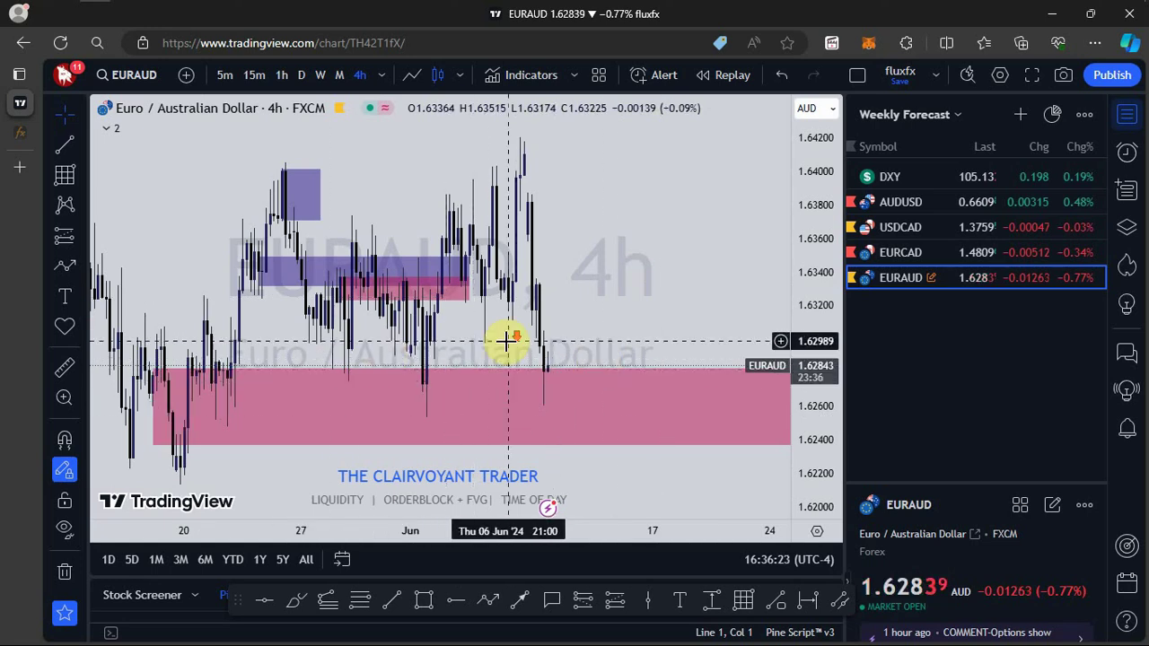
# Step: Zoom around, then change EURAUD to the 1D daily timeframe
pyautogui.scroll(-2, 509, 338)
pyautogui.scroll(1, 506, 336)
pyautogui.scroll(1, 509, 345)
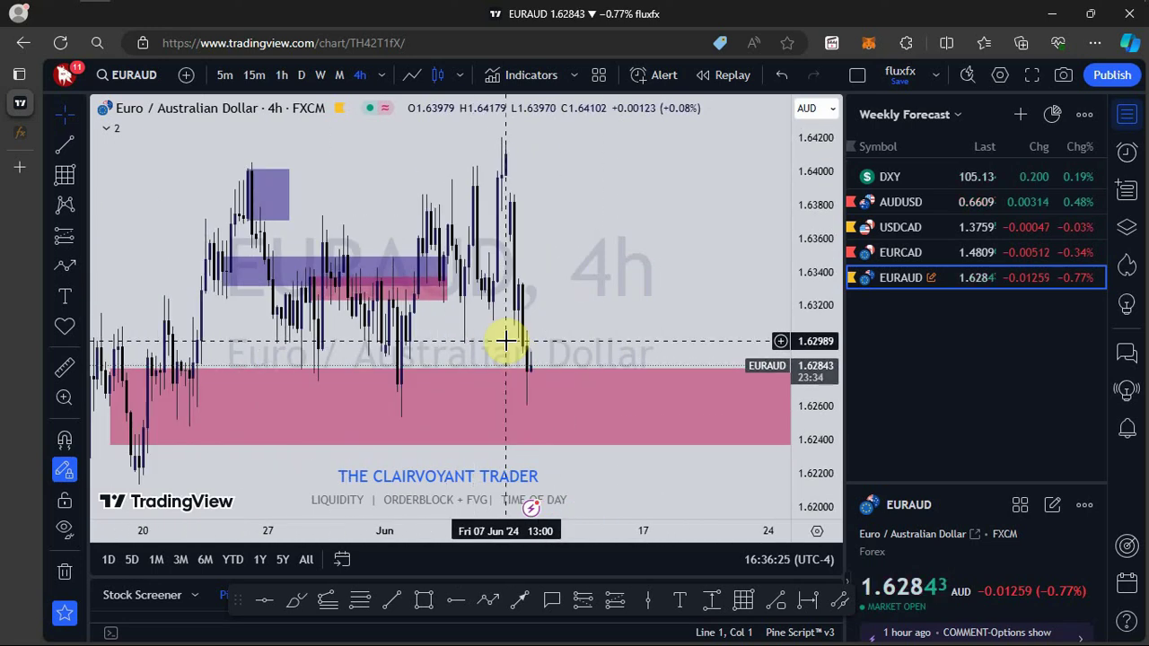
pyautogui.write('1D')
pyautogui.press('Return')
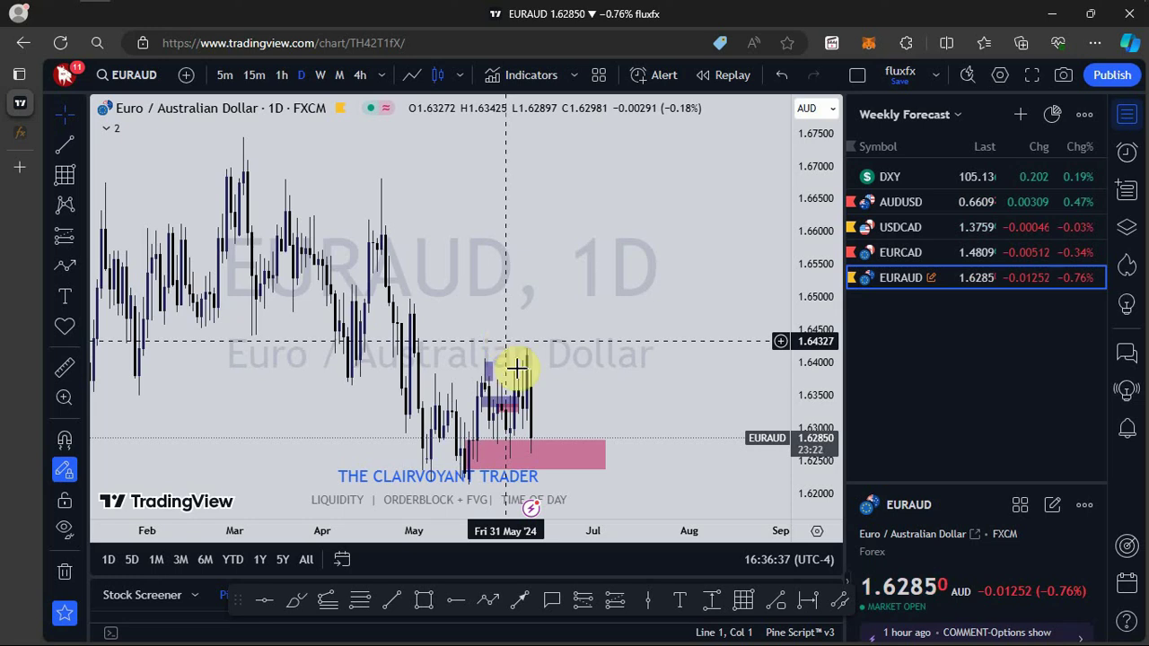
# Step: Delete the old pink zone and draw a new pink rectangle from mid-May into July
pyautogui.click(514, 483)
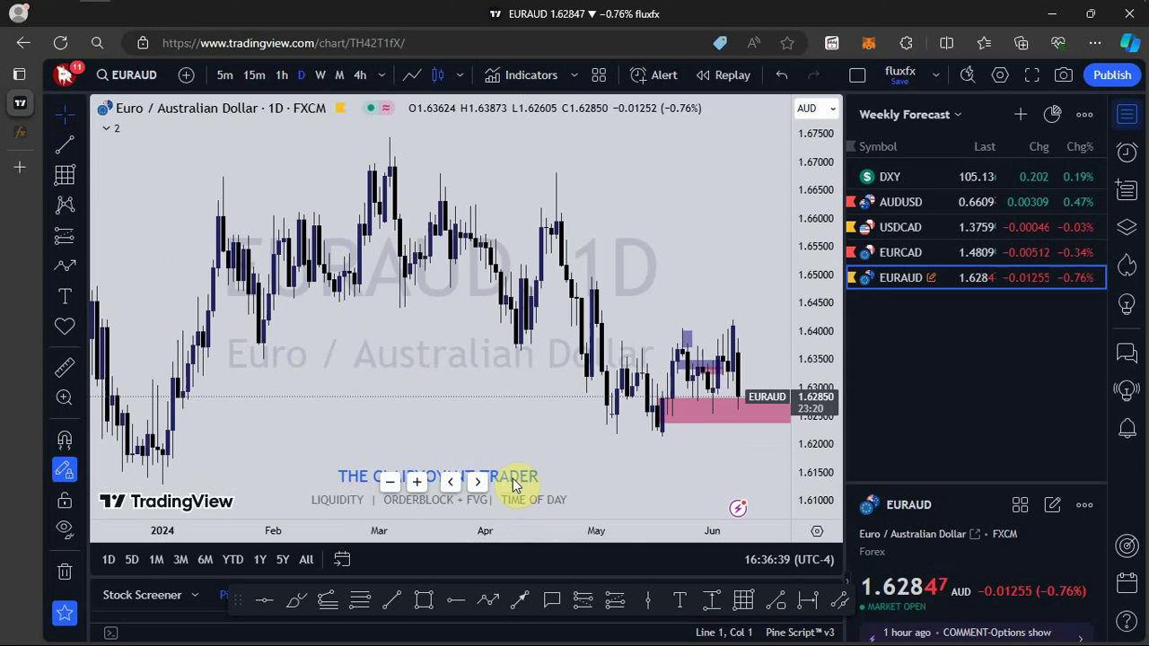
pyautogui.moveTo(533, 444); pyautogui.dragTo(418, 443)
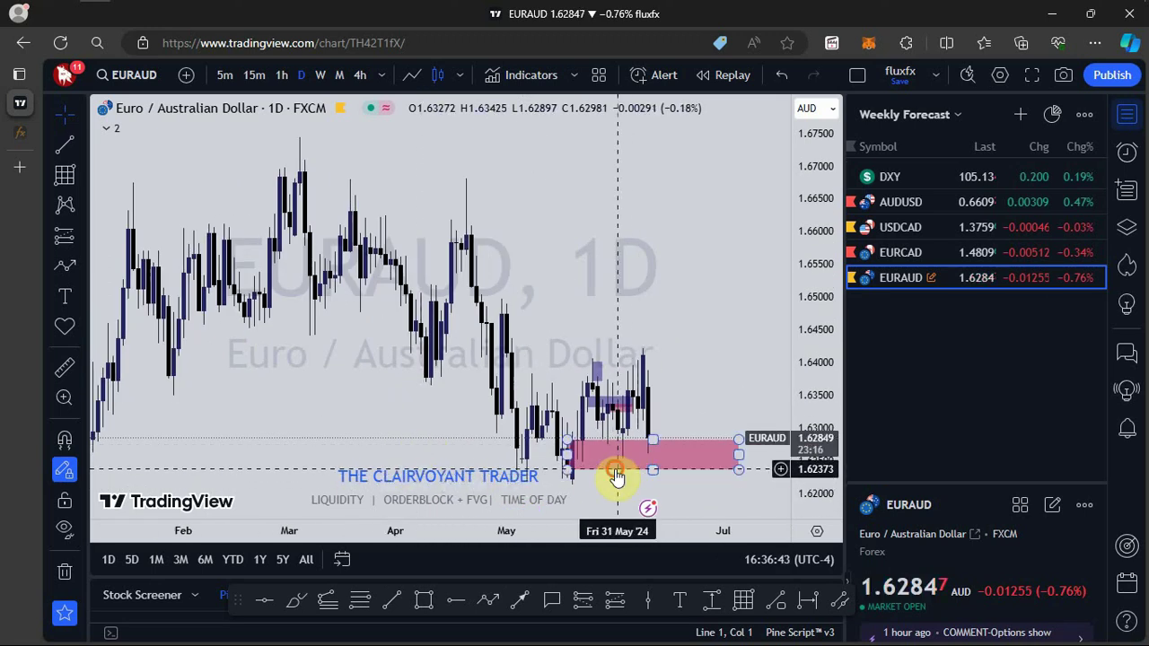
pyautogui.click(617, 465)
pyautogui.press('Delete')
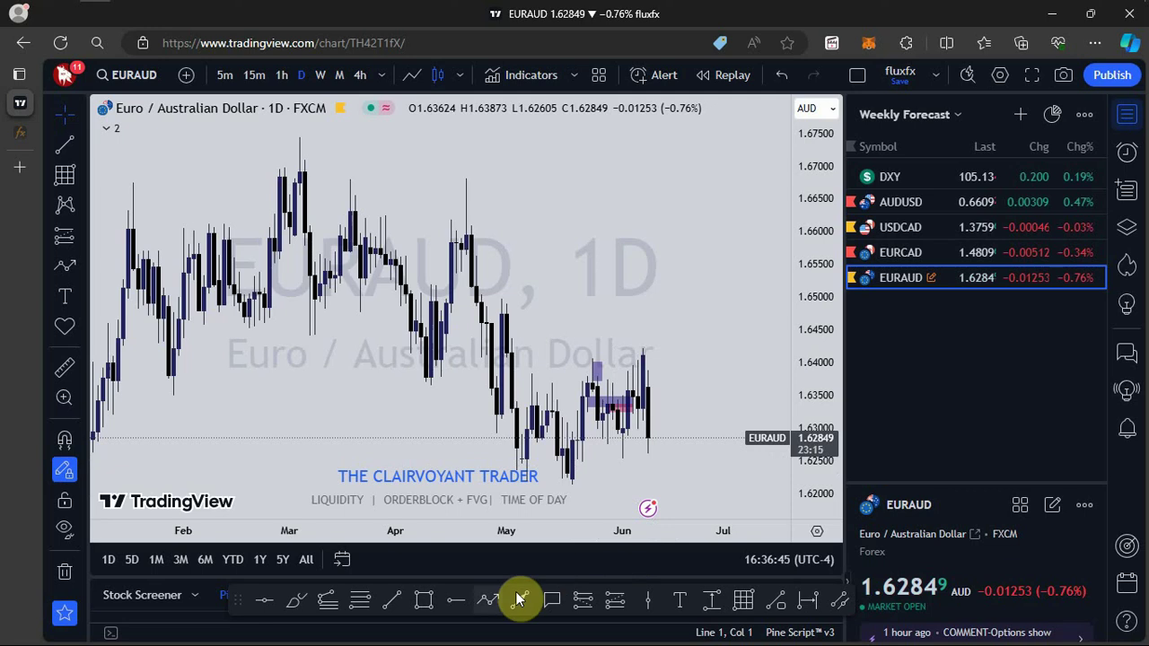
pyautogui.click(427, 601)
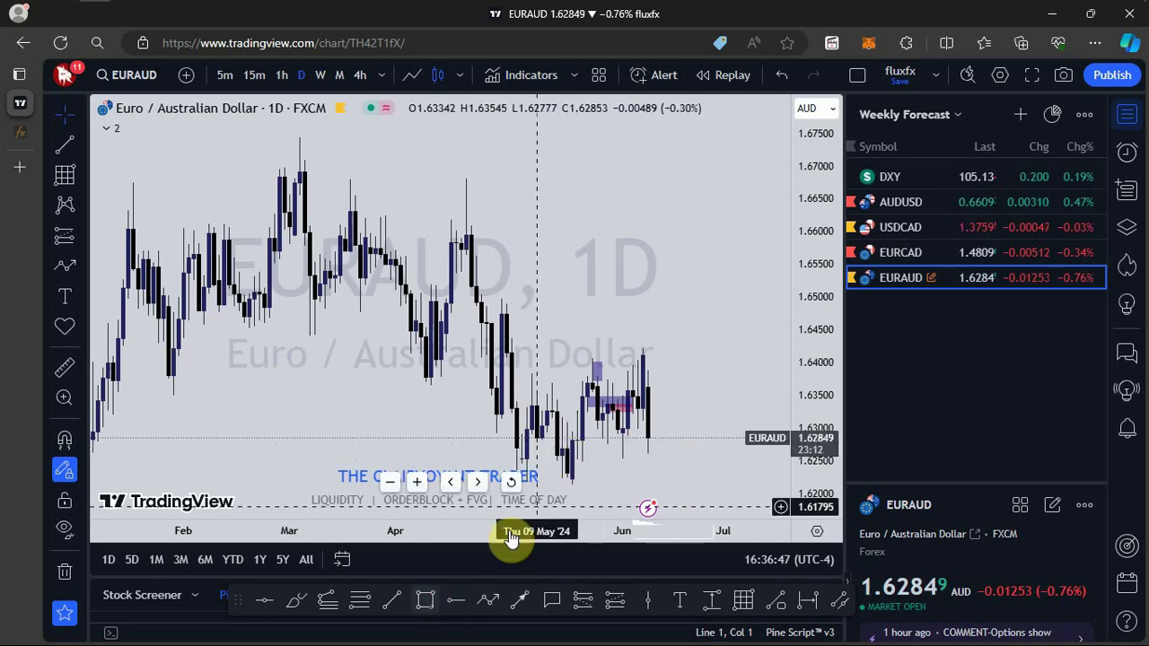
pyautogui.click(418, 603)
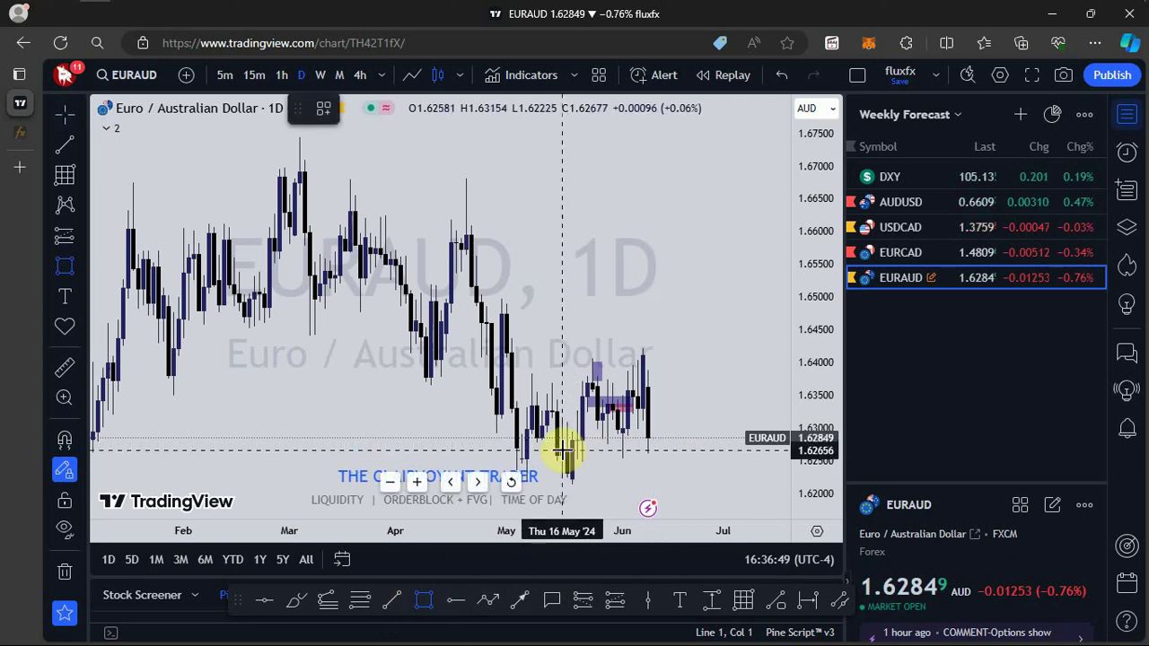
pyautogui.moveTo(567, 460)
pyautogui.mouseDown()
pyautogui.moveTo(731, 479)
pyautogui.moveTo(777, 472)
pyautogui.mouseUp()
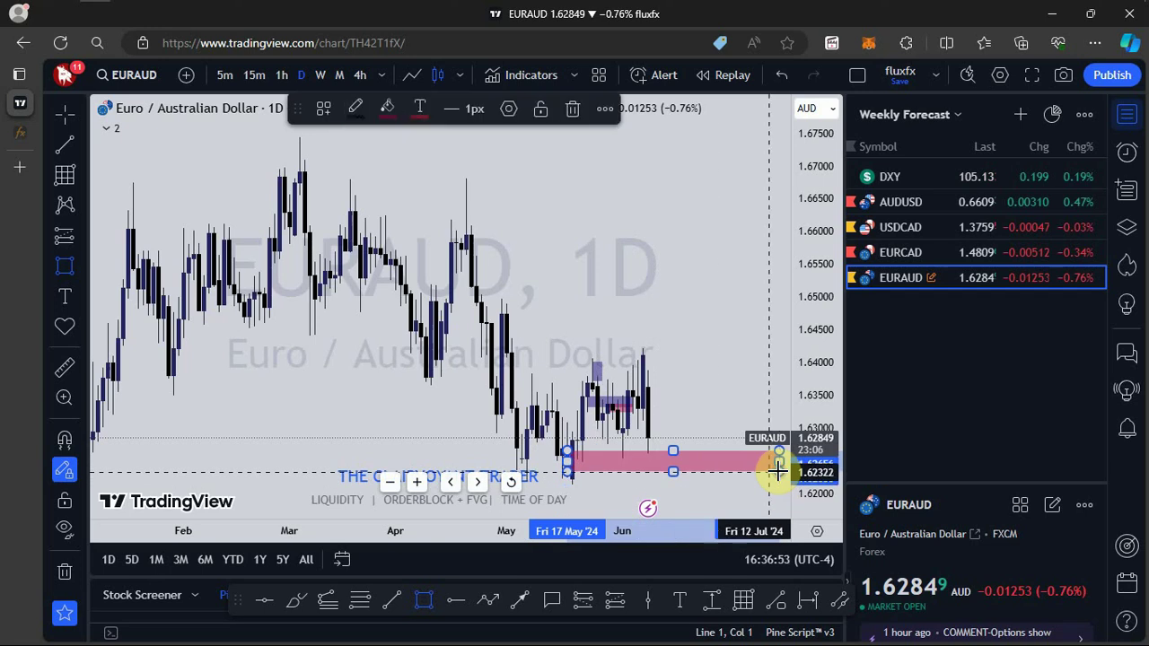
pyautogui.click(693, 383)
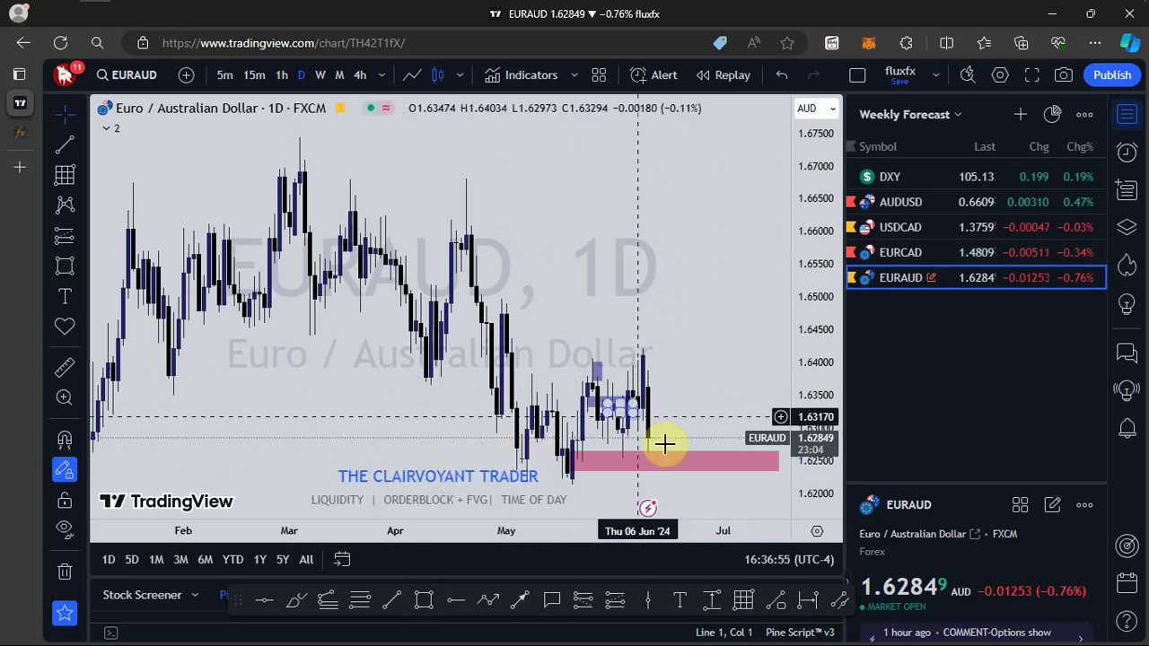
# Step: Sketch a projected price path below the zone, delete it, and switch to 4h candles
pyautogui.click(489, 600)
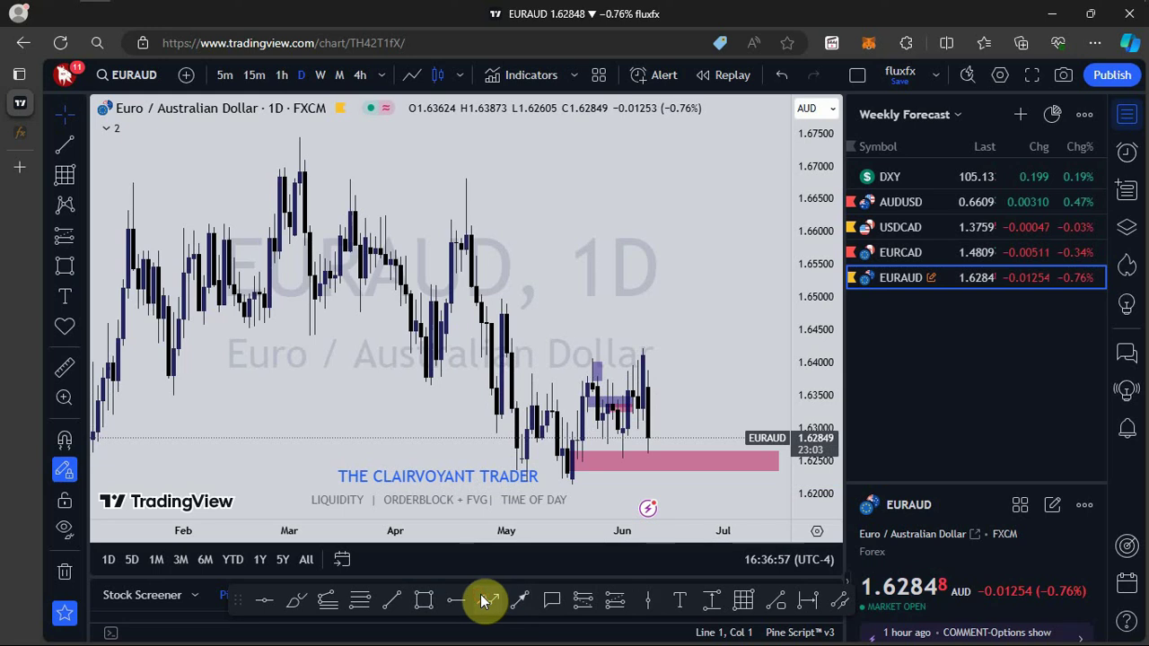
pyautogui.click(649, 440)
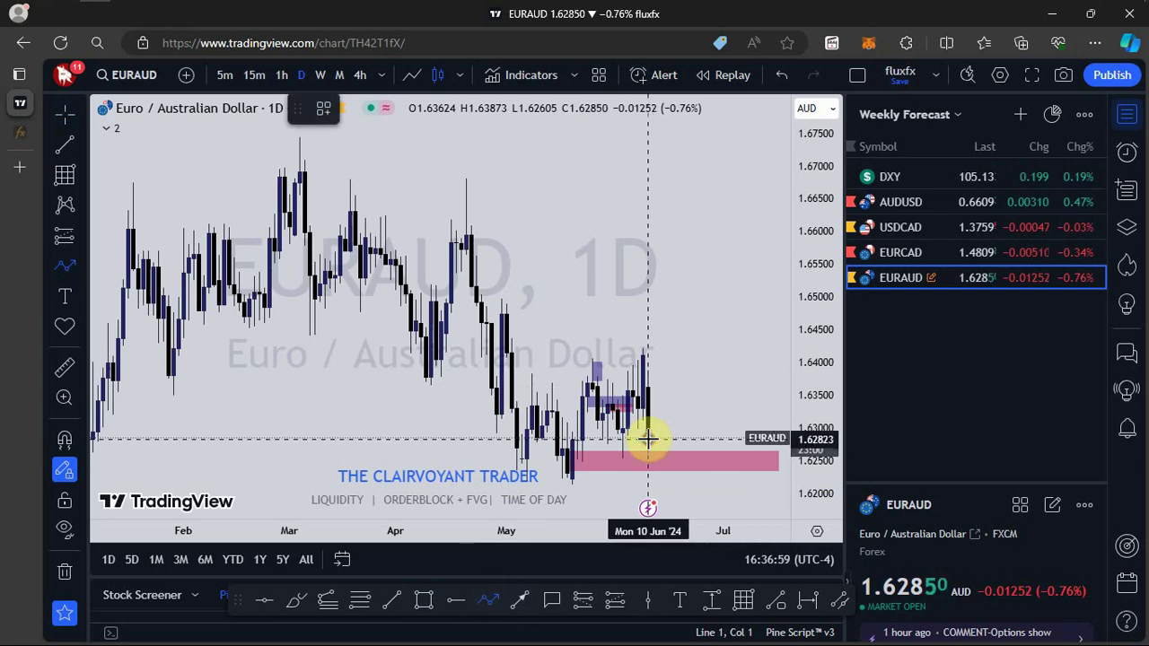
pyautogui.click(658, 501)
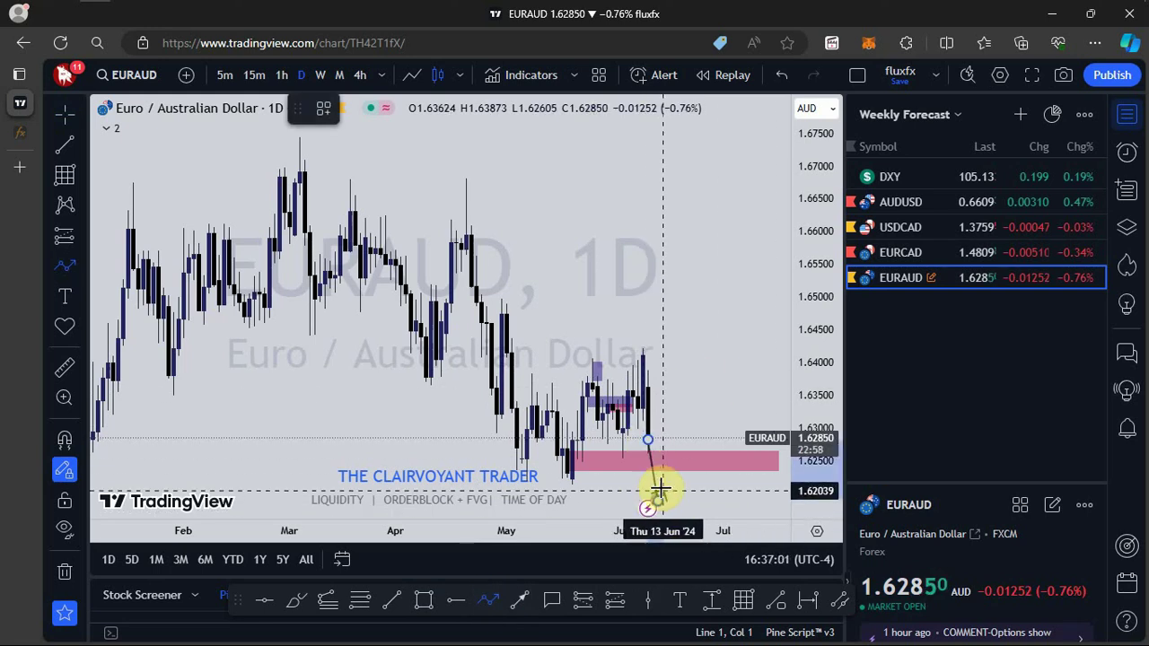
pyautogui.click(674, 465)
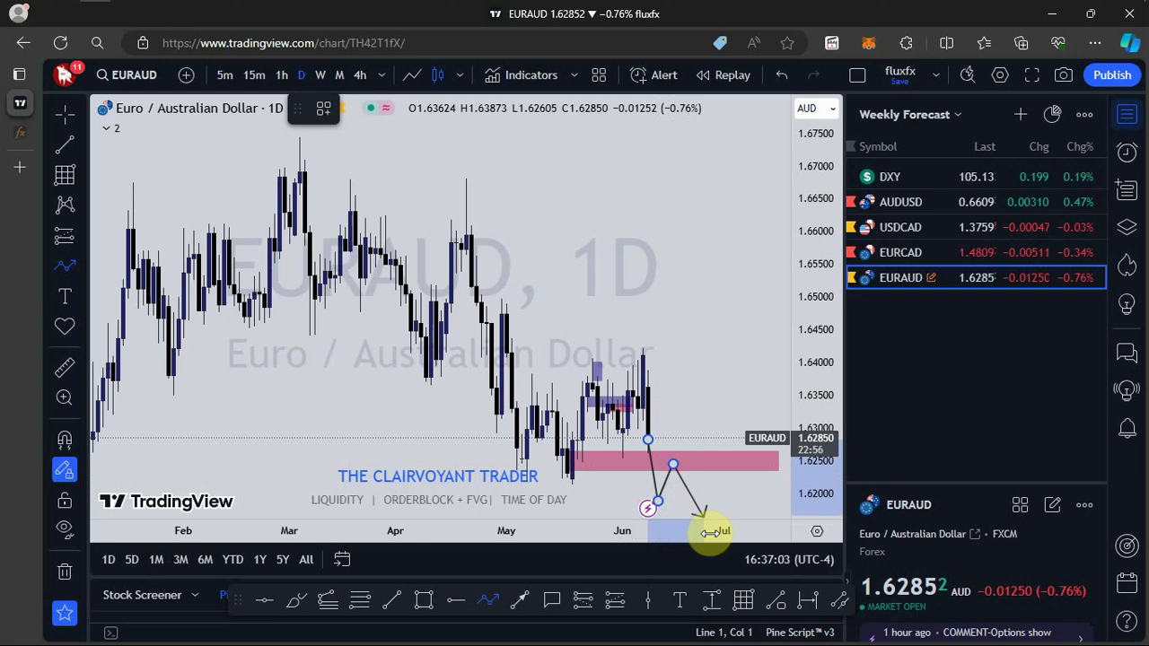
pyautogui.press('Escape')
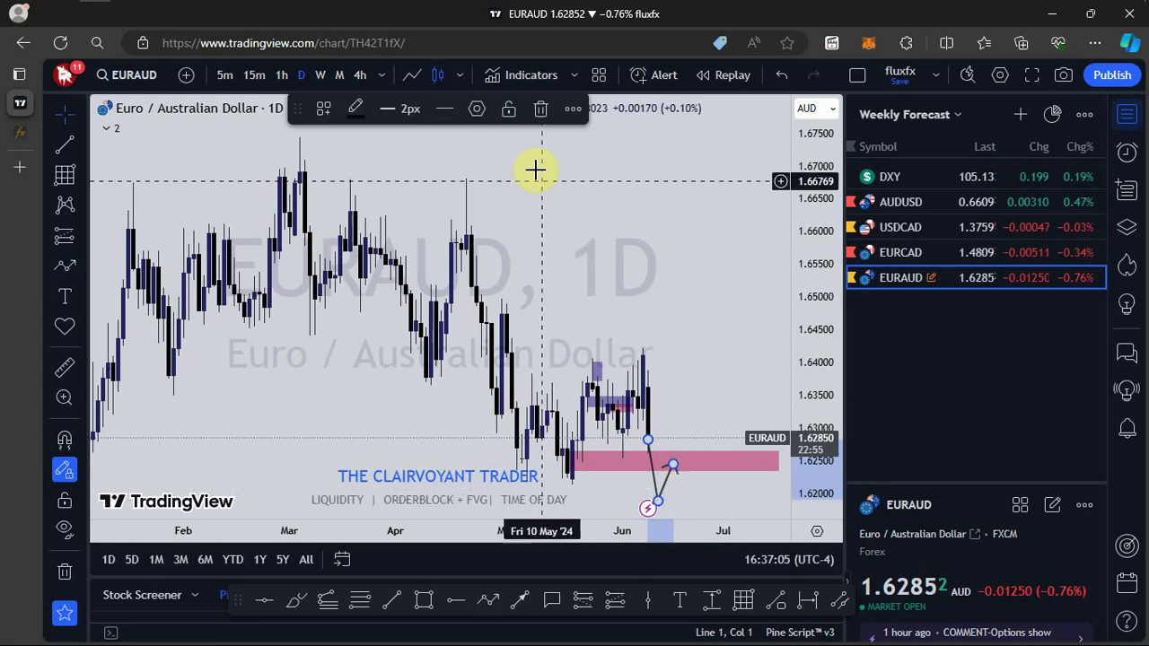
pyautogui.click(541, 108)
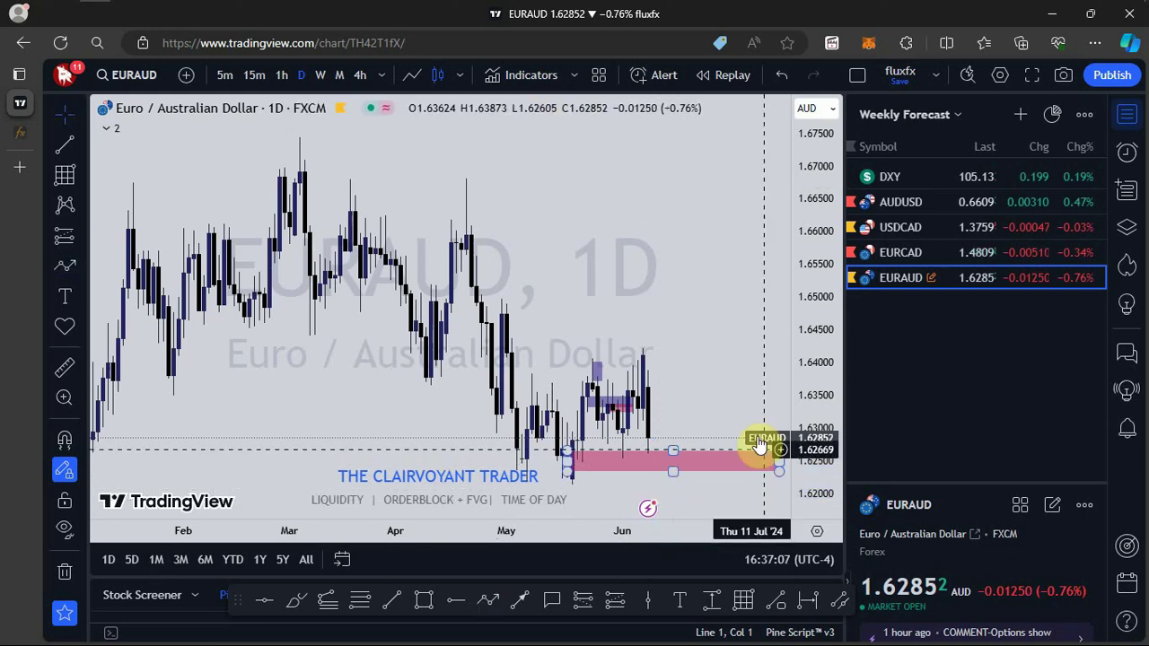
pyautogui.write('4h')
pyautogui.press('Return')
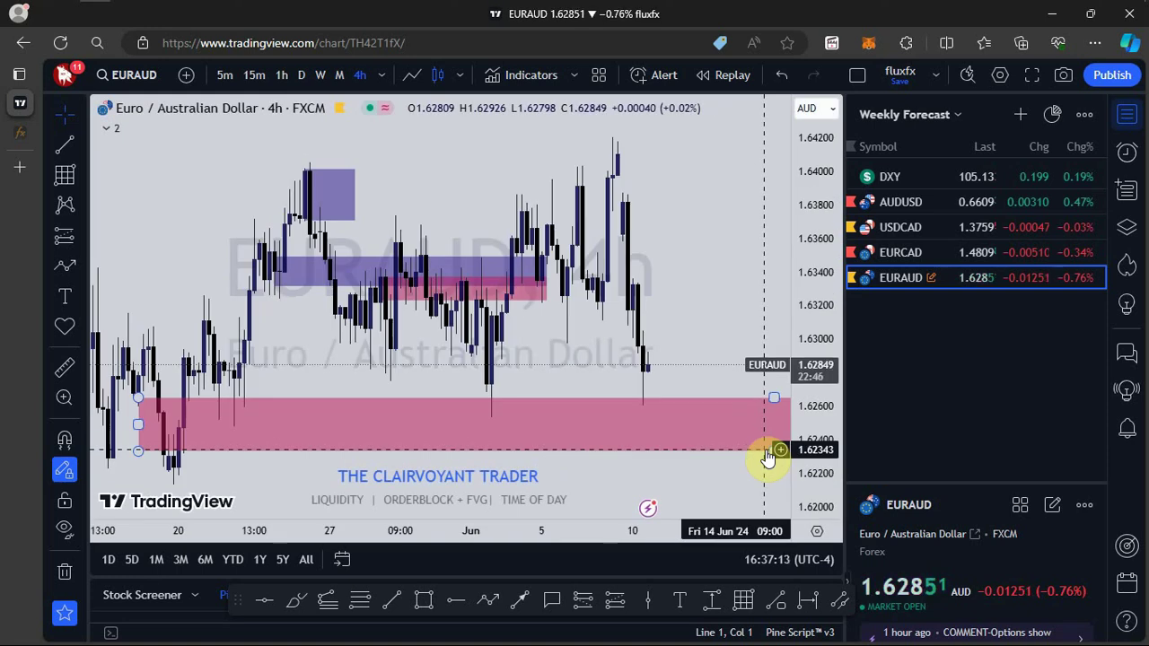
# Step: Switch the EURAUD chart to the 2h interval
pyautogui.write('2h')
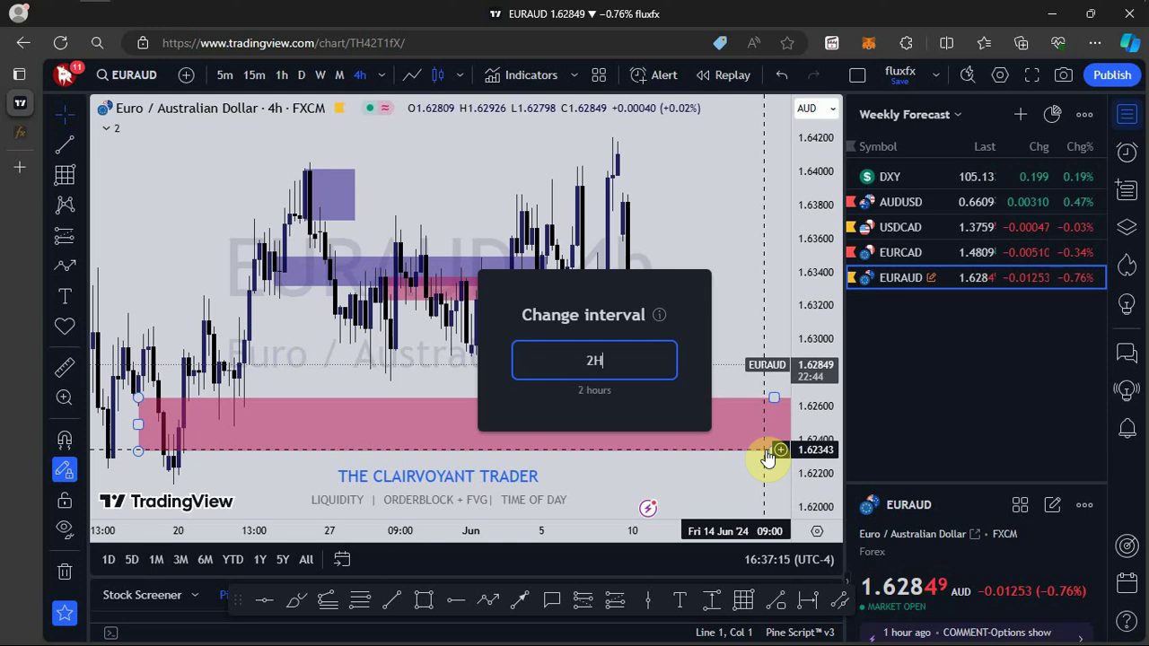
pyautogui.press('Return')
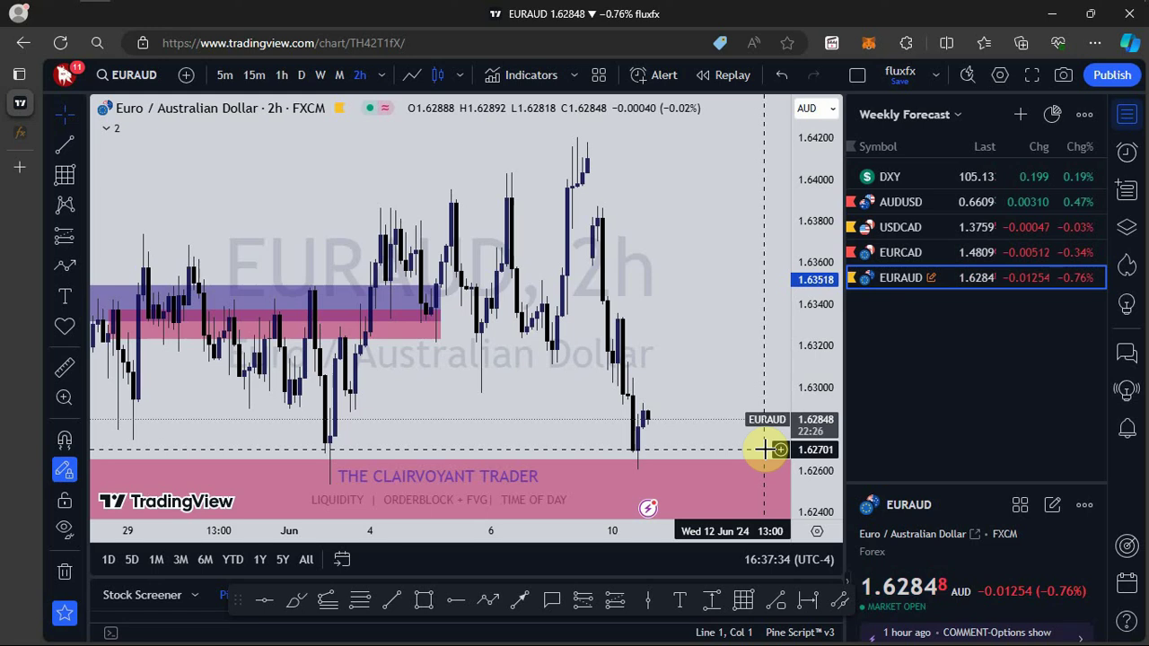
# Step: Switch the EURAUD chart back to the 1D daily interval
pyautogui.write('1D')
pyautogui.press('Return')
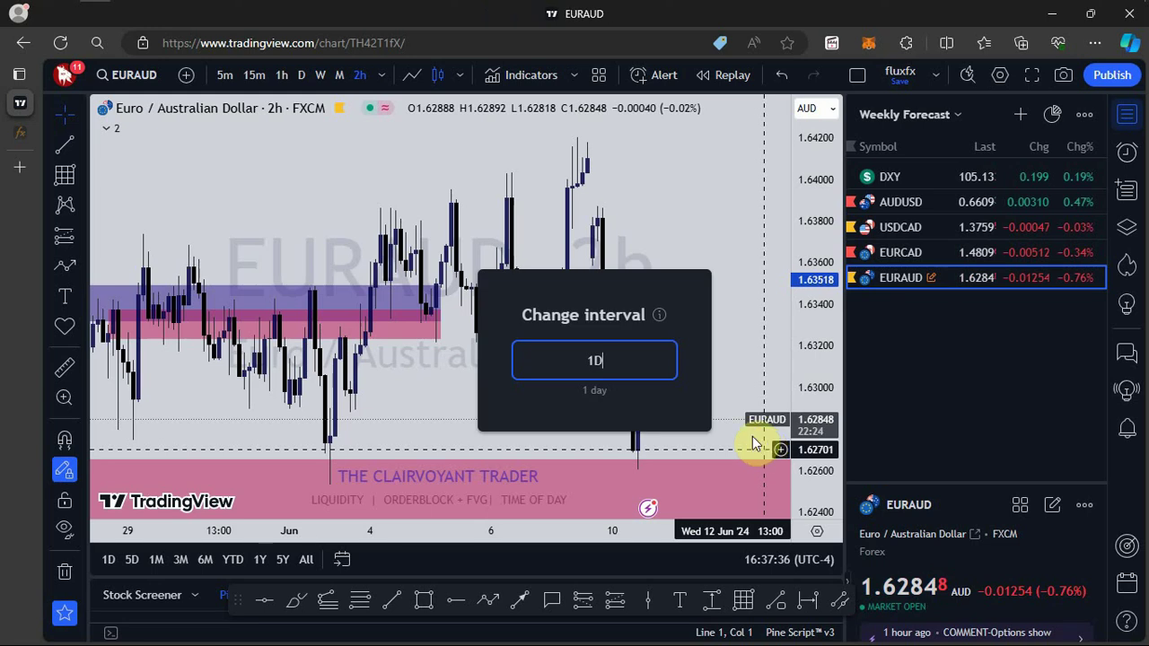